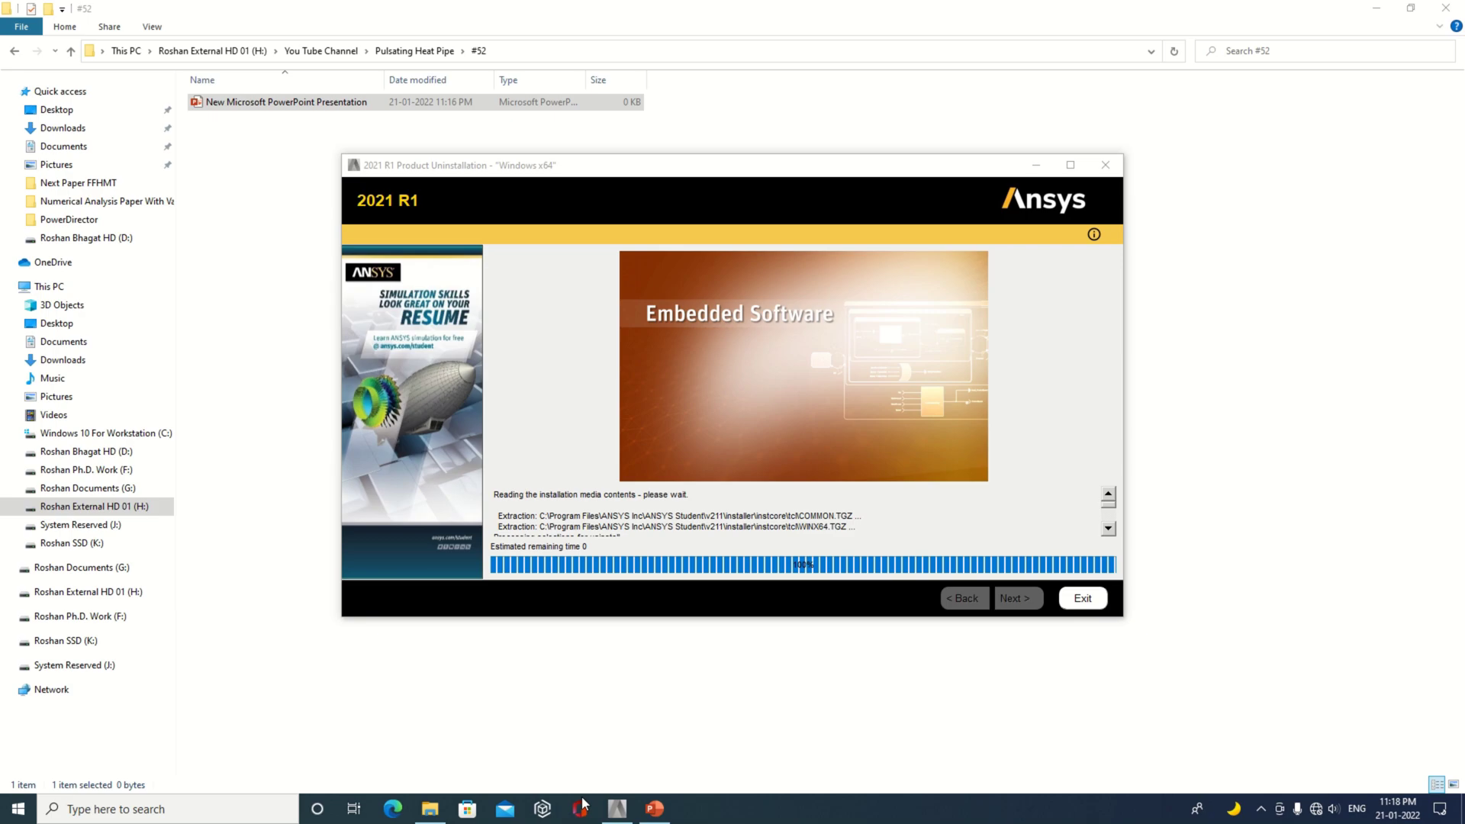
Step: Browse to C:\Program Files\ANSYS Inc\ANSYS Student\v211 to inspect the leftover installation folders, and return to the 2021 R1 uninstallation window
{"action": "left_click", "coordinate": [431, 813]}
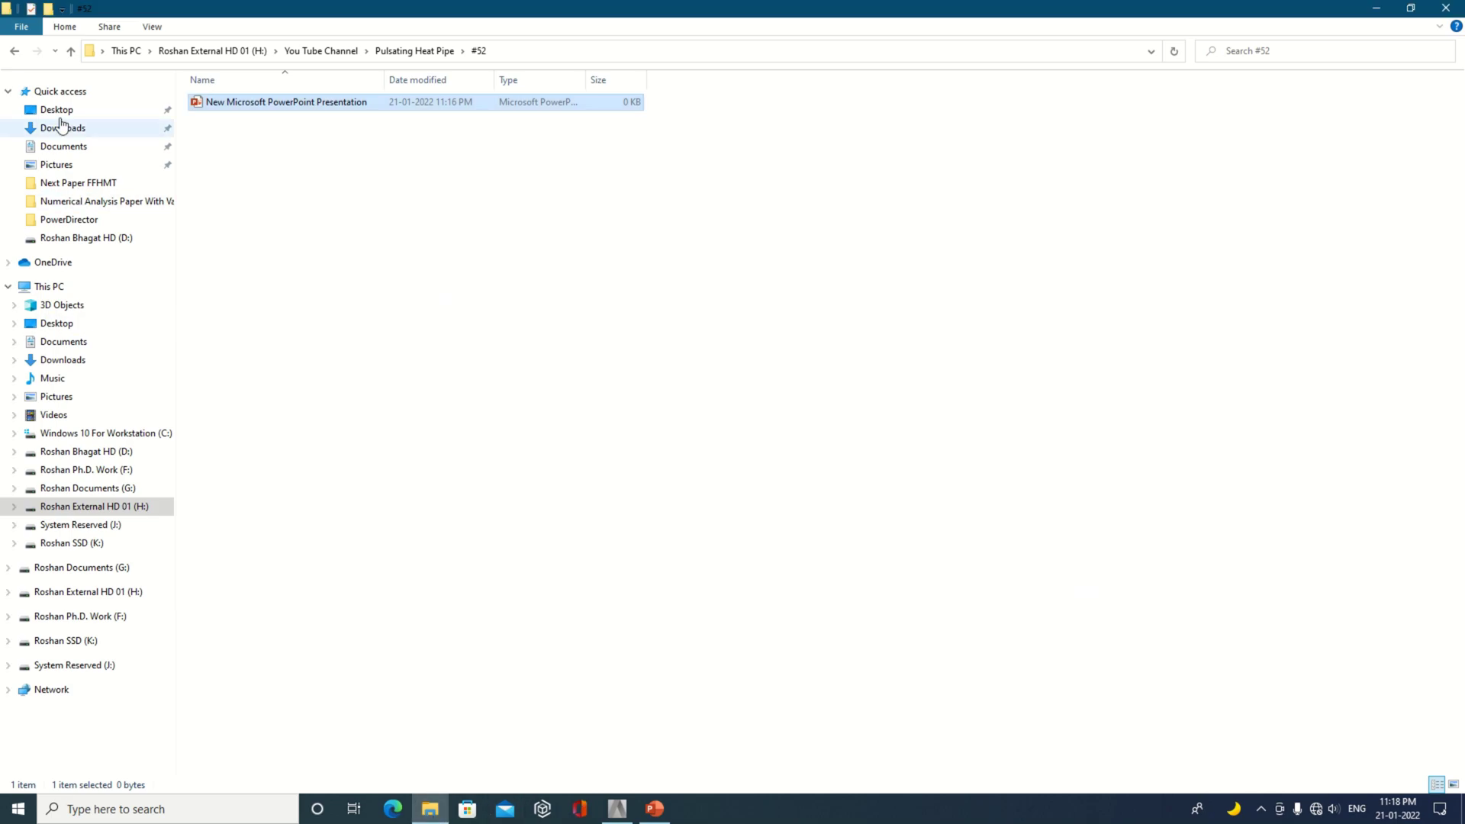
{"action": "left_click", "coordinate": [50, 287]}
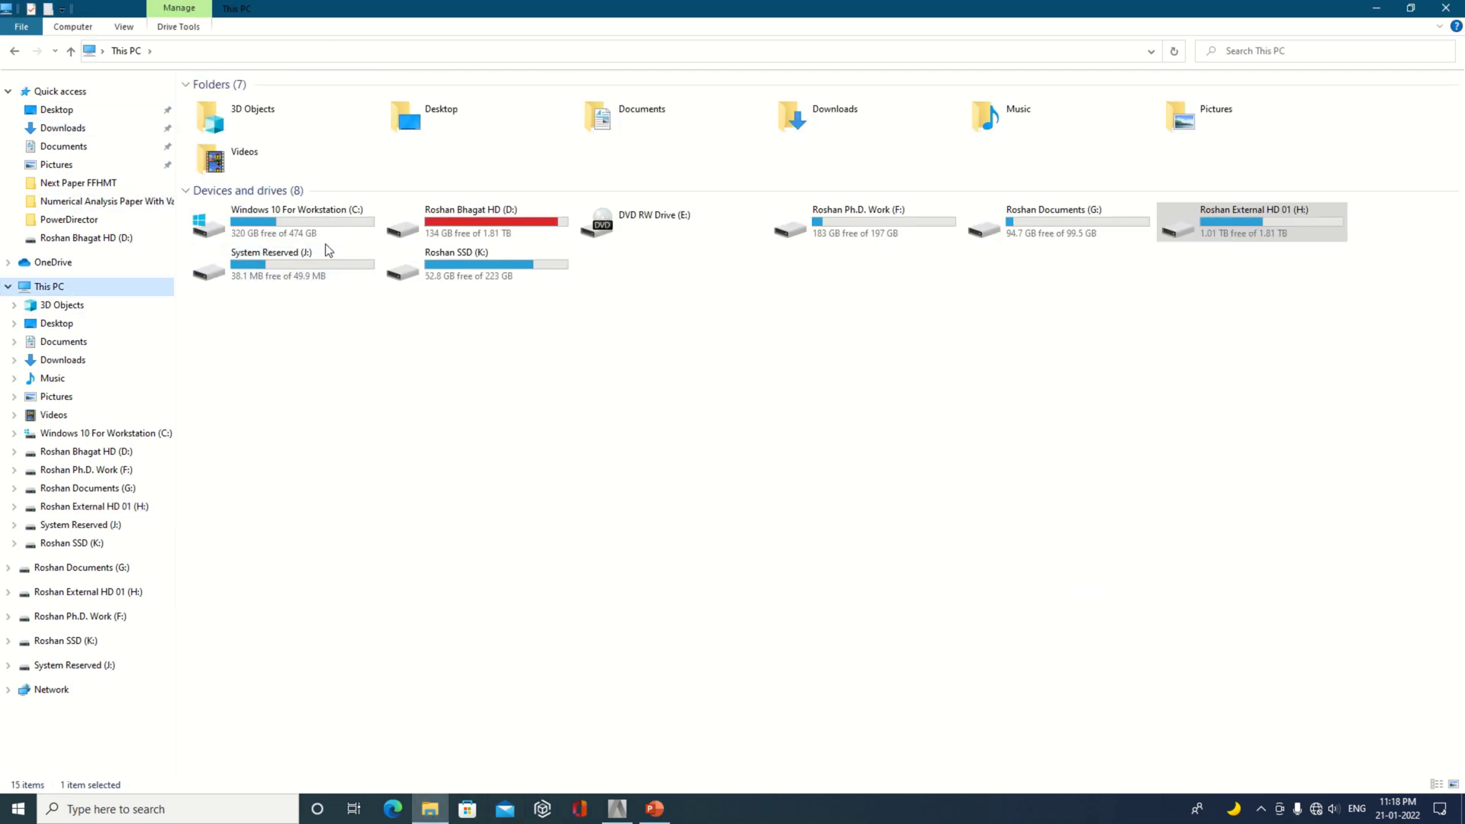
{"action": "left_click", "coordinate": [333, 238]}
{"action": "double_click", "coordinate": [332, 238]}
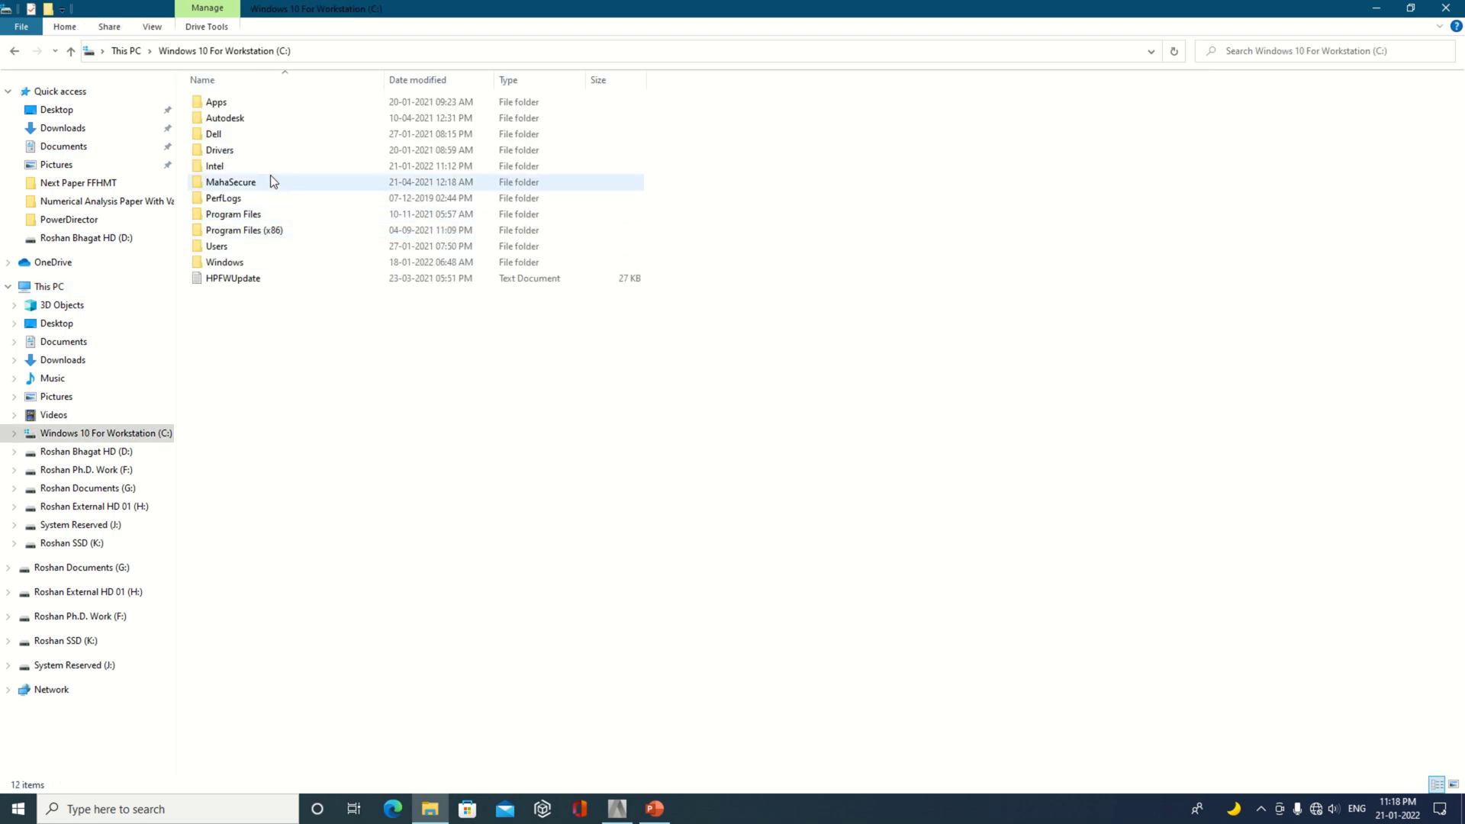
{"action": "double_click", "coordinate": [262, 214]}
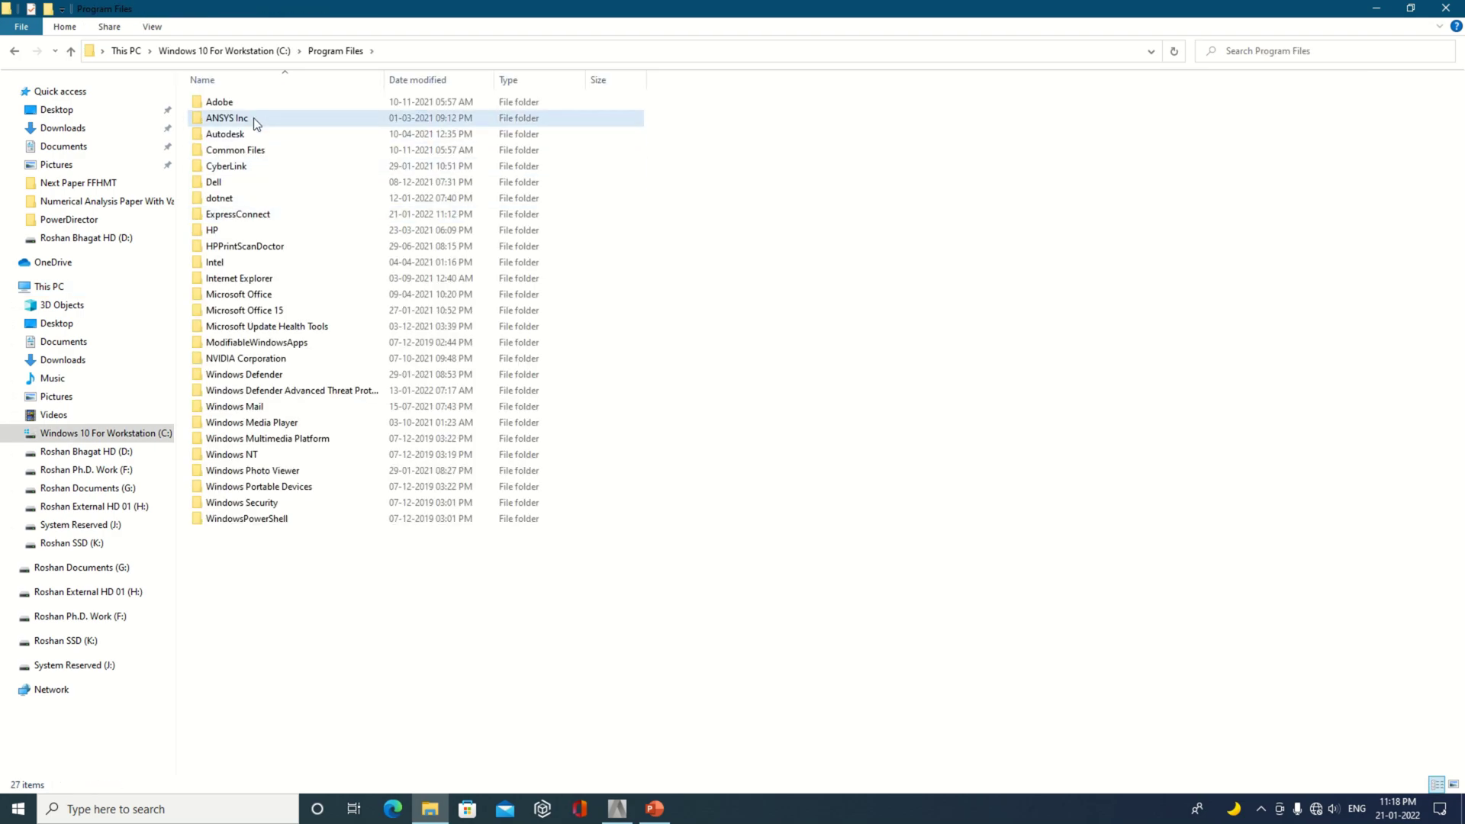
{"action": "double_click", "coordinate": [253, 118]}
{"action": "double_click", "coordinate": [270, 102]}
{"action": "double_click", "coordinate": [249, 134]}
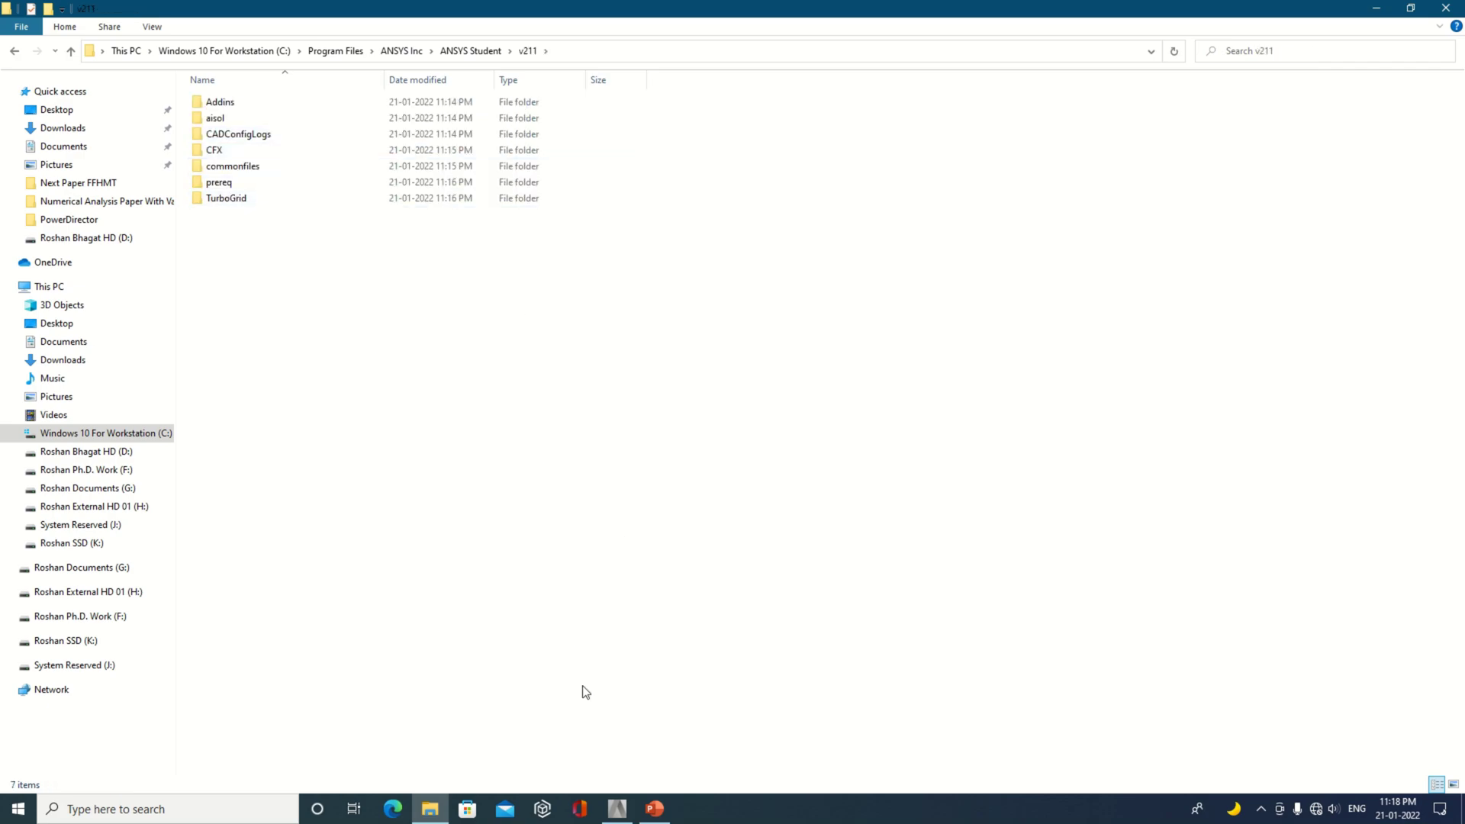
{"action": "left_click", "coordinate": [618, 807]}
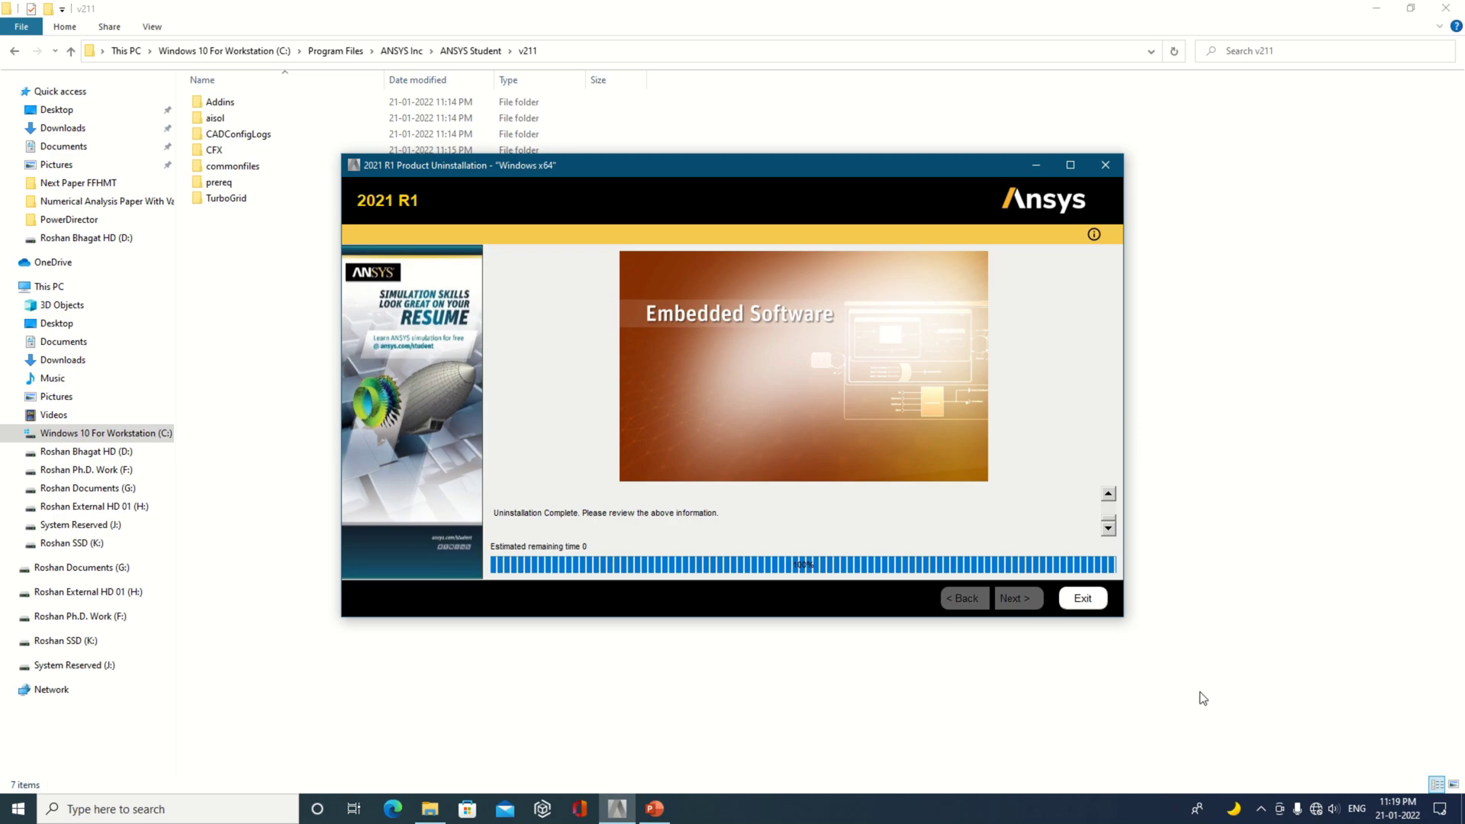
Step: Turn on Wi-Fi and connect to the GALAXY C9 PRO network
{"action": "left_click", "coordinate": [1315, 808]}
{"action": "left_click", "coordinate": [1224, 771]}
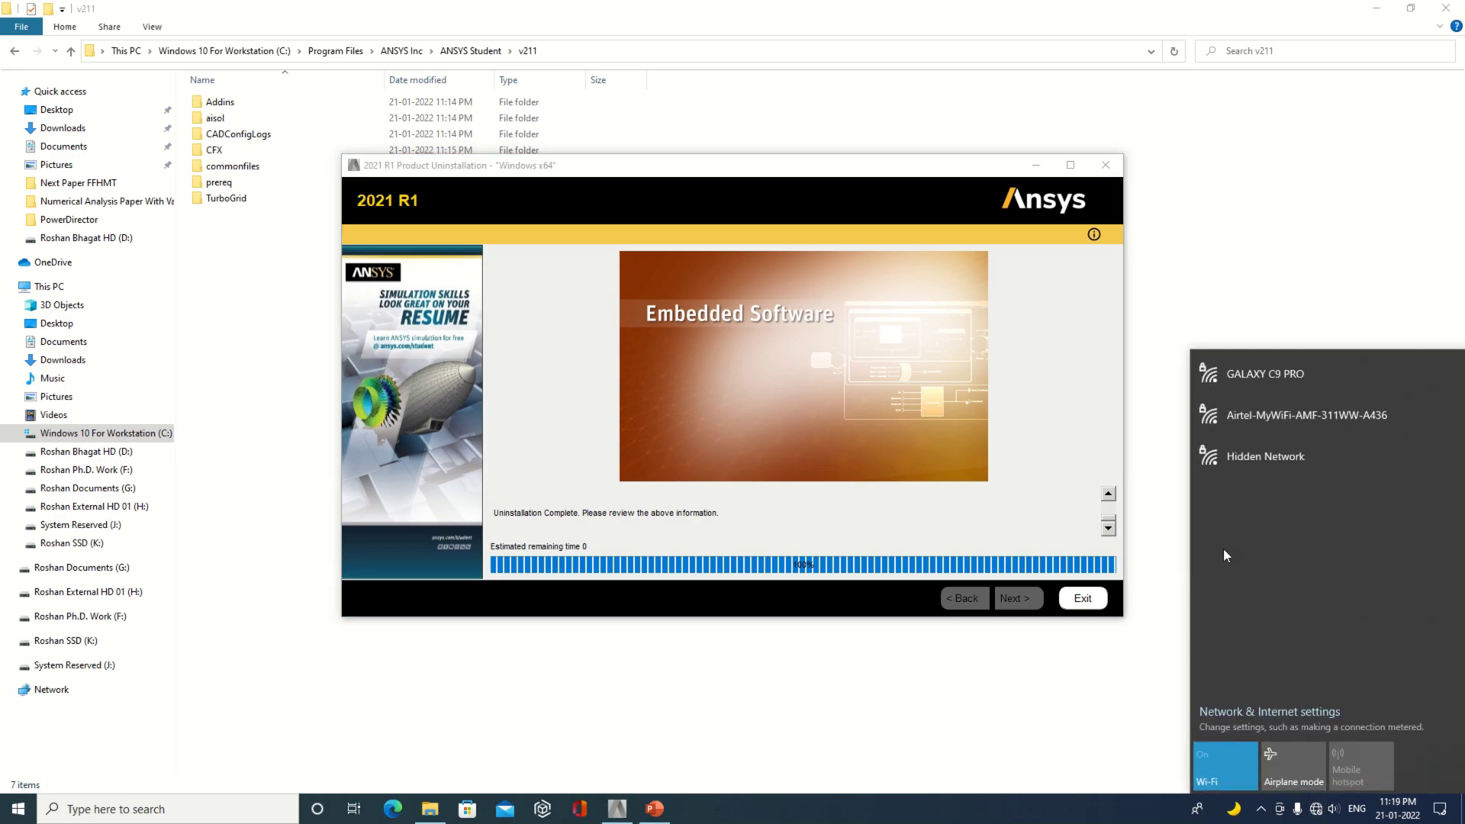
{"action": "left_click", "coordinate": [1251, 415]}
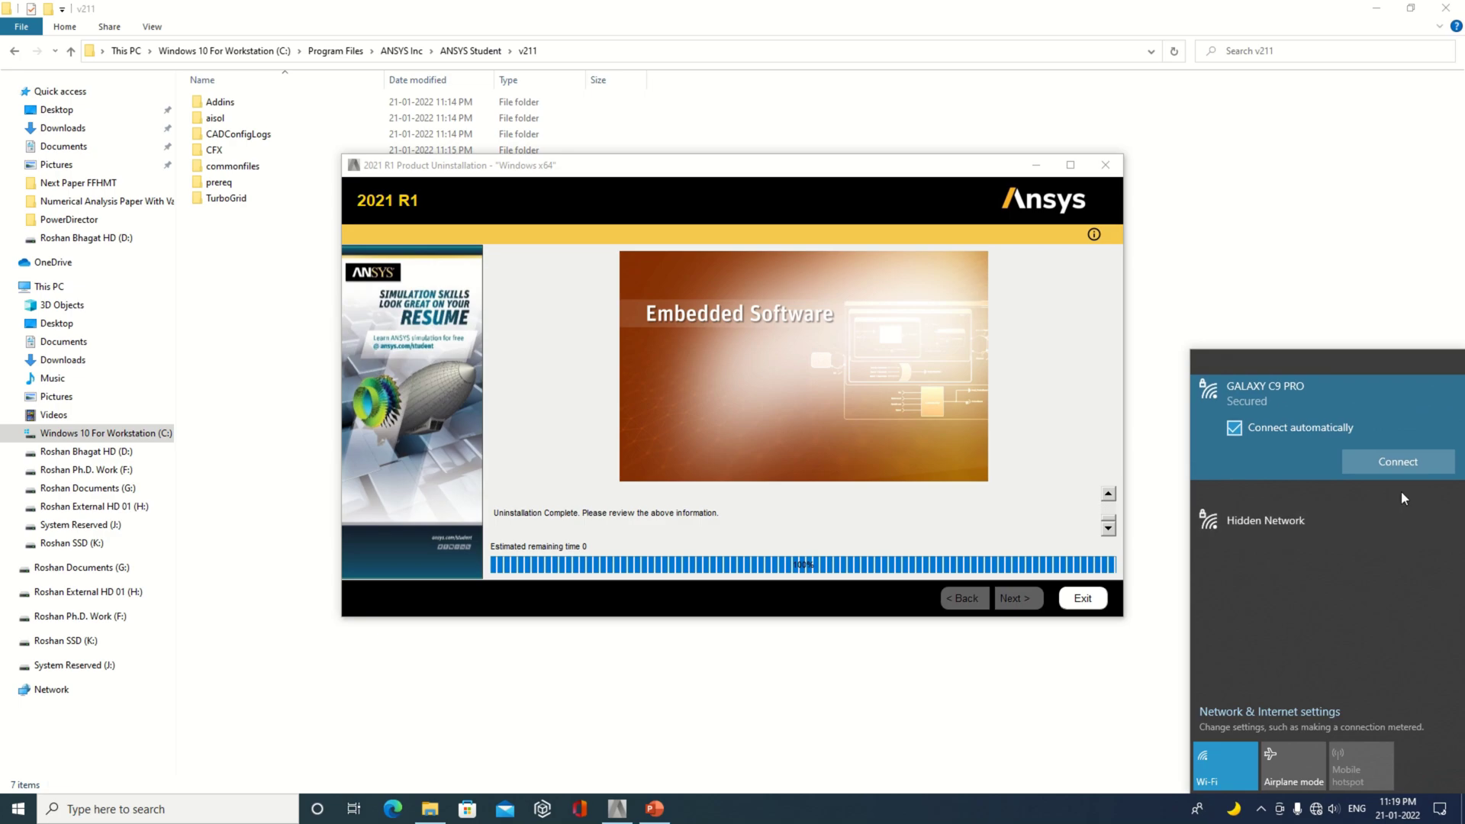
{"action": "left_click", "coordinate": [1042, 725]}
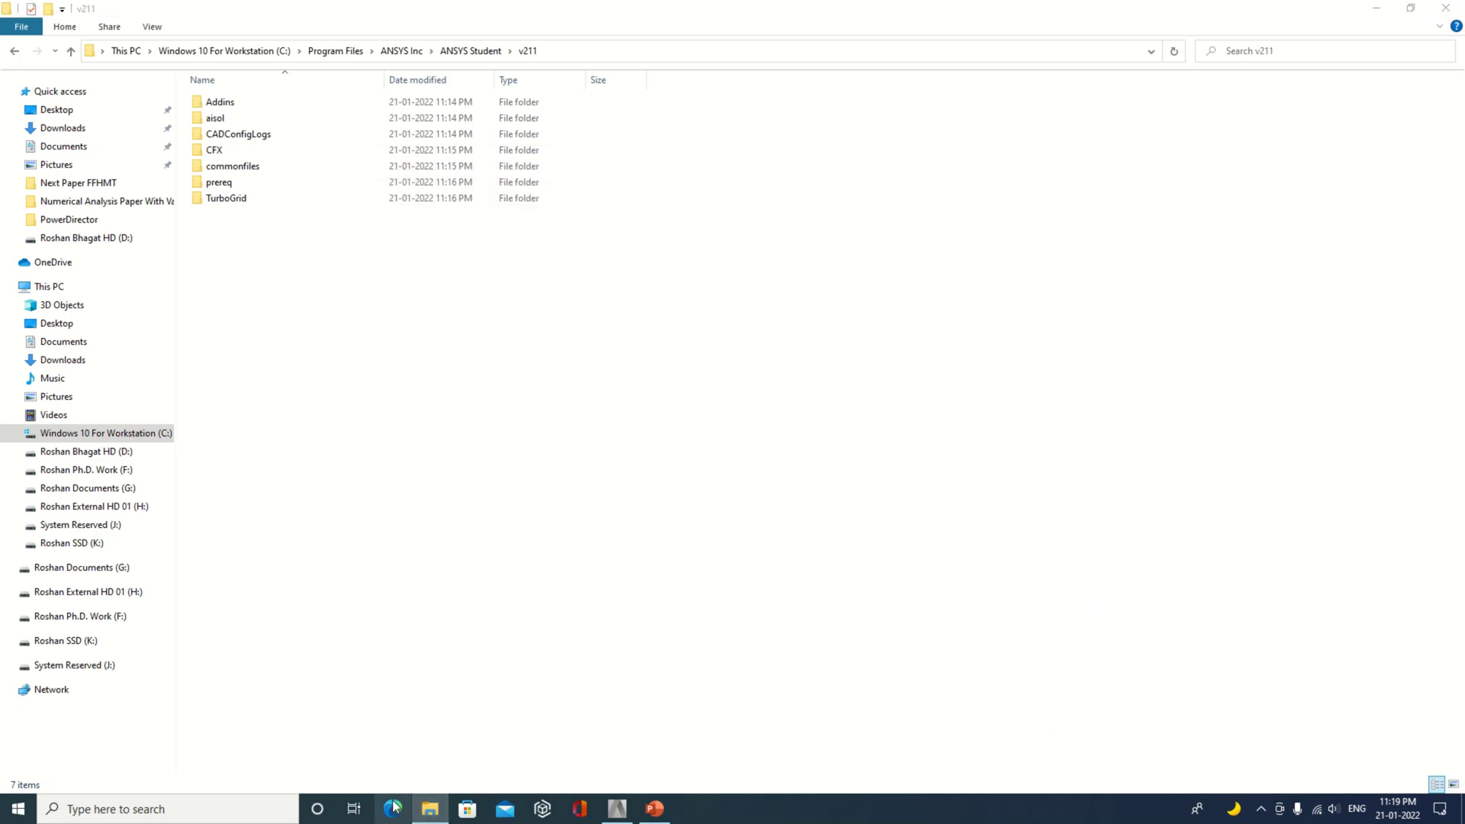
Step: Switch to Microsoft Edge and open the Google home page
{"action": "left_click", "coordinate": [393, 807]}
{"action": "left_click", "coordinate": [440, 33]}
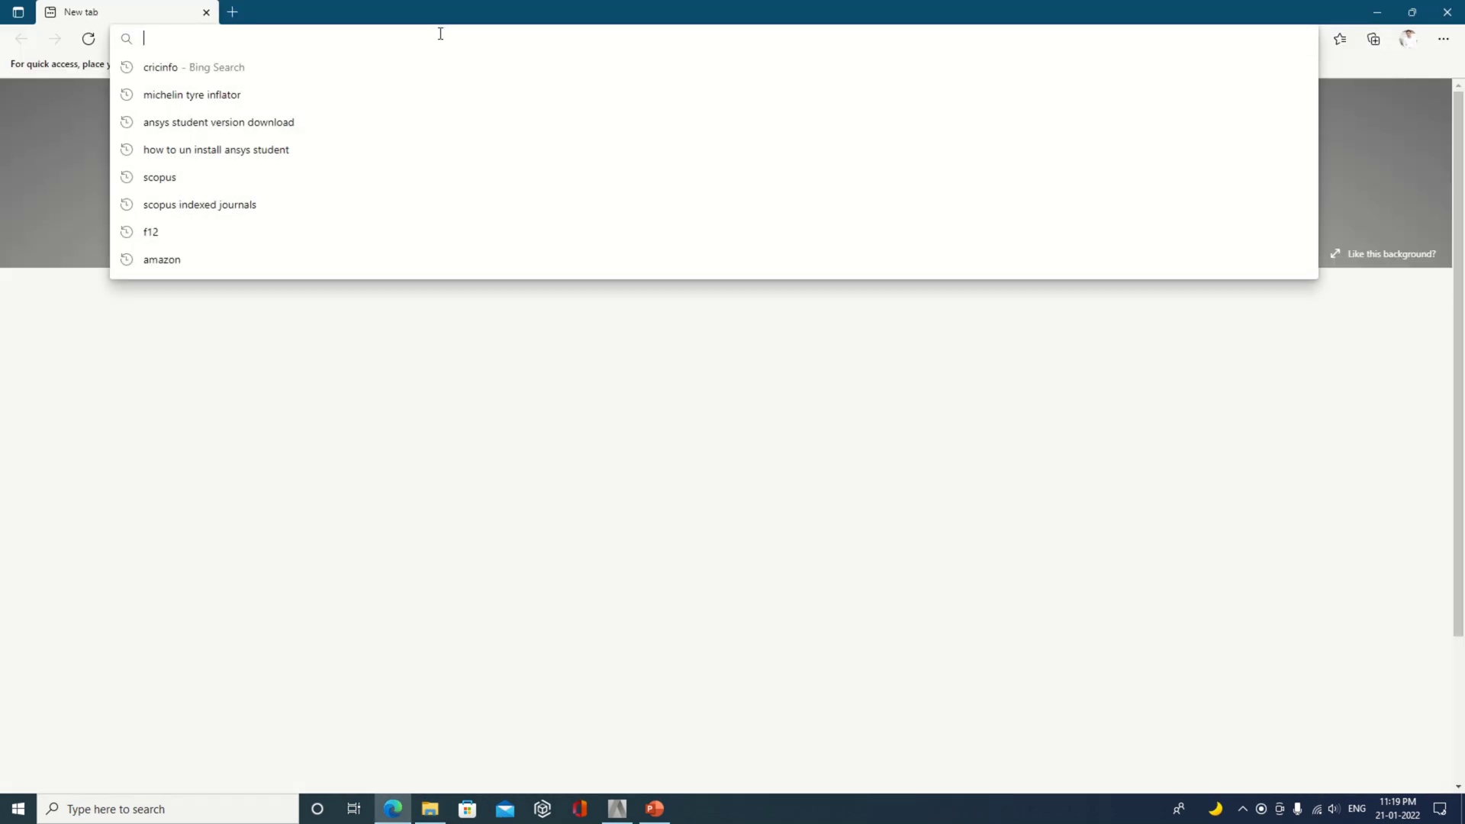
{"action": "type", "text": "google"}
{"action": "key", "text": "Return"}
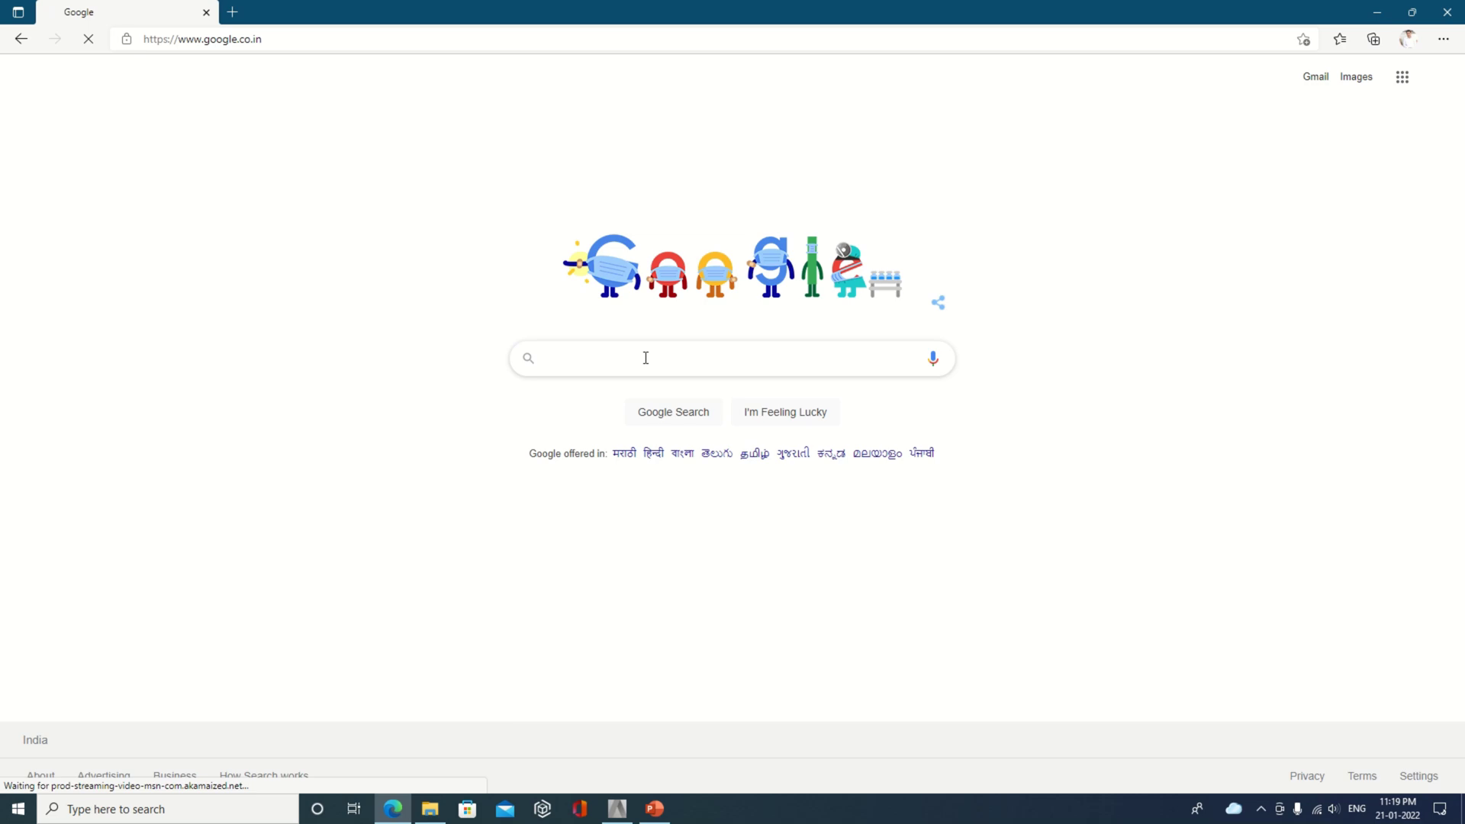
Step: Search Google for "ansys student version" and open the Ansys for Students page
{"action": "type", "text": "ans"}
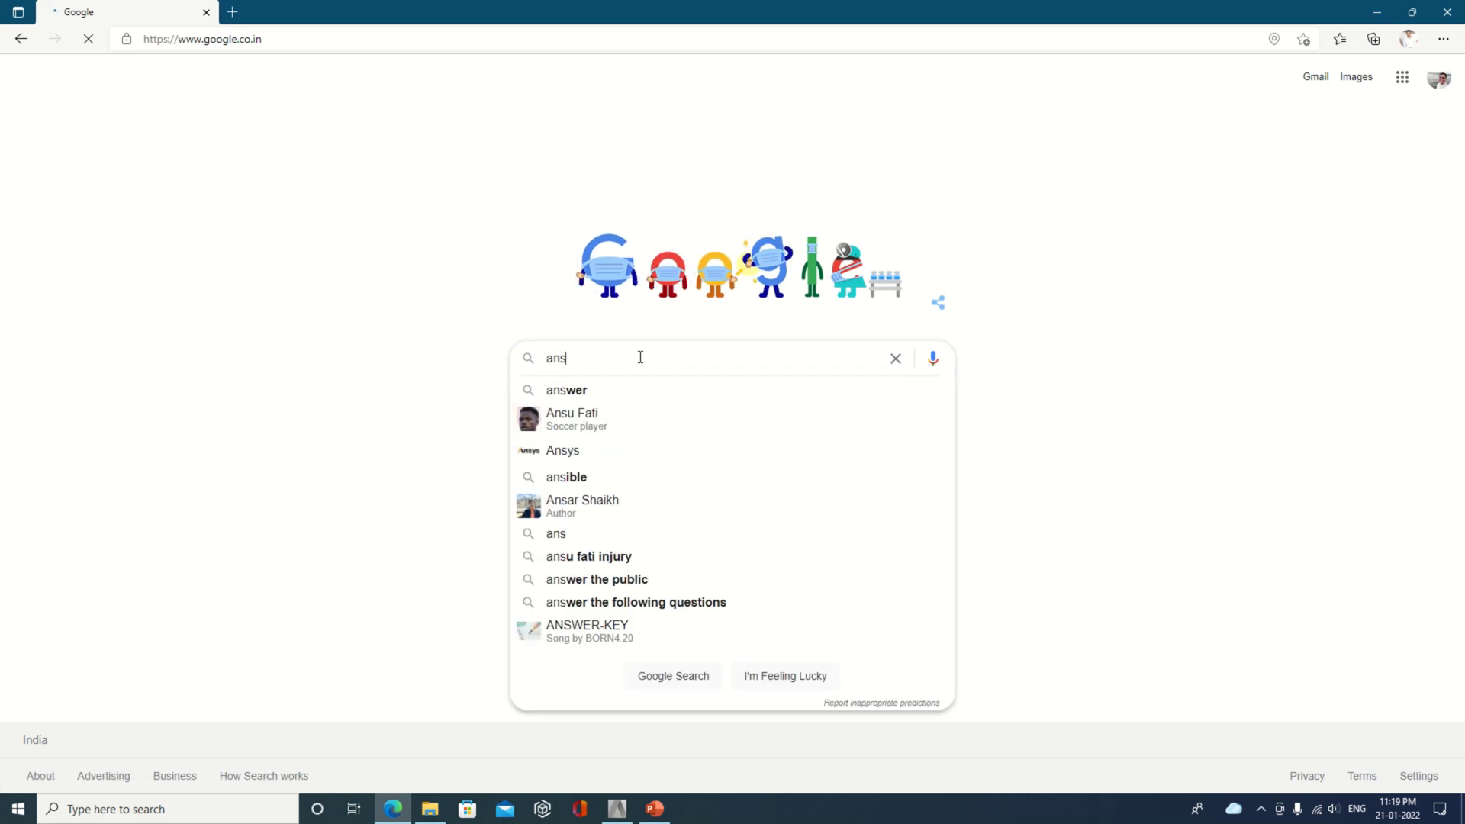
{"action": "type", "text": "ys"}
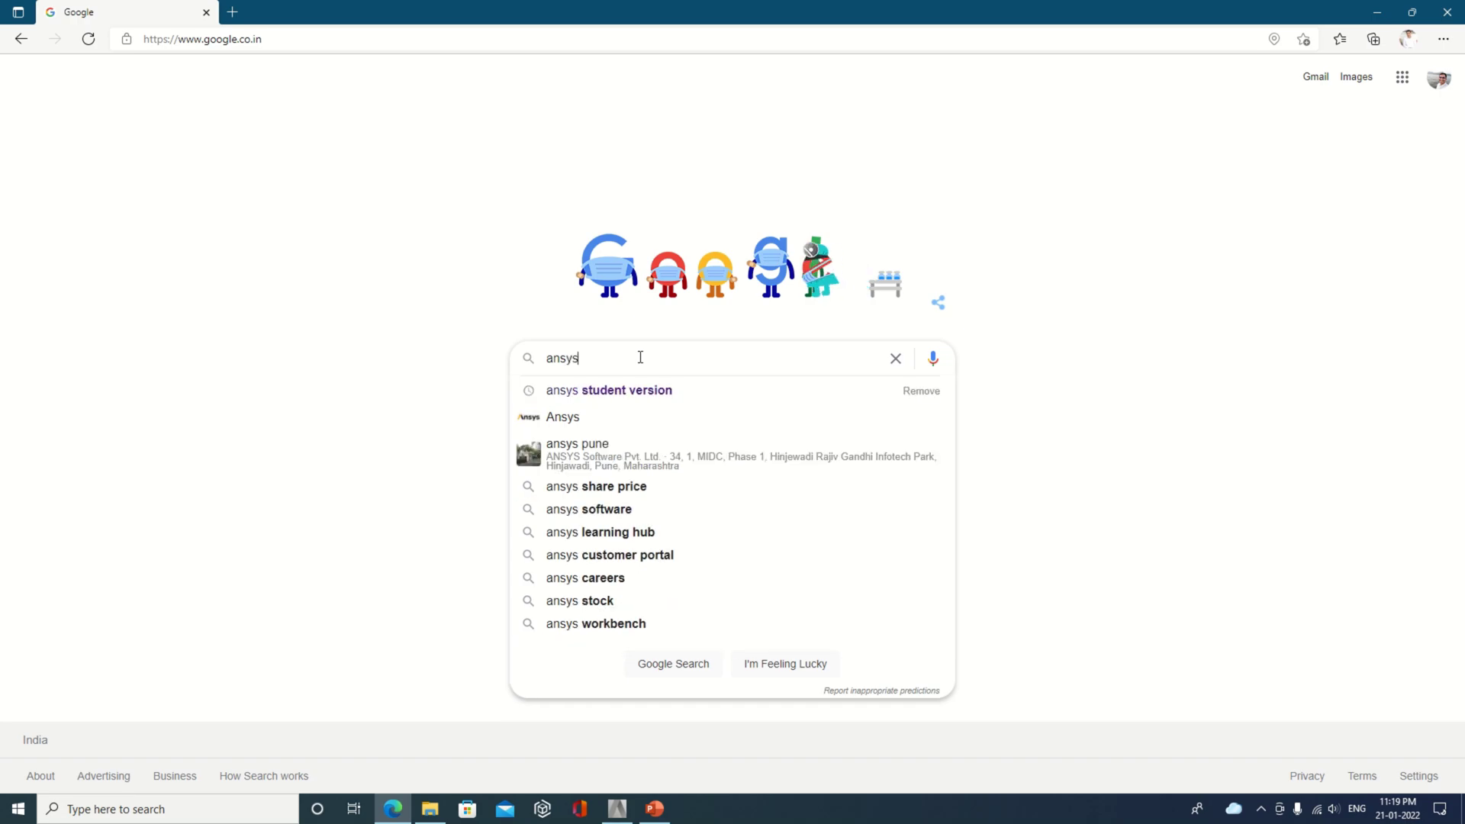
{"action": "key", "text": "Down"}
{"action": "key", "text": "Return"}
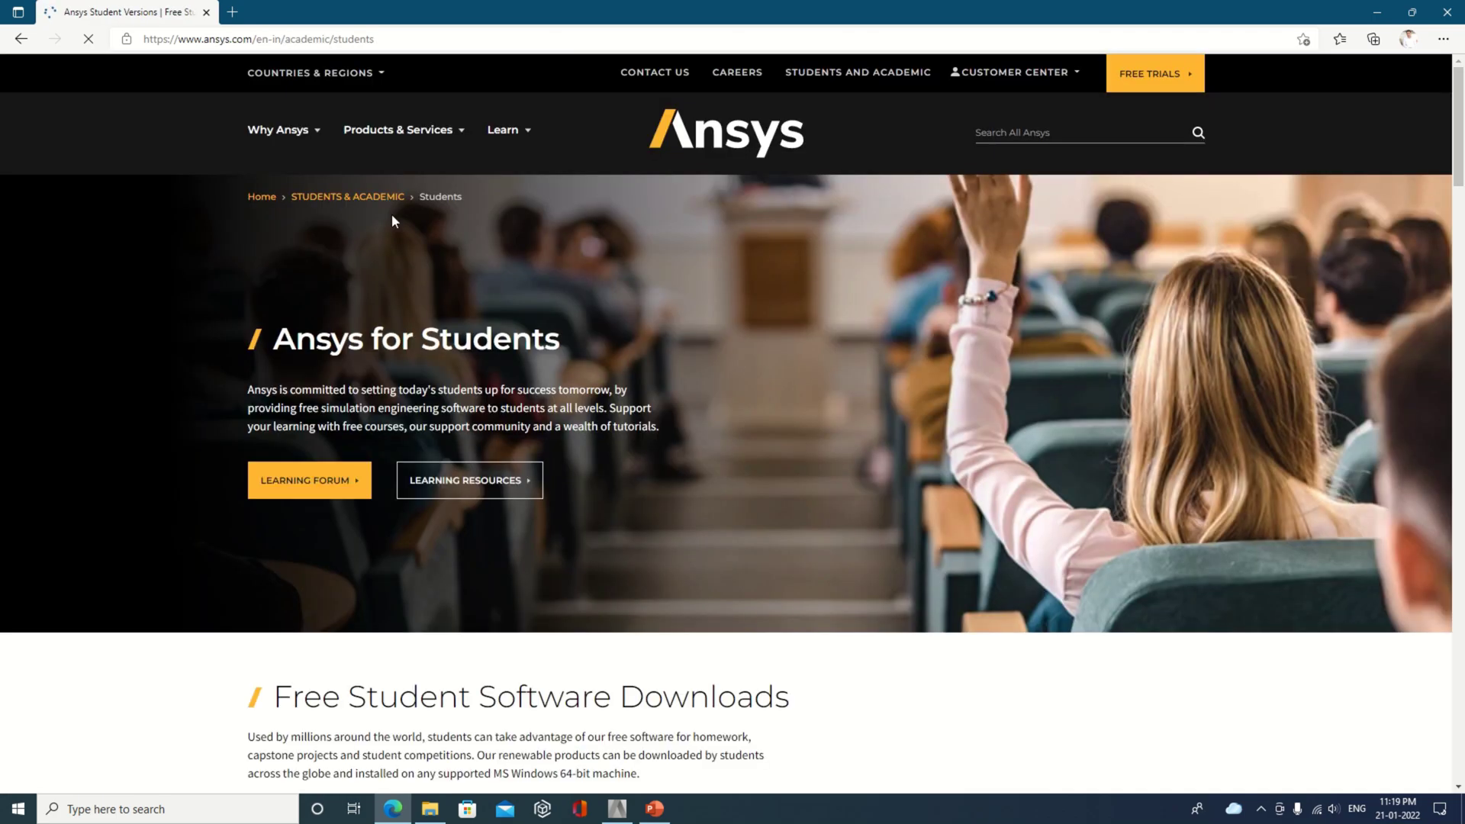
Step: Open the Ansys Student free software download page and look through its information sections
{"action": "scroll", "coordinate": [670, 457], "scroll_direction": "down", "scroll_amount": 10}
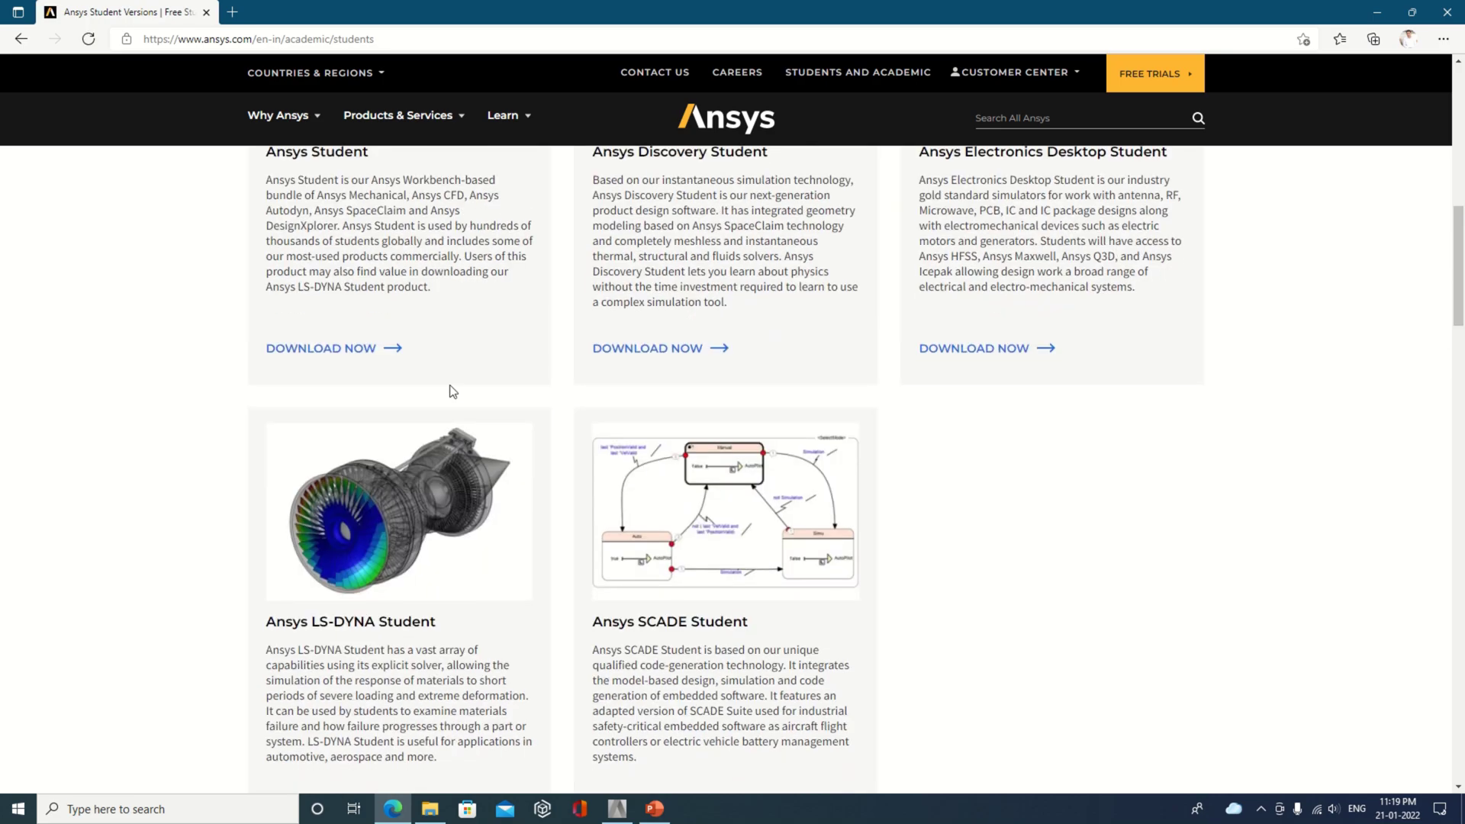
{"action": "left_click", "coordinate": [393, 467]}
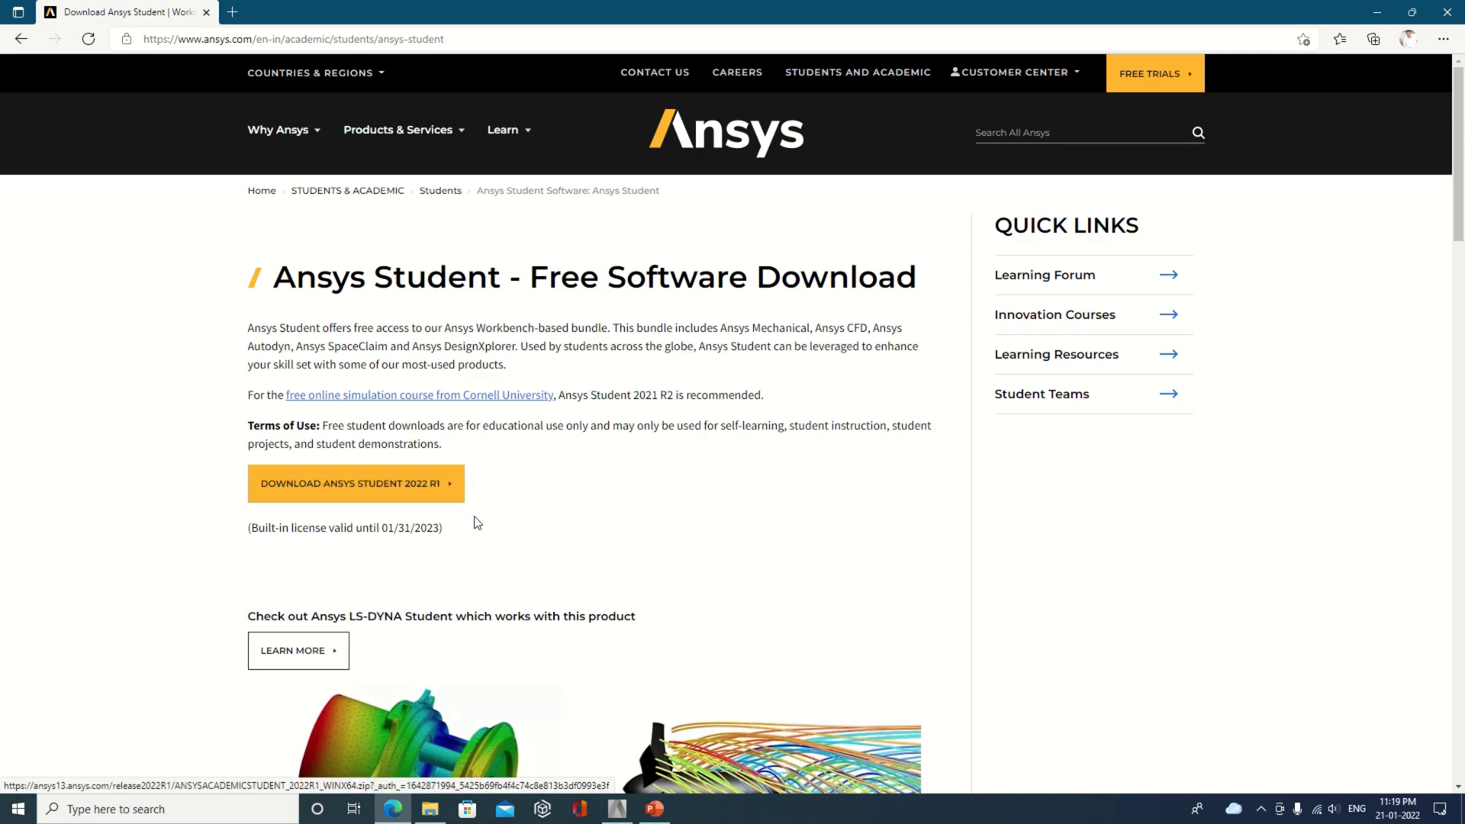
{"action": "scroll", "coordinate": [492, 537], "scroll_direction": "down", "scroll_amount": 7}
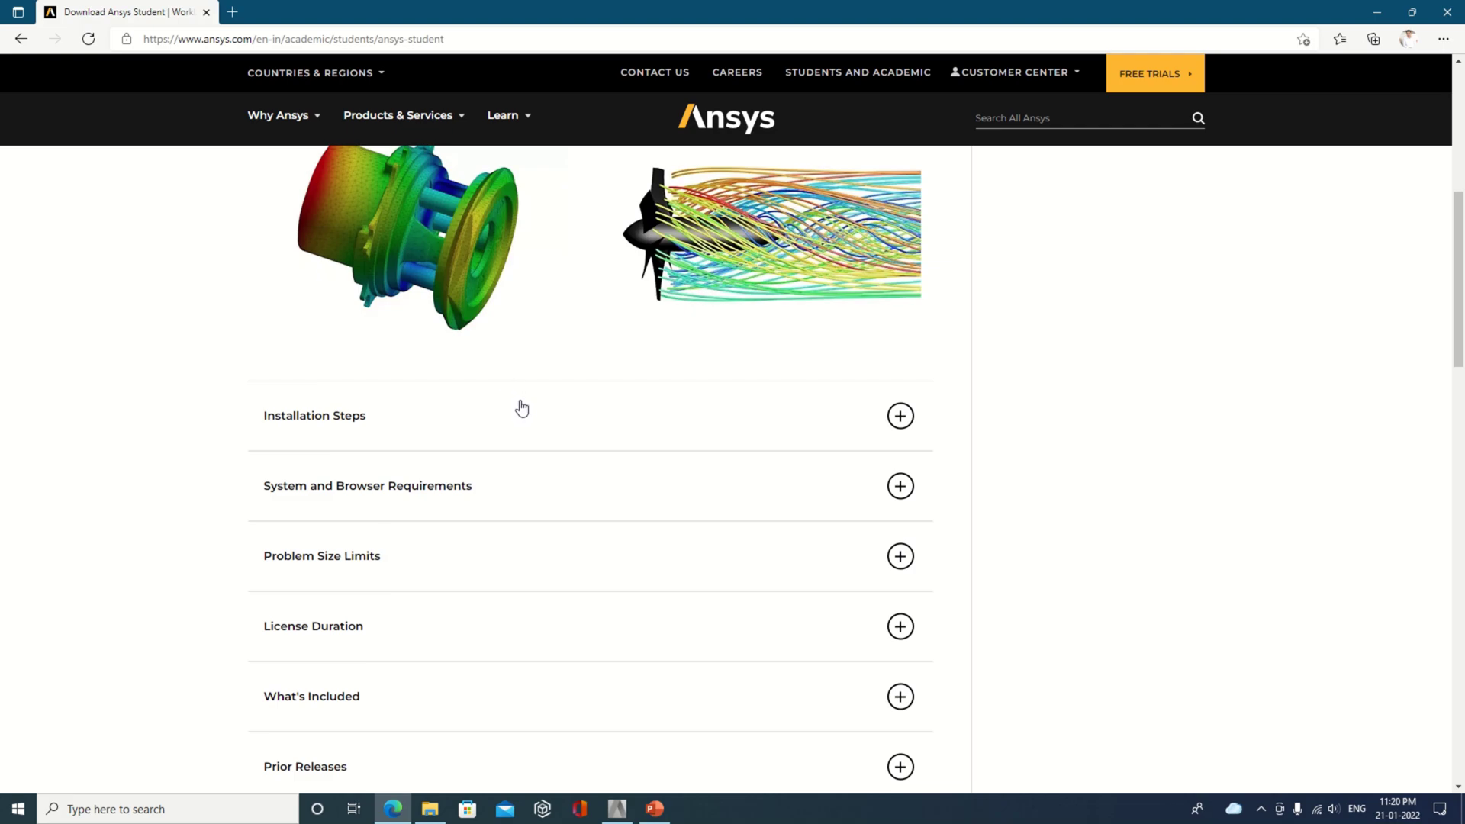
{"action": "scroll", "coordinate": [522, 409], "scroll_direction": "down", "scroll_amount": 4}
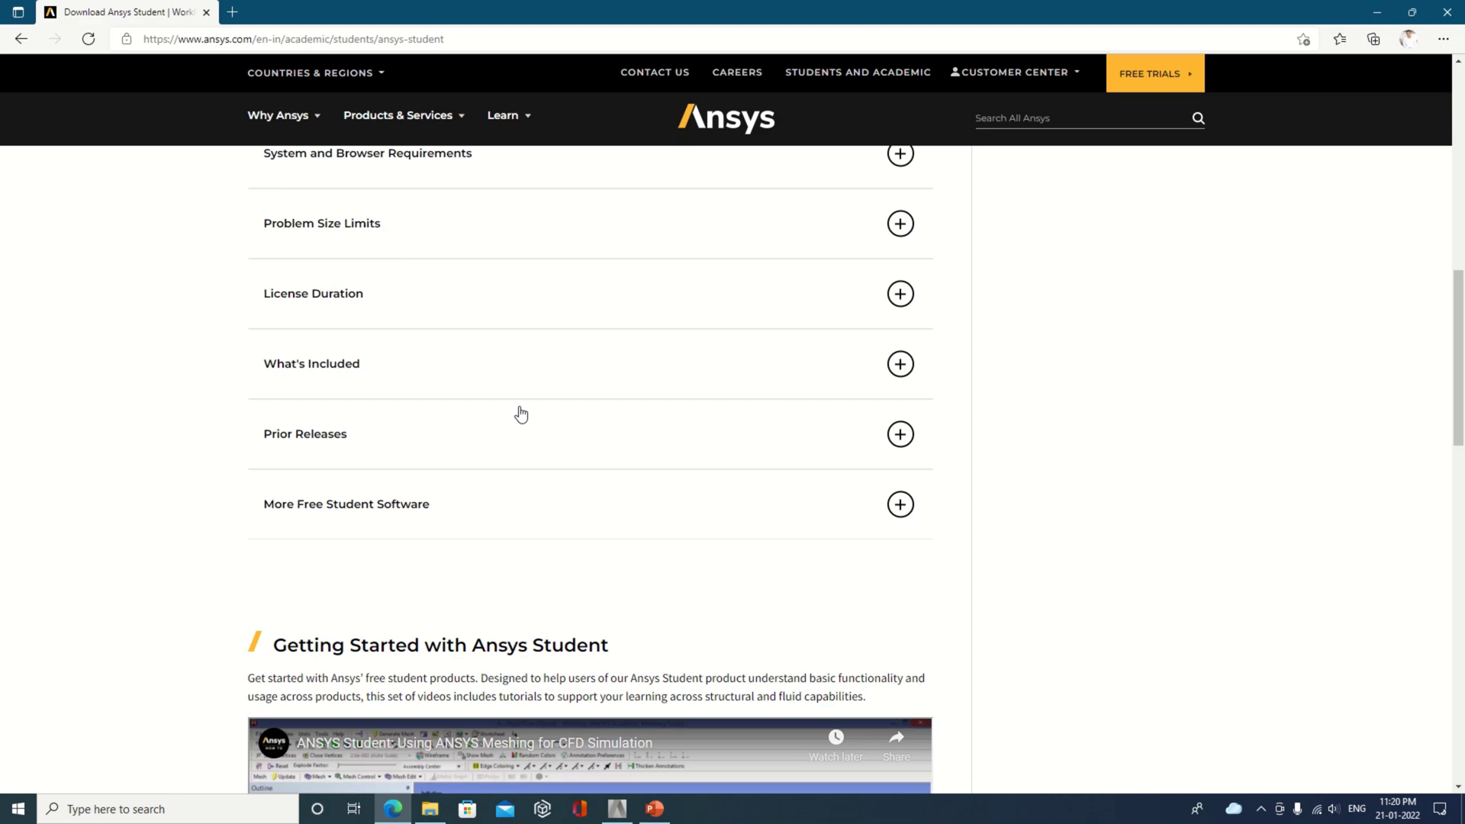
{"action": "scroll", "coordinate": [522, 415], "scroll_direction": "down", "scroll_amount": 3}
{"action": "scroll", "coordinate": [522, 415], "scroll_direction": "up", "scroll_amount": 10}
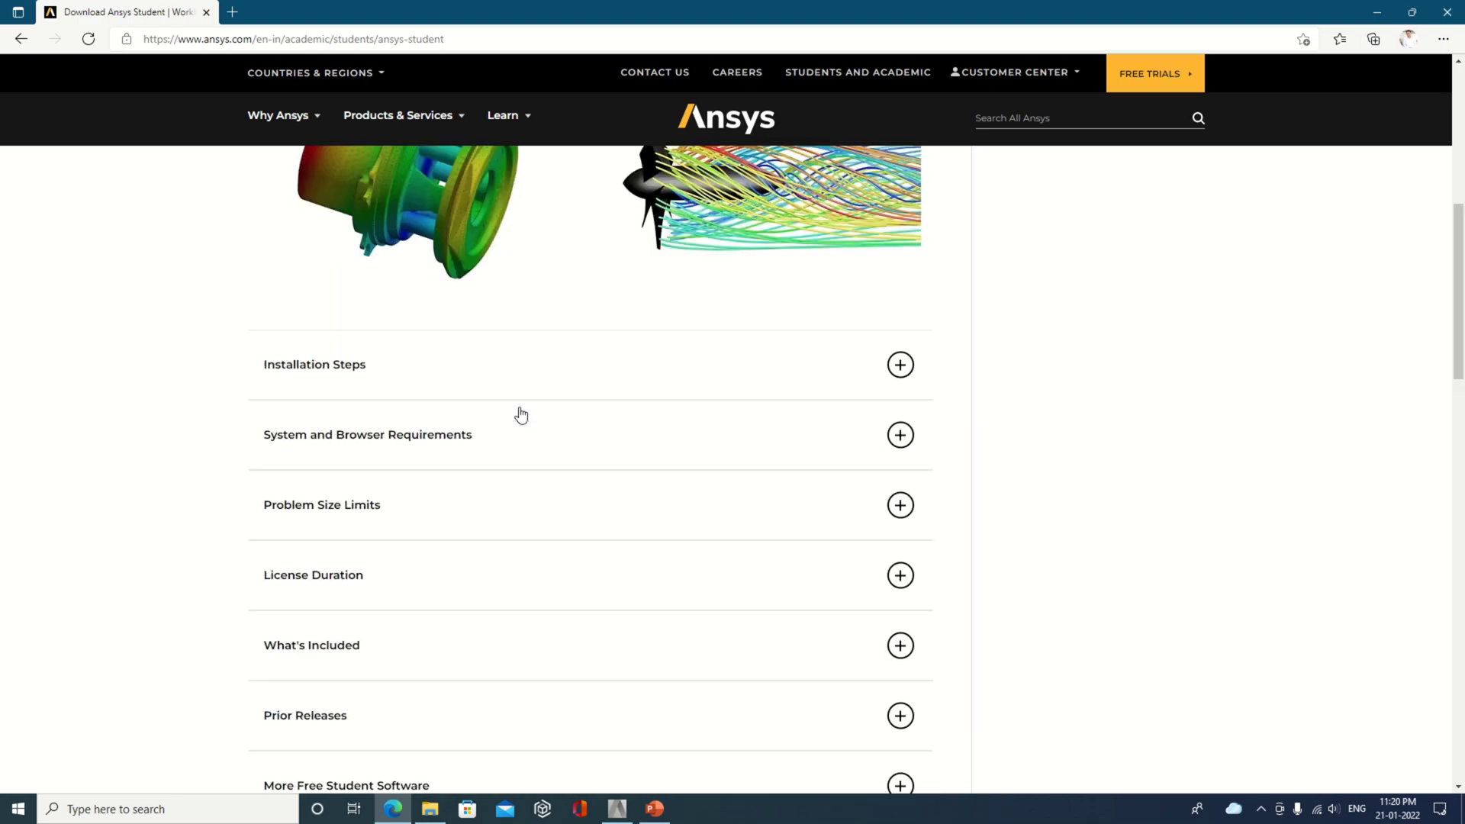
{"action": "scroll", "coordinate": [521, 413], "scroll_direction": "up", "scroll_amount": 4}
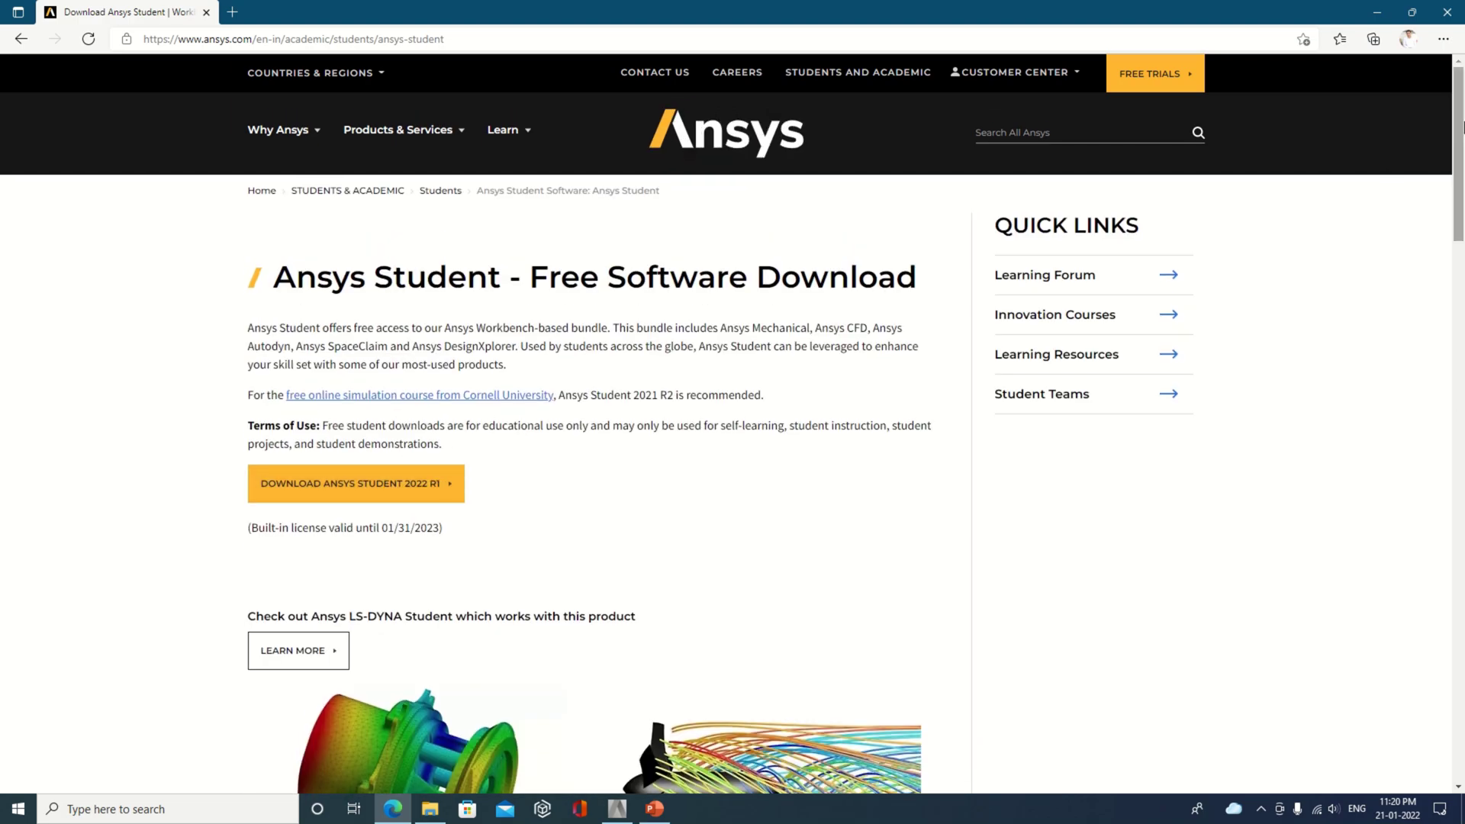
Step: Find ANSYSACADEMICSTUDENT_2022R1_WINX64.zip in the browser's download history and show it in its folder
{"action": "left_click", "coordinate": [1443, 39]}
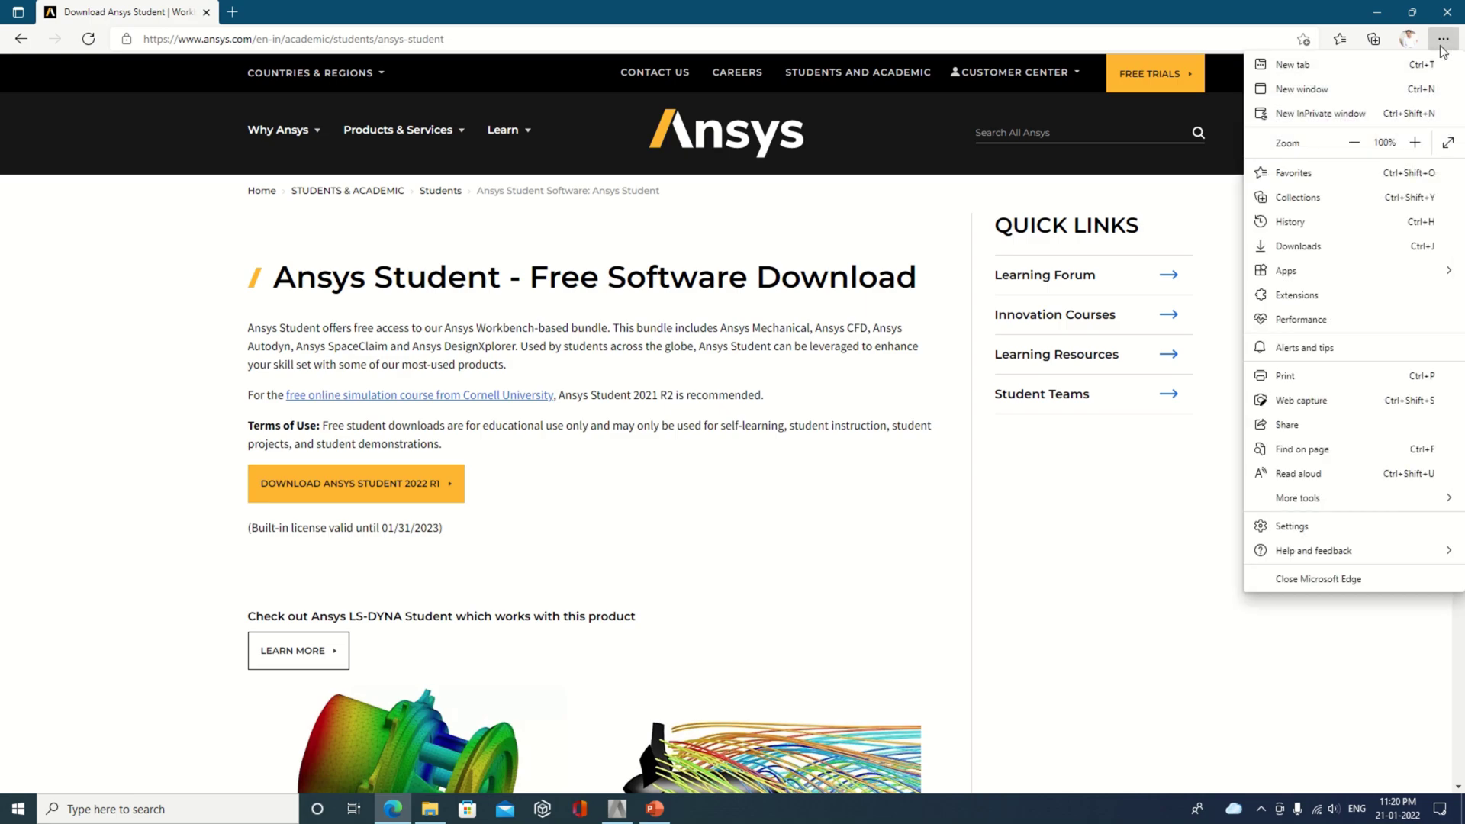
{"action": "left_click", "coordinate": [1331, 245]}
{"action": "right_click", "coordinate": [1216, 96]}
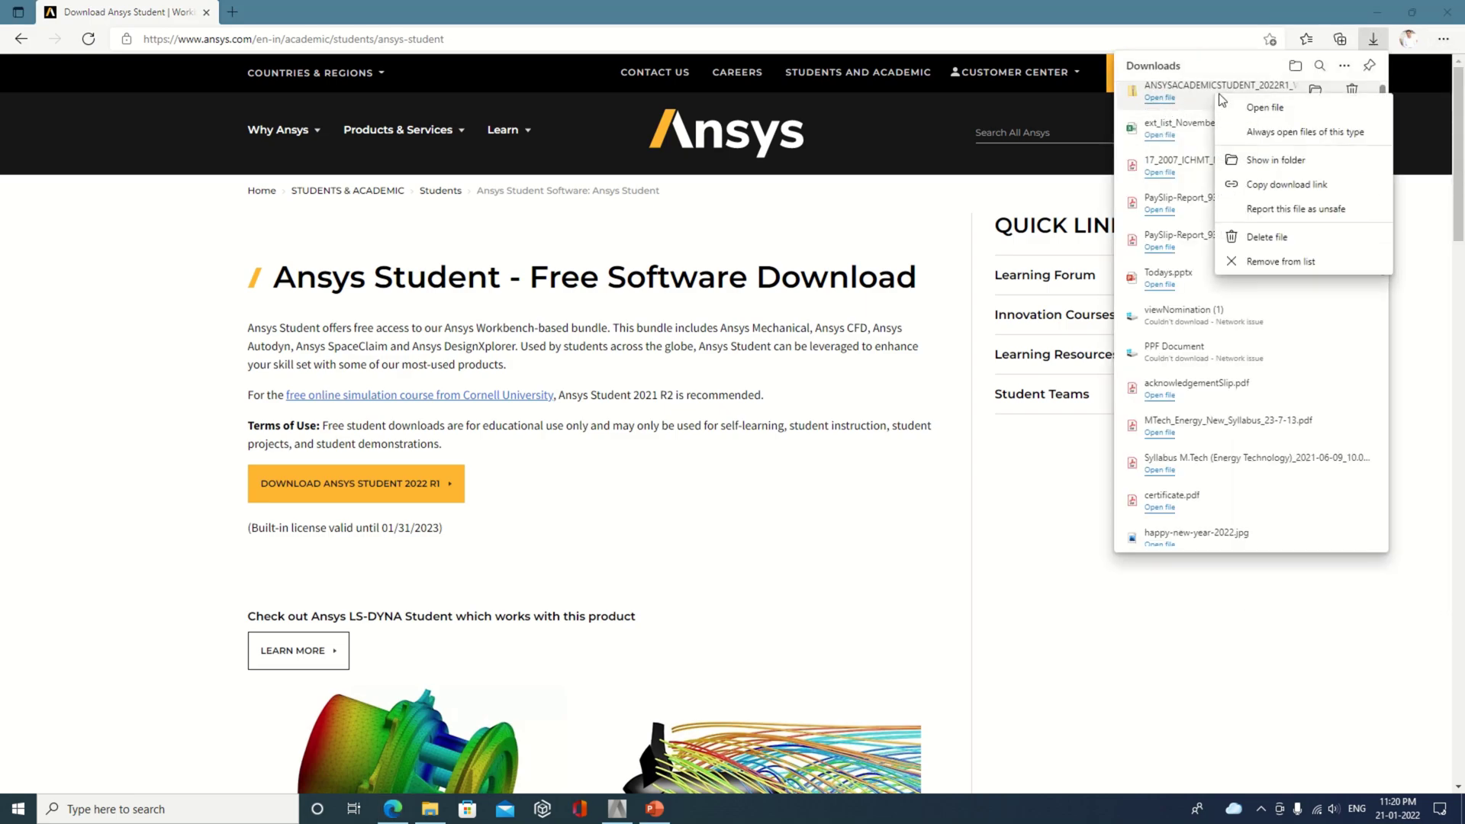
{"action": "left_click", "coordinate": [1282, 162]}
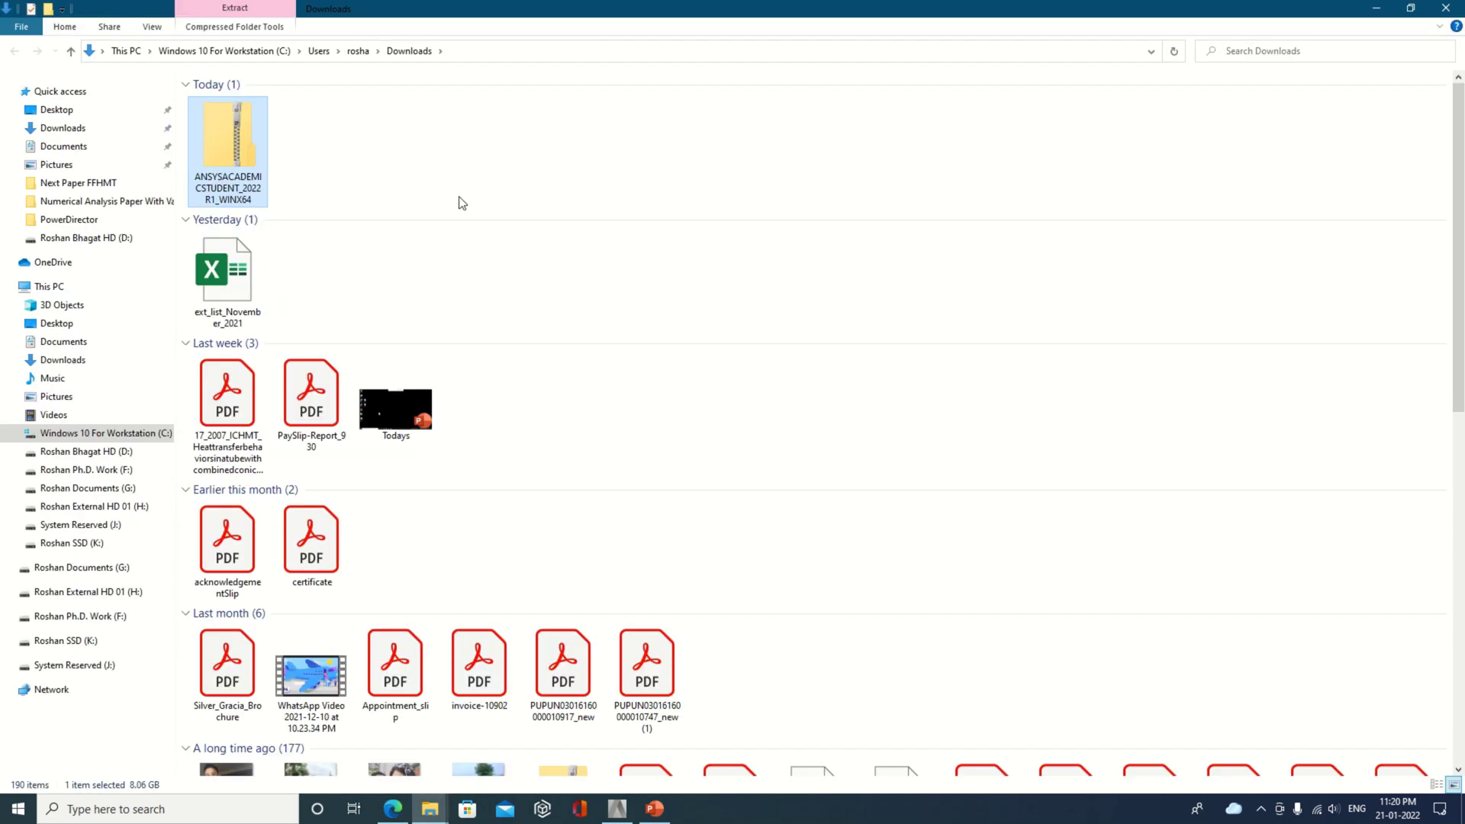
Step: Check the file size of the ANSYSACADEMICSTUDENT_2022R1_WINX64 archive in its properties
{"action": "right_click", "coordinate": [232, 143]}
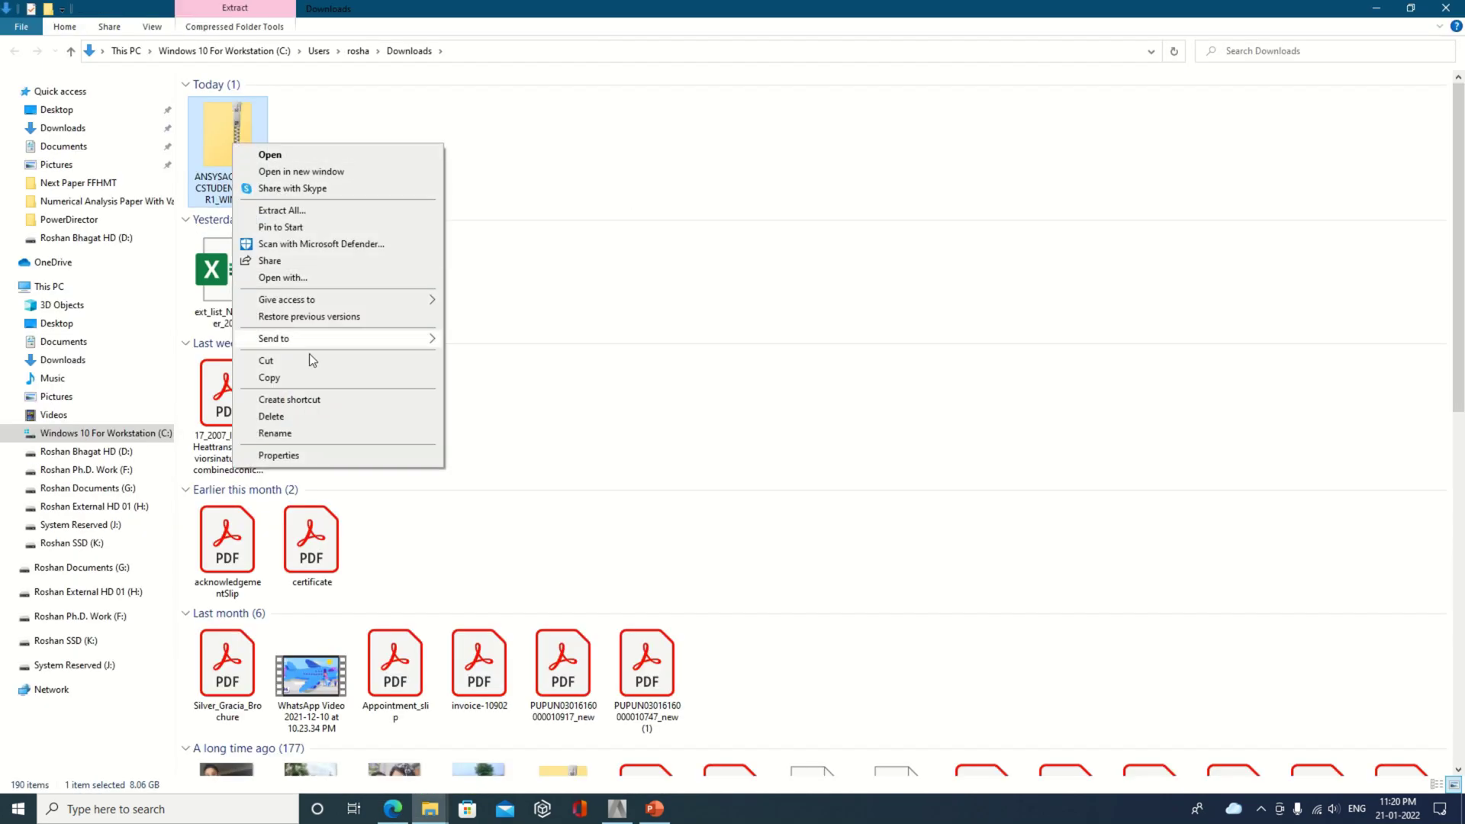
{"action": "left_click", "coordinate": [279, 456]}
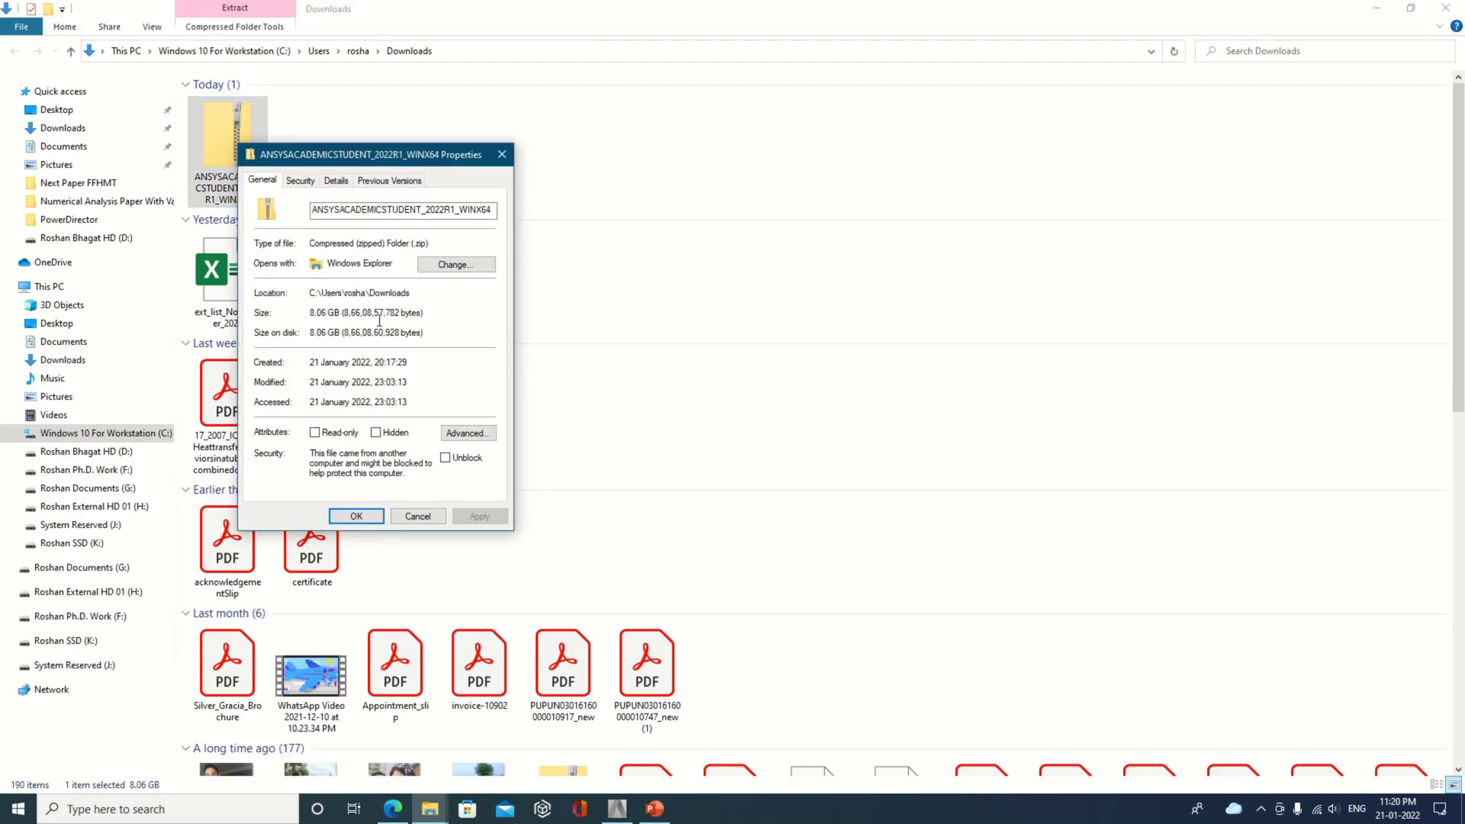
{"action": "left_click", "coordinate": [501, 155]}
Step: Extract the ANSYSACADEMICSTUDENT_2022R1_WINX64 archive to a folder of the same name in Downloads, showing the extracted files when complete
{"action": "right_click", "coordinate": [237, 146]}
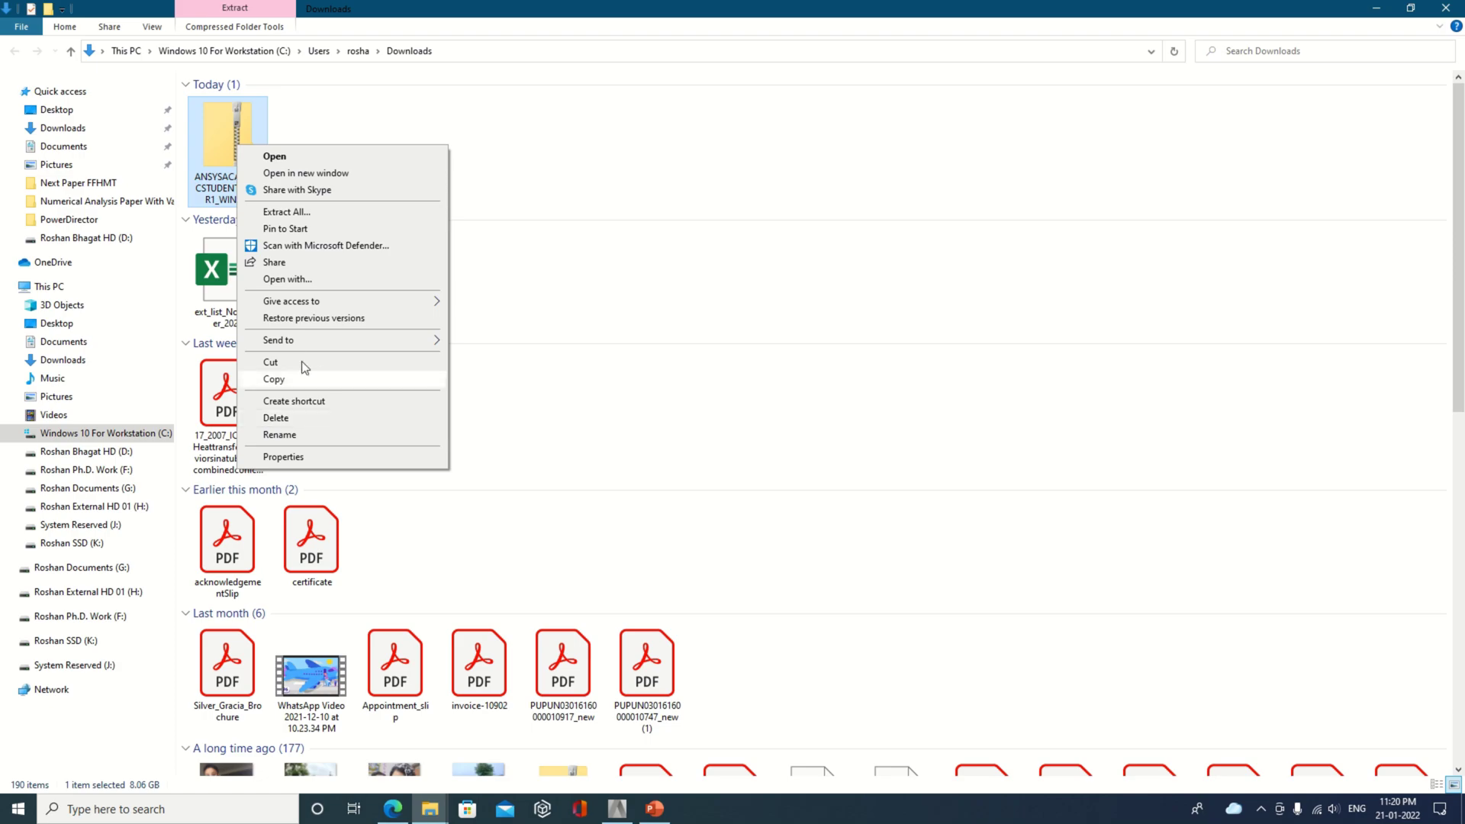
{"action": "left_click", "coordinate": [298, 213]}
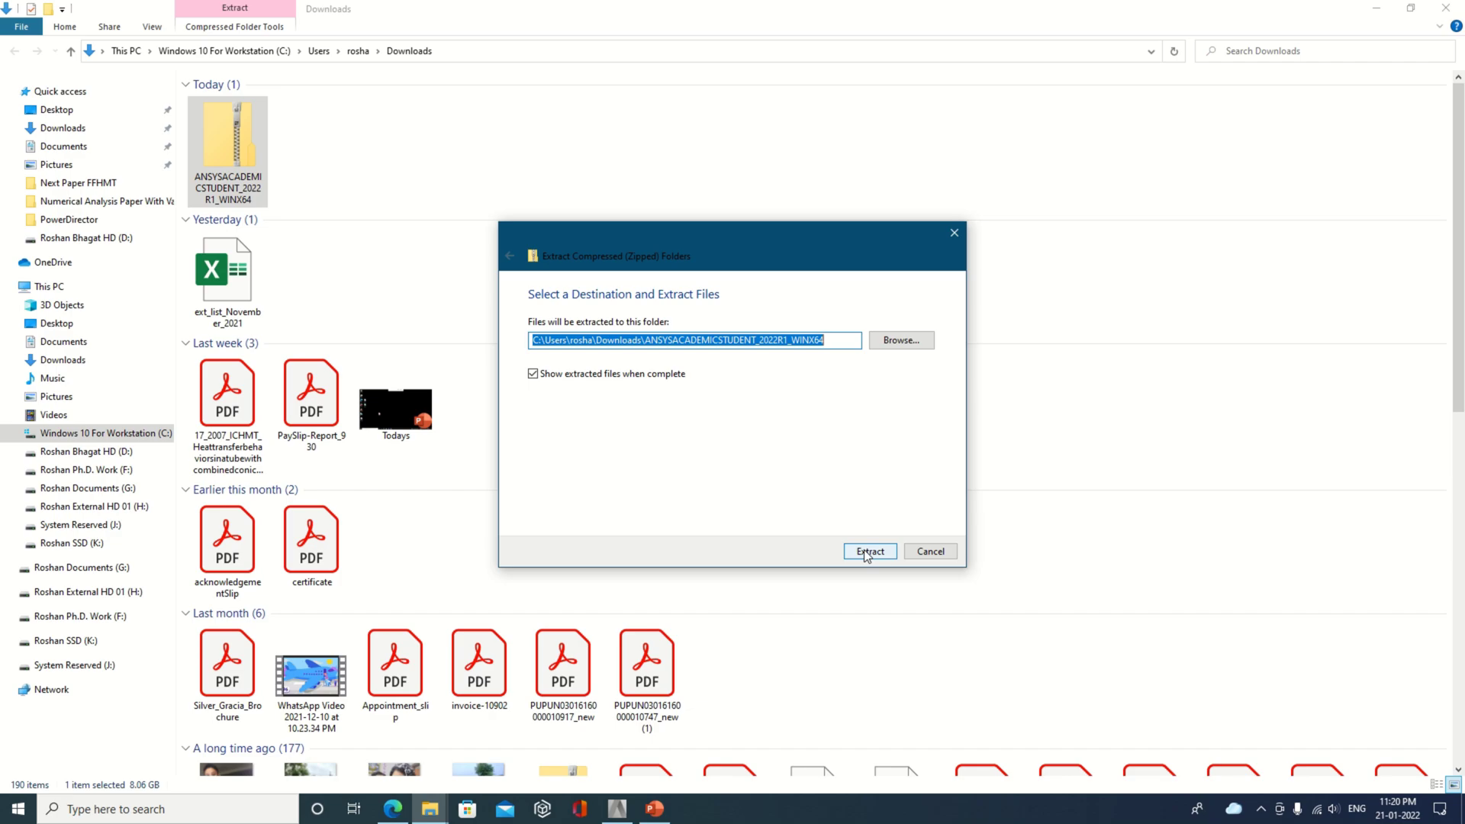
{"action": "left_click", "coordinate": [867, 555]}
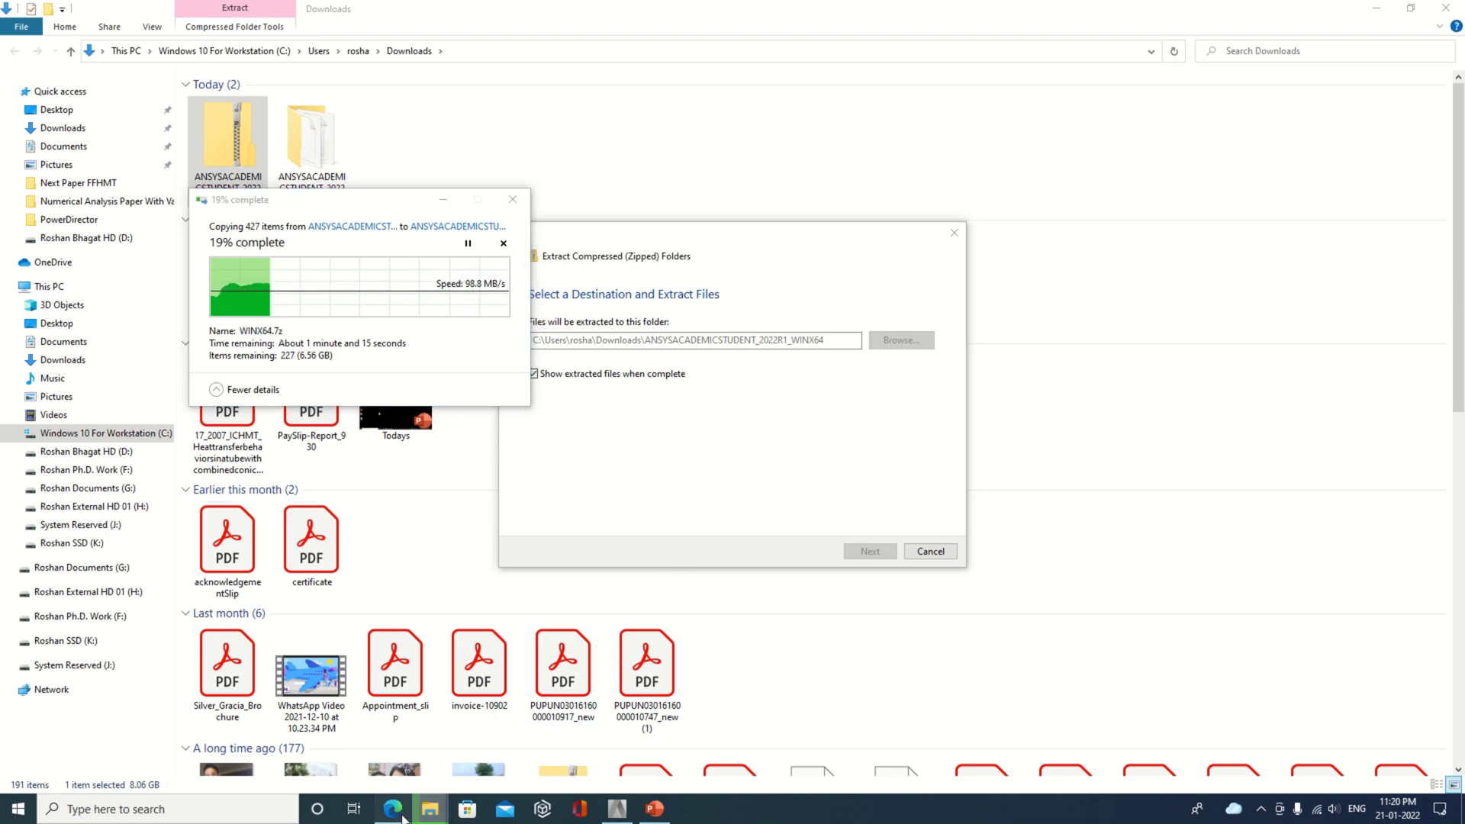
Step: Return to the Ansys Student page in Edge and review the problem size limits for structural and fluid physics
{"action": "key", "text": "alt+Tab"}
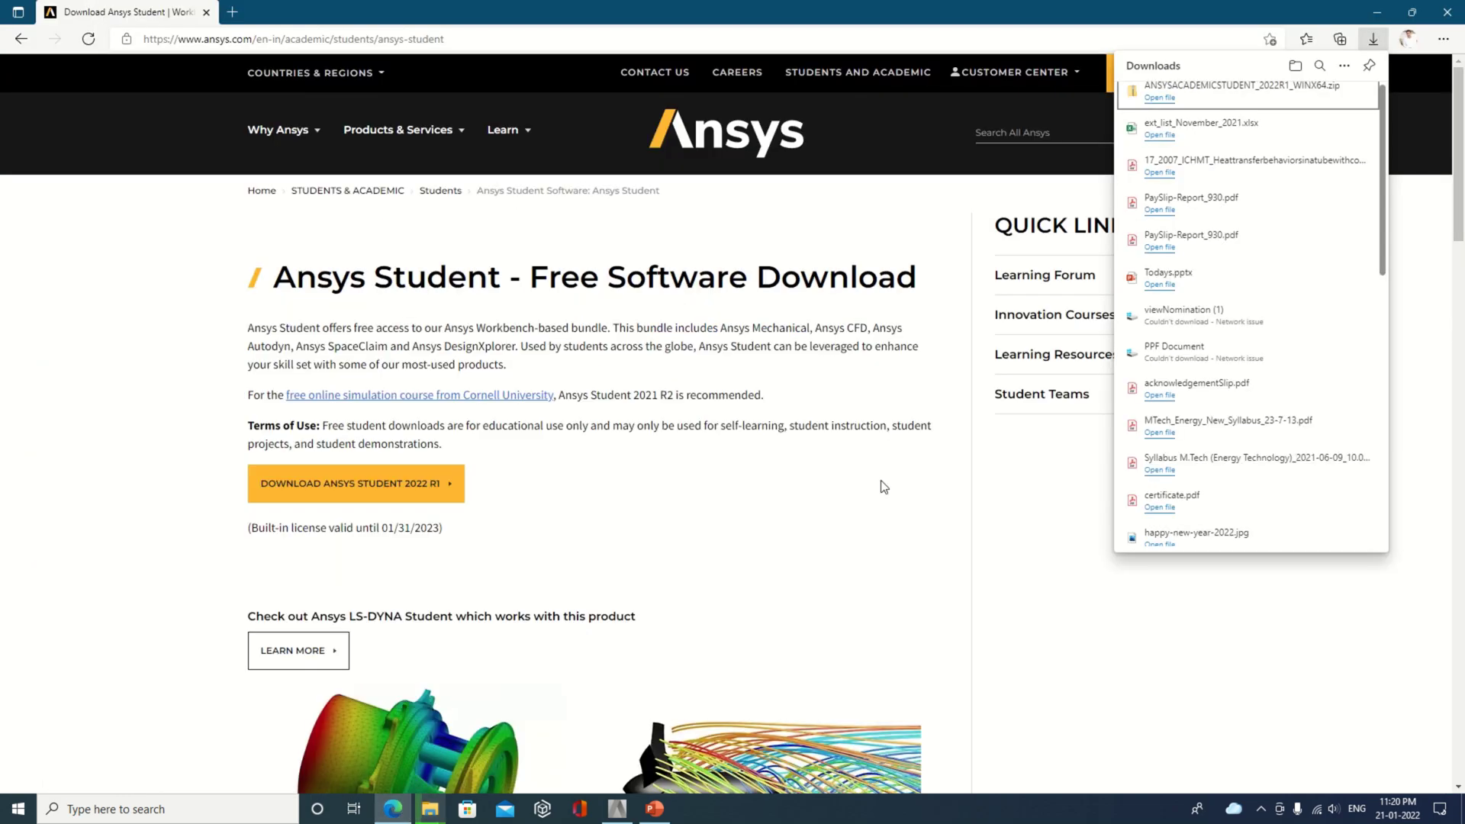
{"action": "left_click", "coordinate": [1373, 39]}
{"action": "scroll", "coordinate": [561, 565], "scroll_direction": "down", "scroll_amount": 2}
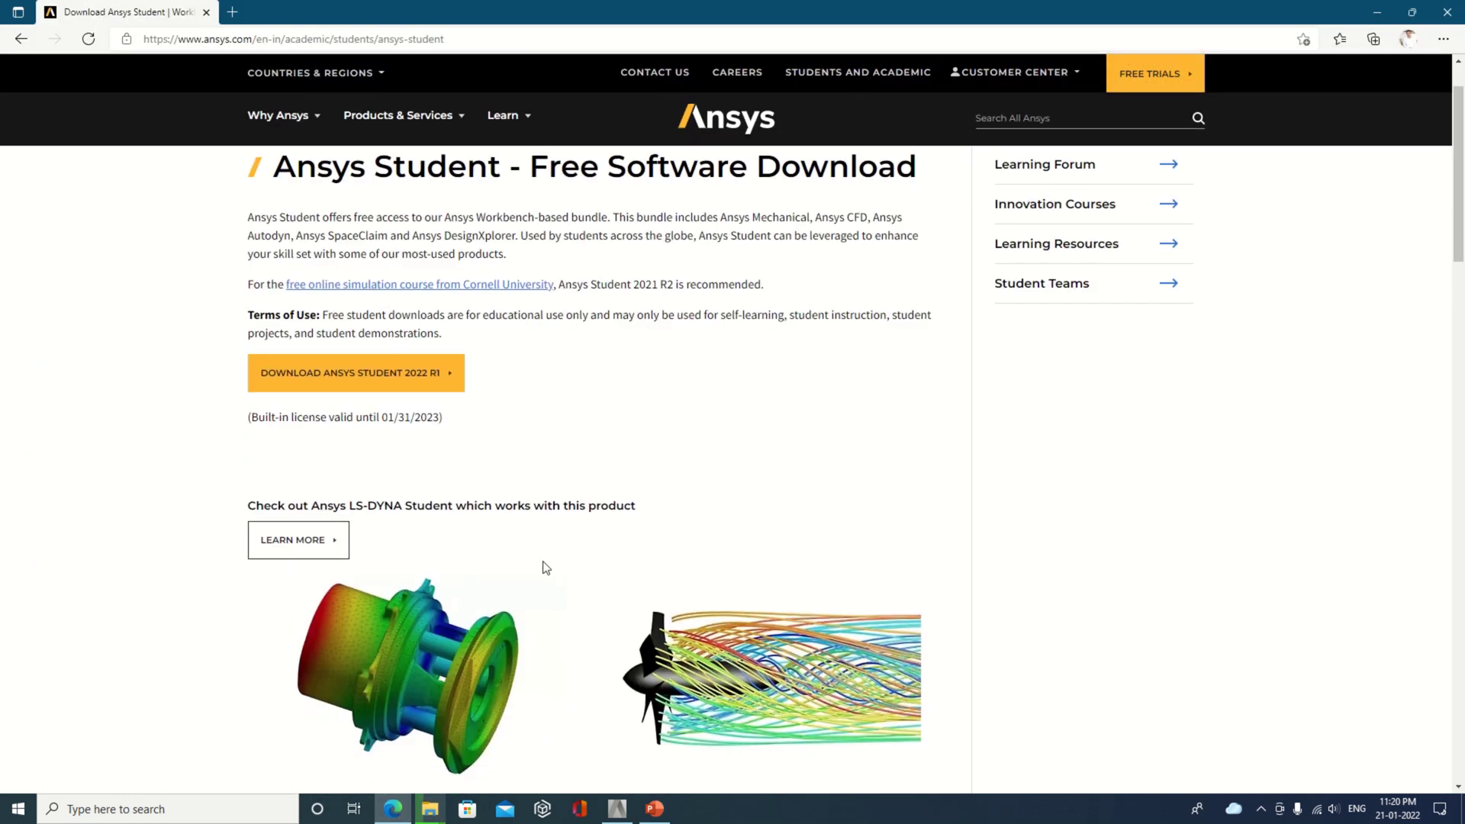
{"action": "scroll", "coordinate": [506, 564], "scroll_direction": "down", "scroll_amount": 3}
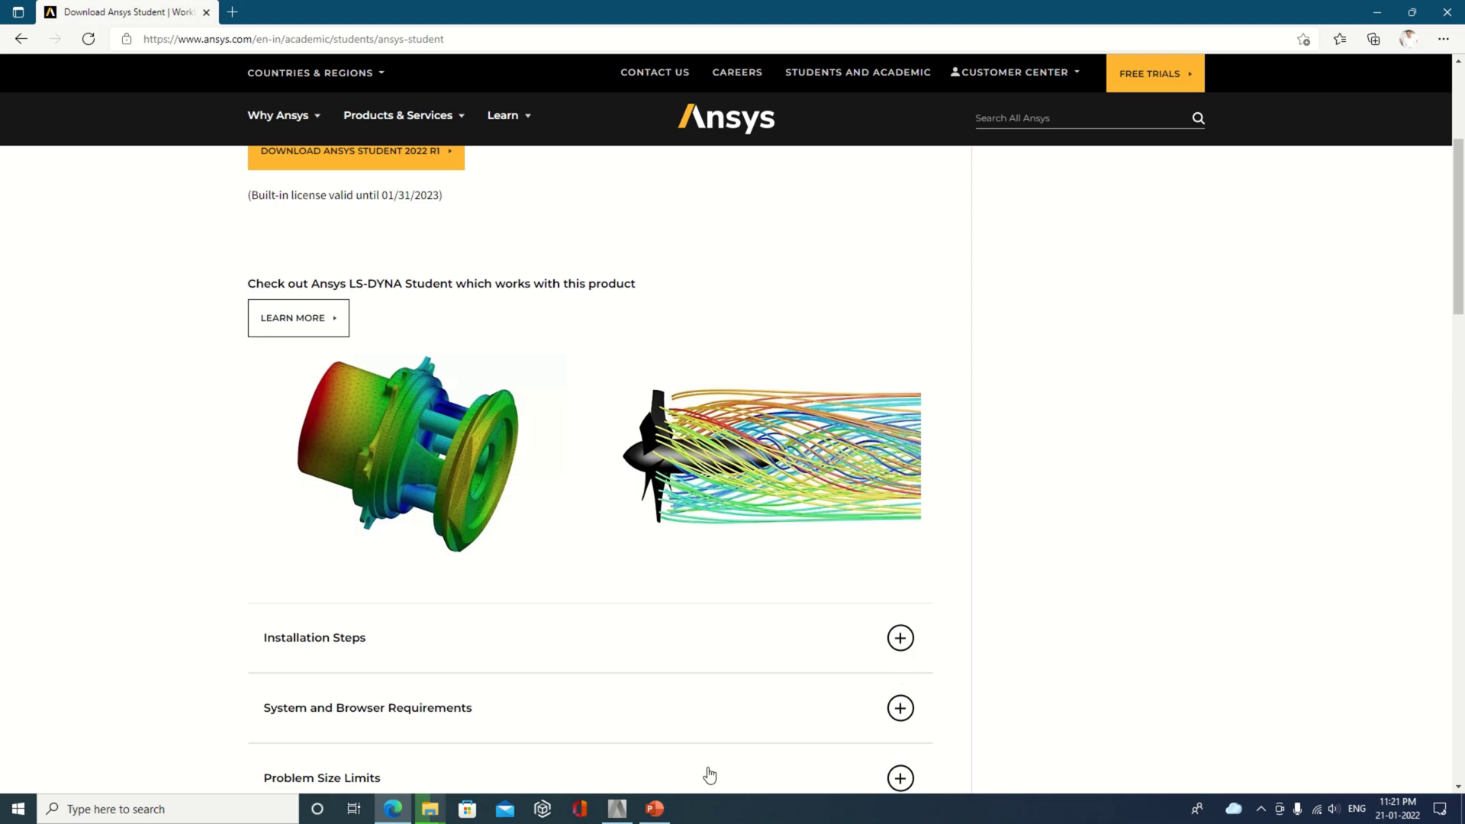
{"action": "scroll", "coordinate": [665, 702], "scroll_direction": "down", "scroll_amount": 3}
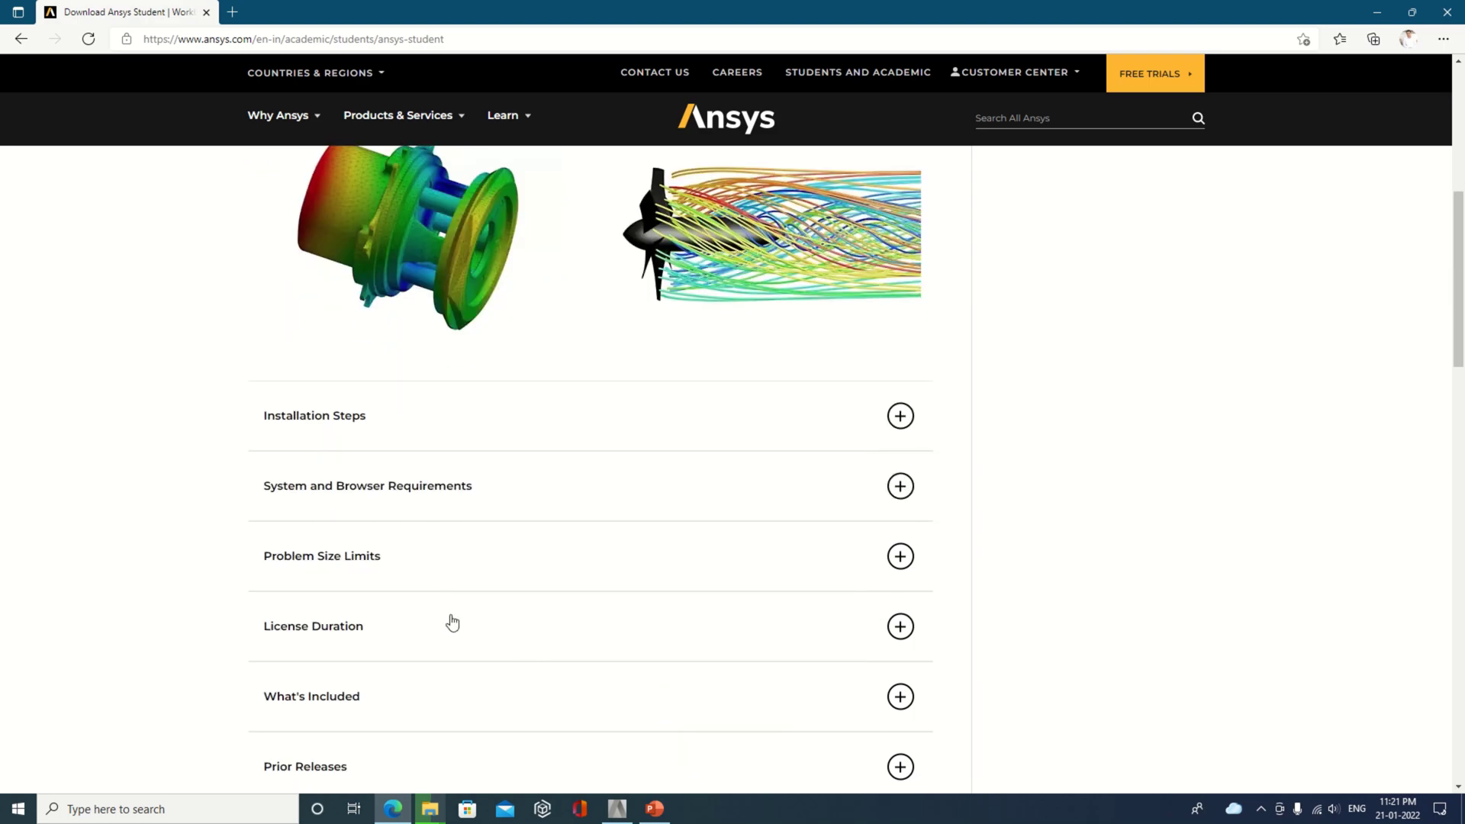
{"action": "left_click", "coordinate": [420, 563]}
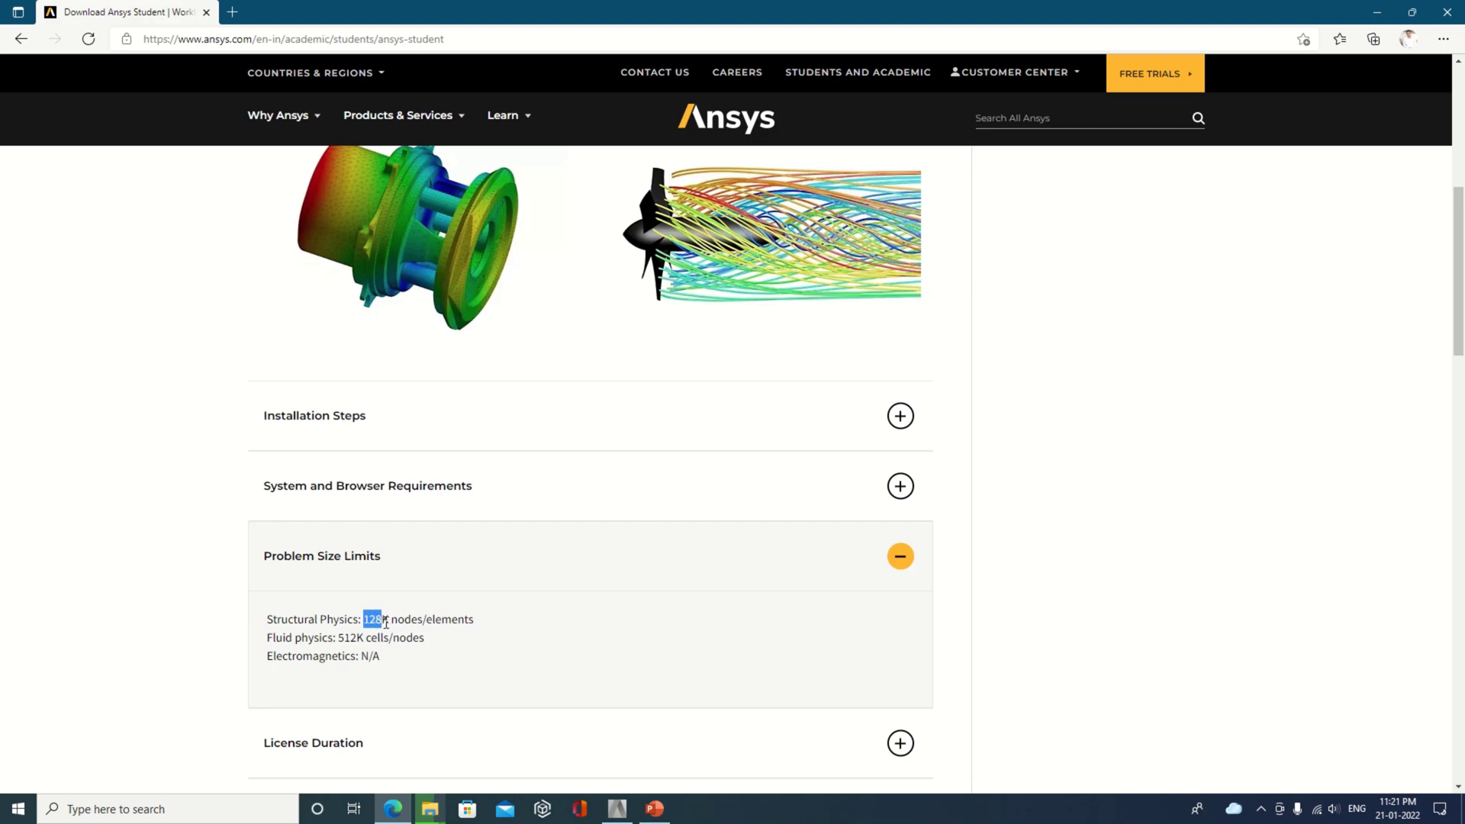
{"action": "left_click_drag", "start_coordinate": [389, 620], "coordinate": [390, 620]}
{"action": "left_click_drag", "start_coordinate": [273, 642], "coordinate": [432, 645]}
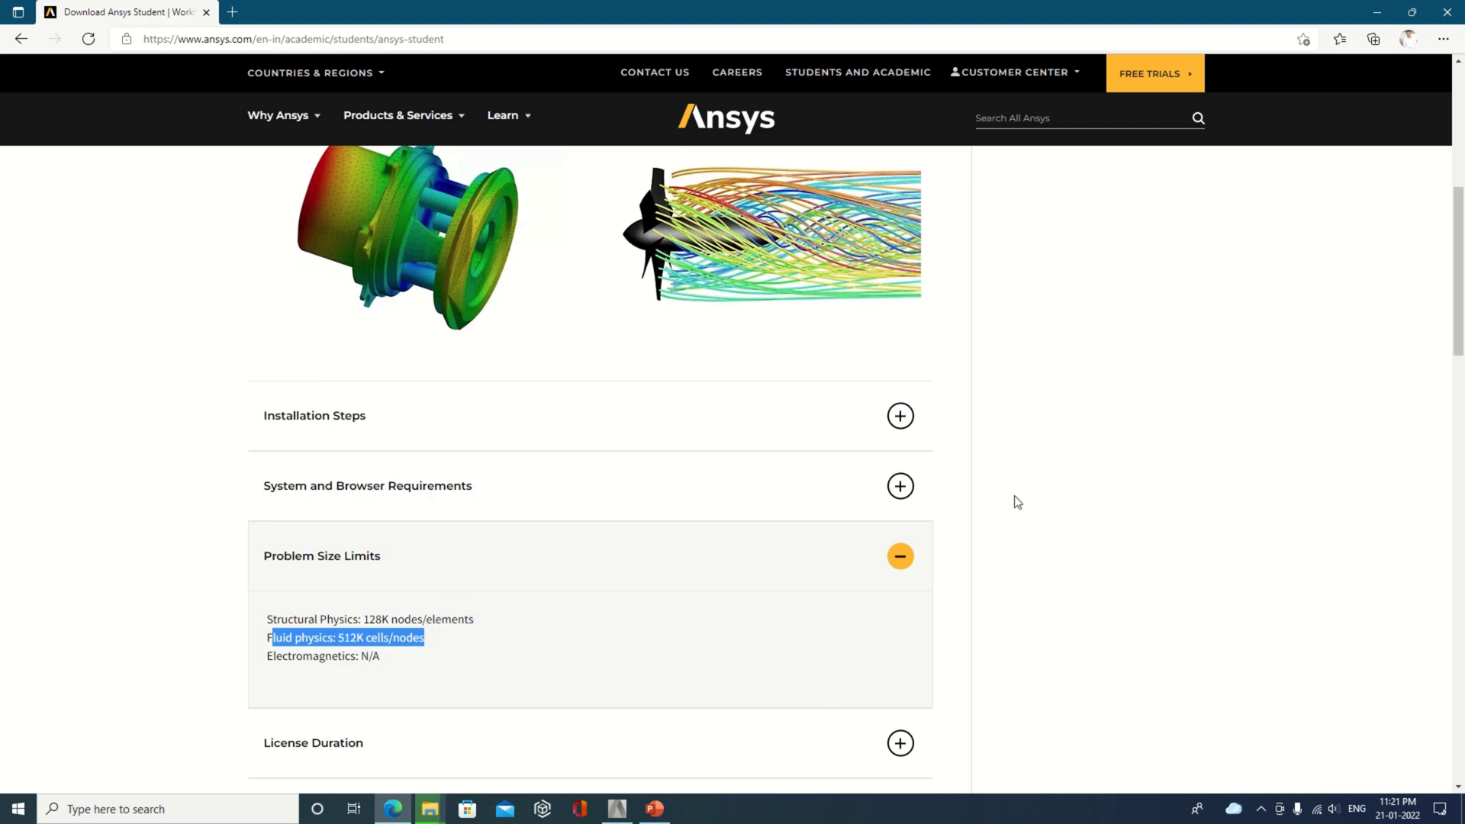
{"action": "scroll", "coordinate": [968, 521], "scroll_direction": "down", "scroll_amount": 3}
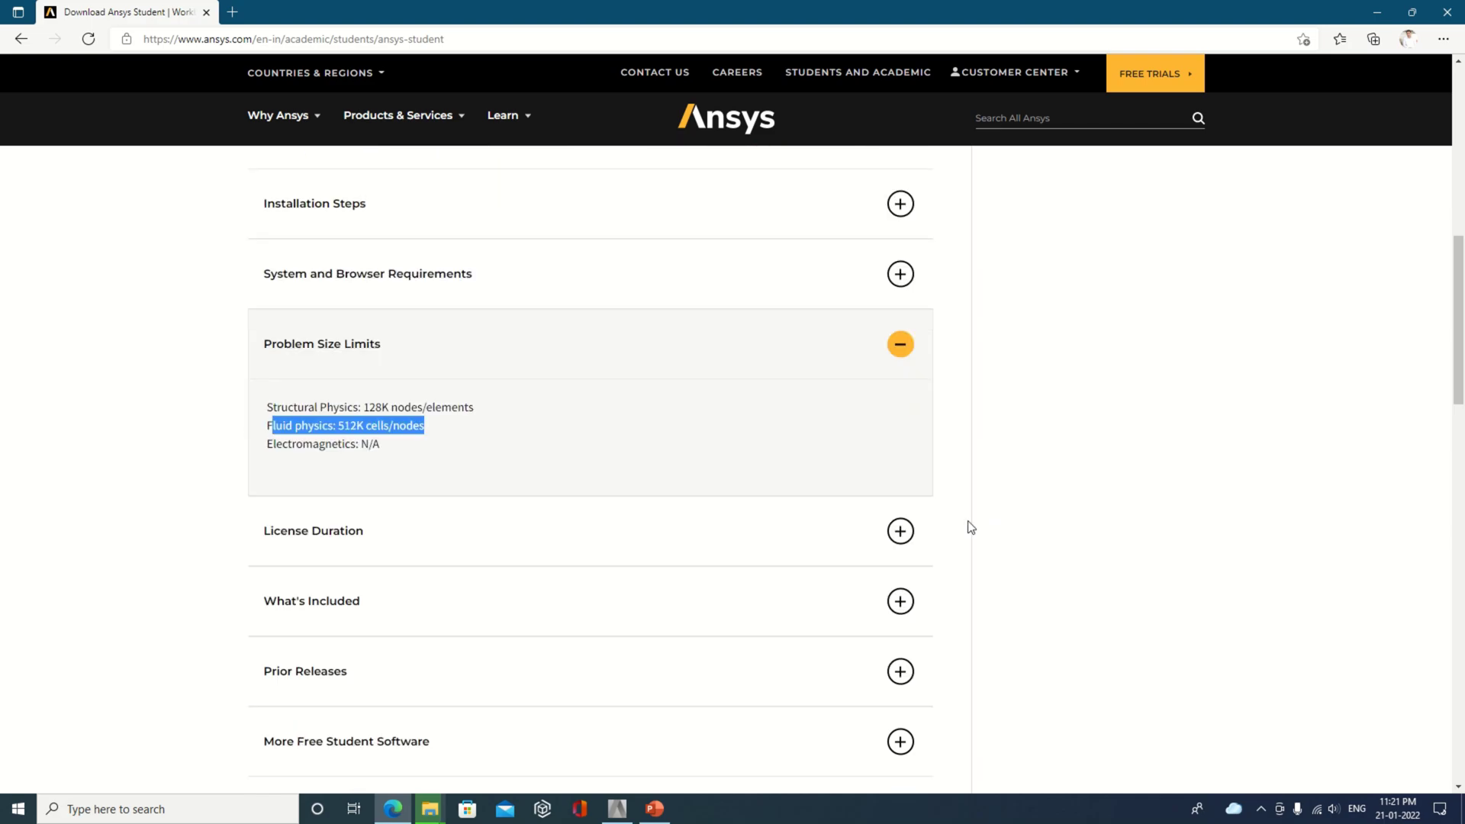
Step: Look through the Ansys Student page's sections and expand More Free Student Software and Installation Steps
{"action": "scroll", "coordinate": [556, 604], "scroll_direction": "down", "scroll_amount": 1}
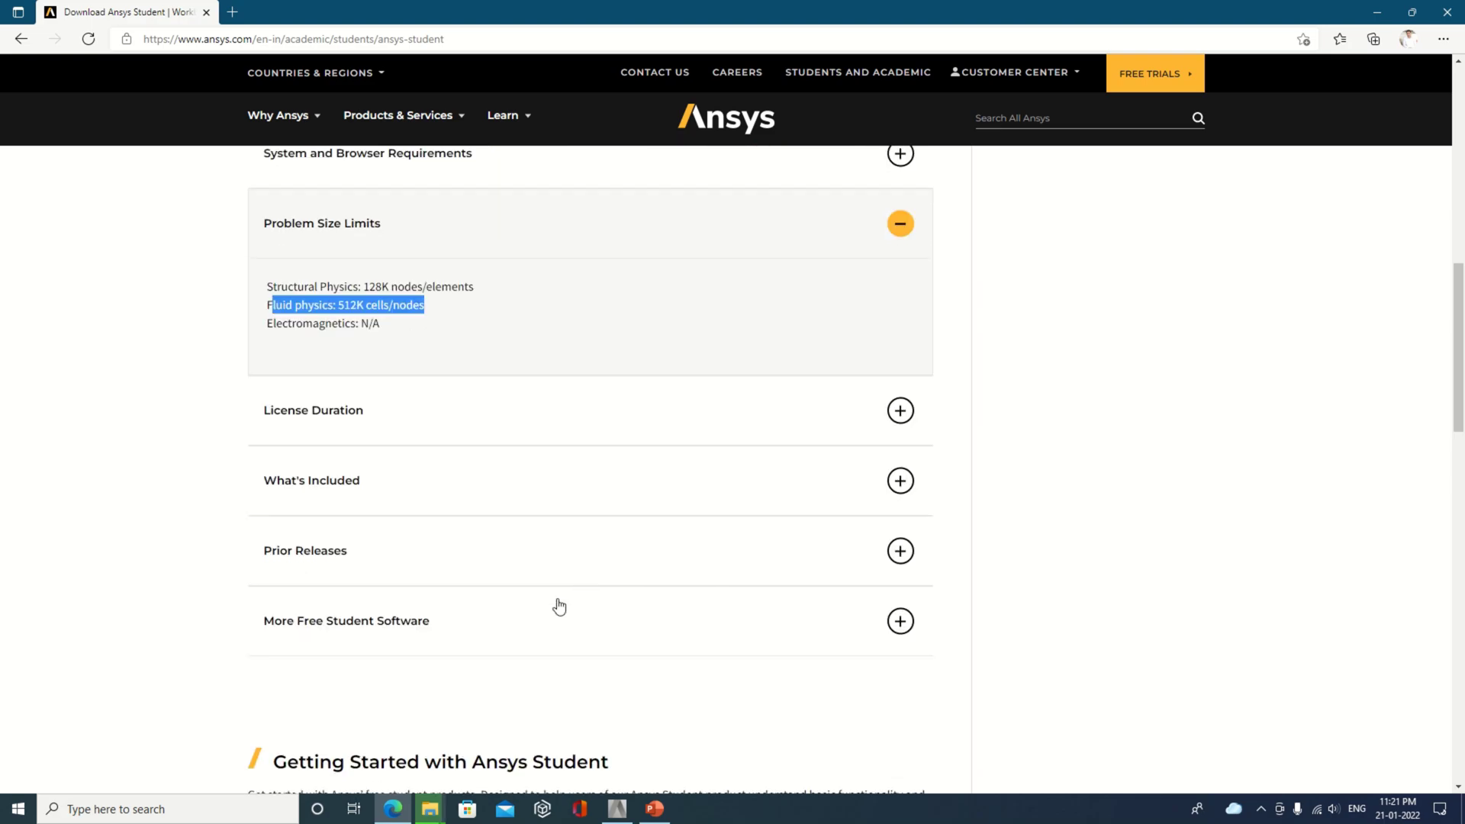
{"action": "scroll", "coordinate": [578, 549], "scroll_direction": "down", "scroll_amount": 1}
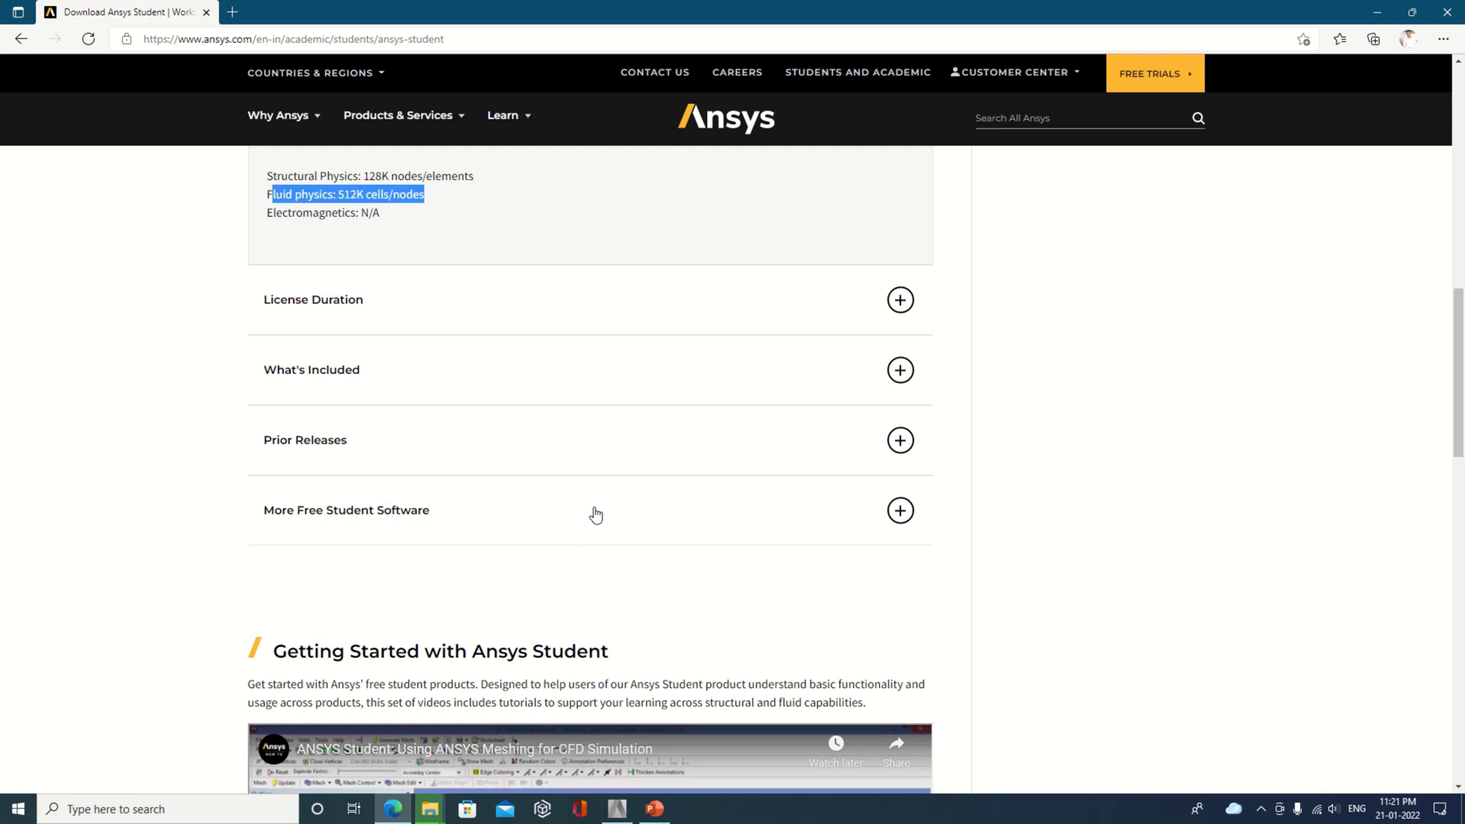
{"action": "left_click", "coordinate": [591, 513]}
{"action": "scroll", "coordinate": [597, 519], "scroll_direction": "up", "scroll_amount": 15}
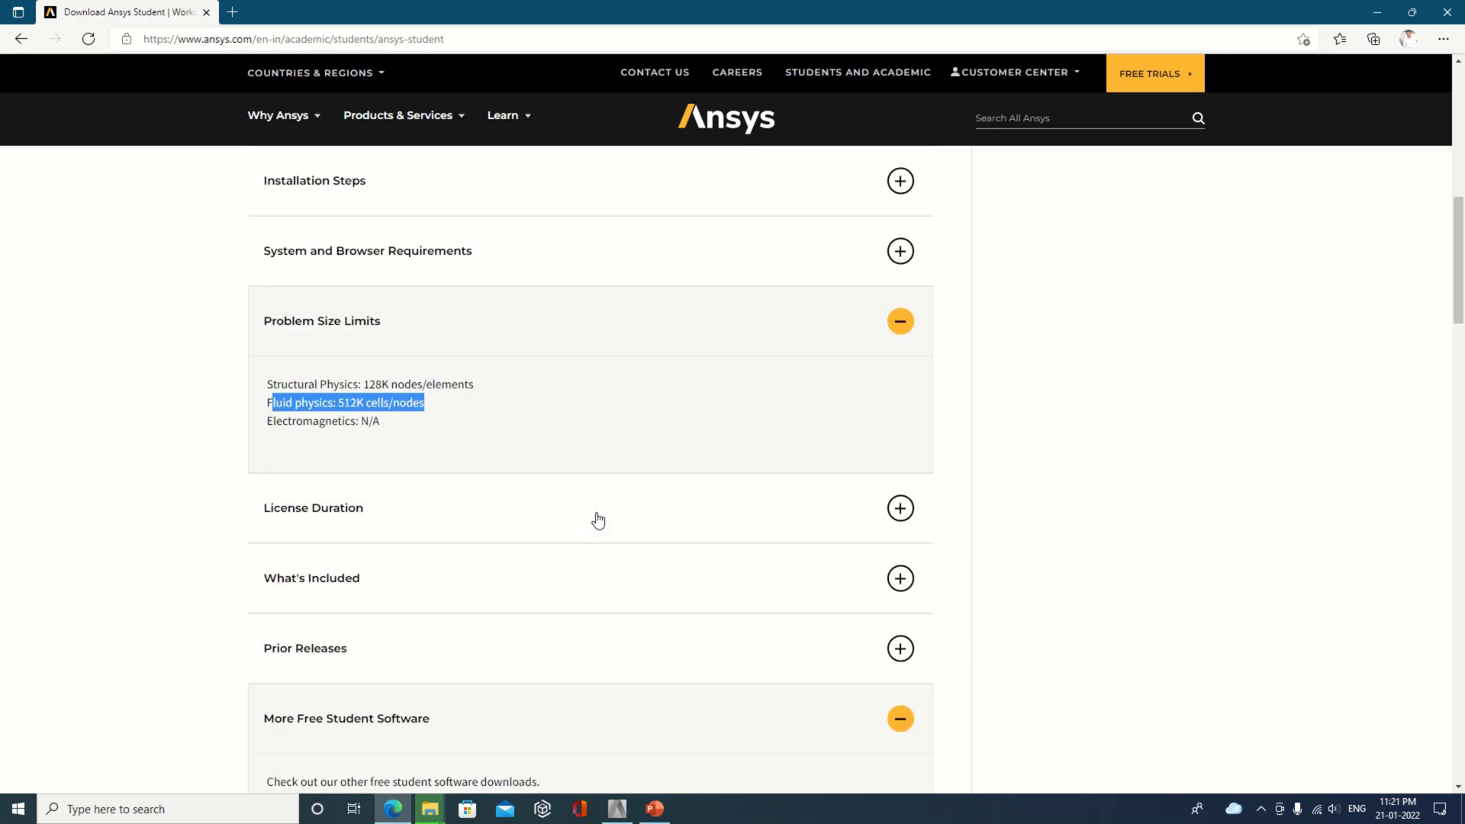
{"action": "scroll", "coordinate": [580, 544], "scroll_direction": "down", "scroll_amount": 7}
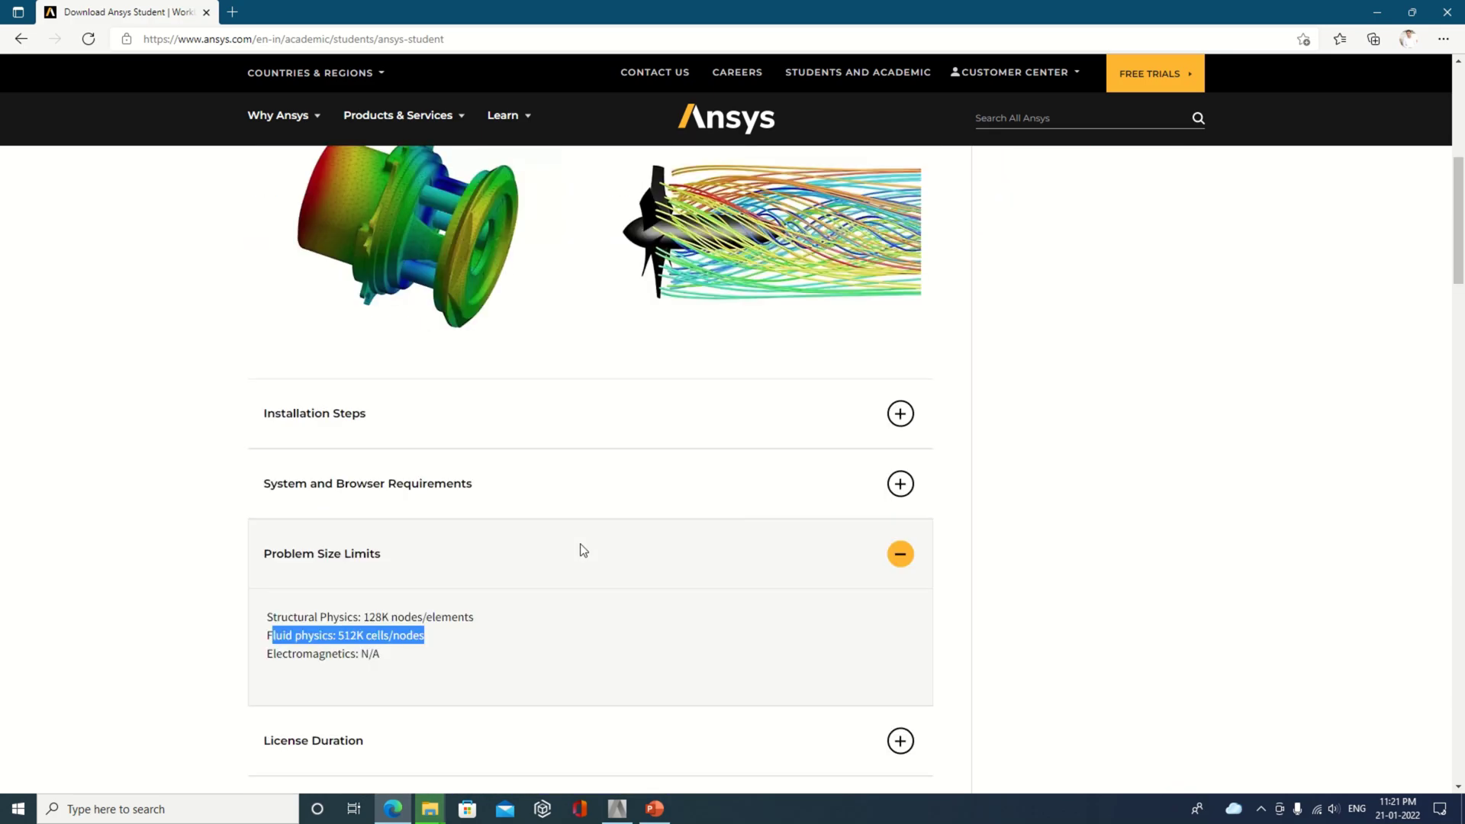
{"action": "left_click", "coordinate": [620, 320]}
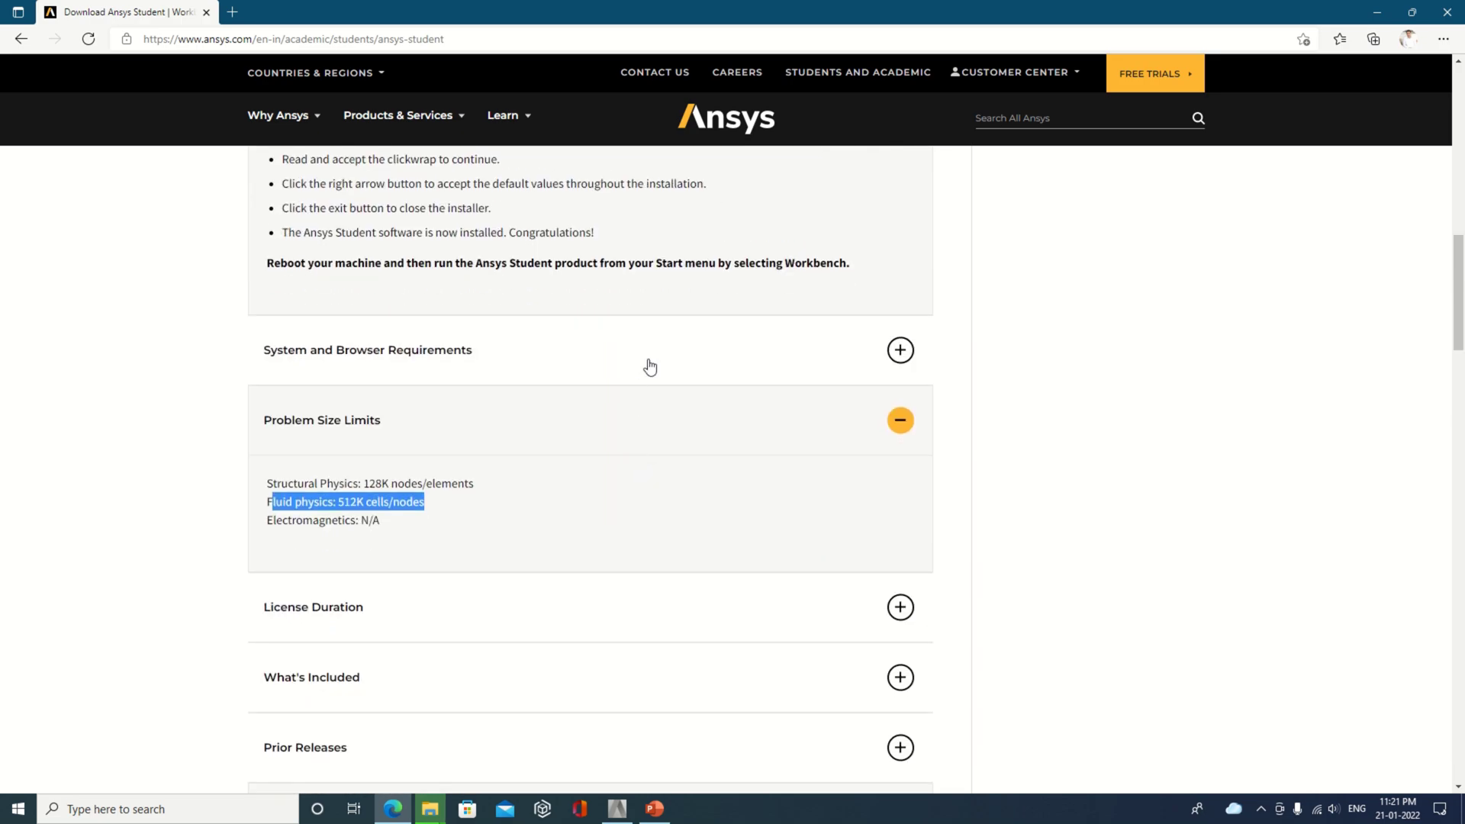
Step: Expand System and Browser Requirements, review the hardware requirements and HPC core support, and return to the start of the page
{"action": "left_click", "coordinate": [650, 367]}
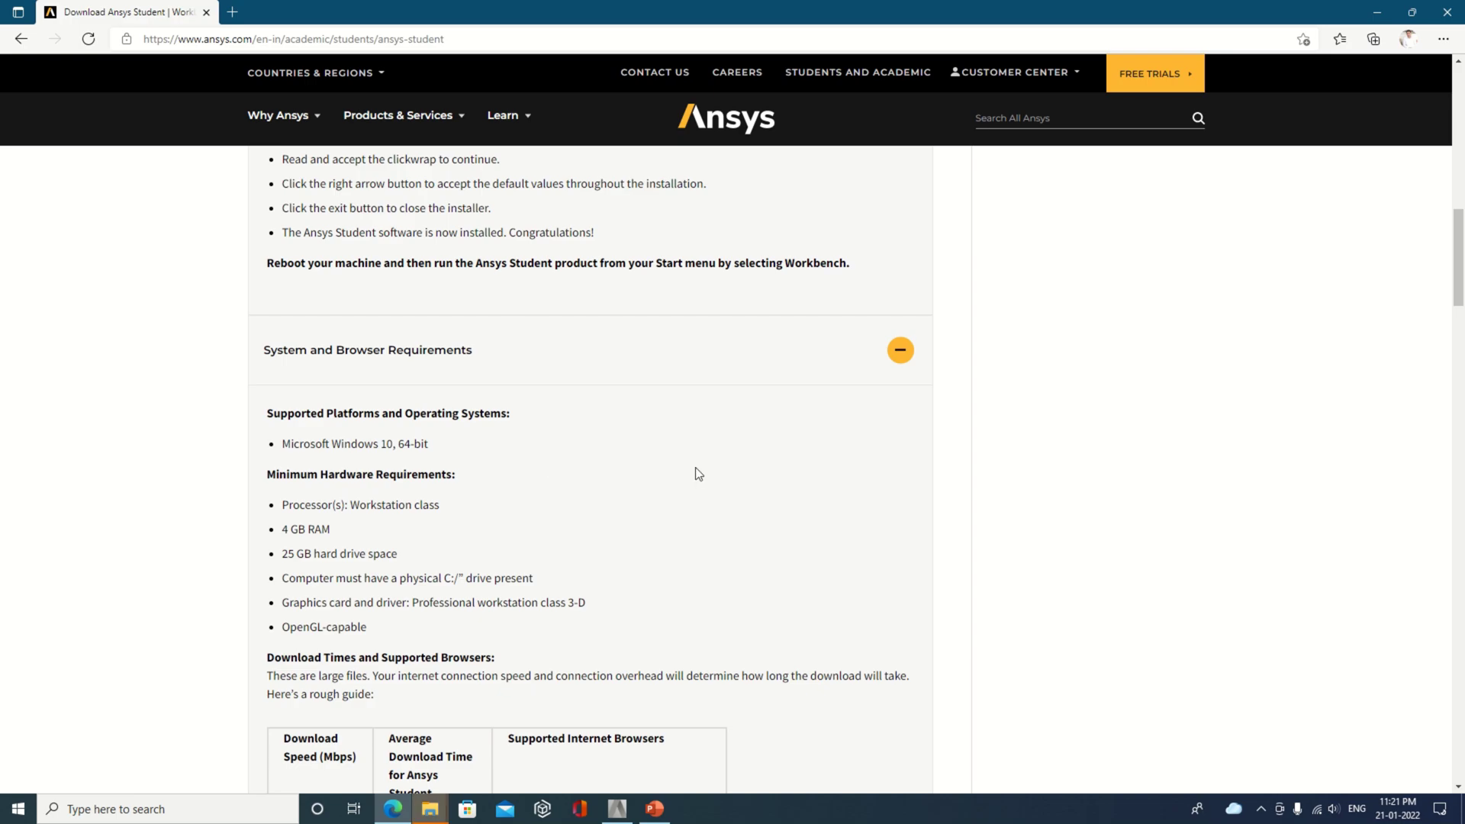
{"action": "scroll", "coordinate": [756, 493], "scroll_direction": "down", "scroll_amount": 1}
{"action": "scroll", "coordinate": [761, 497], "scroll_direction": "down", "scroll_amount": 5}
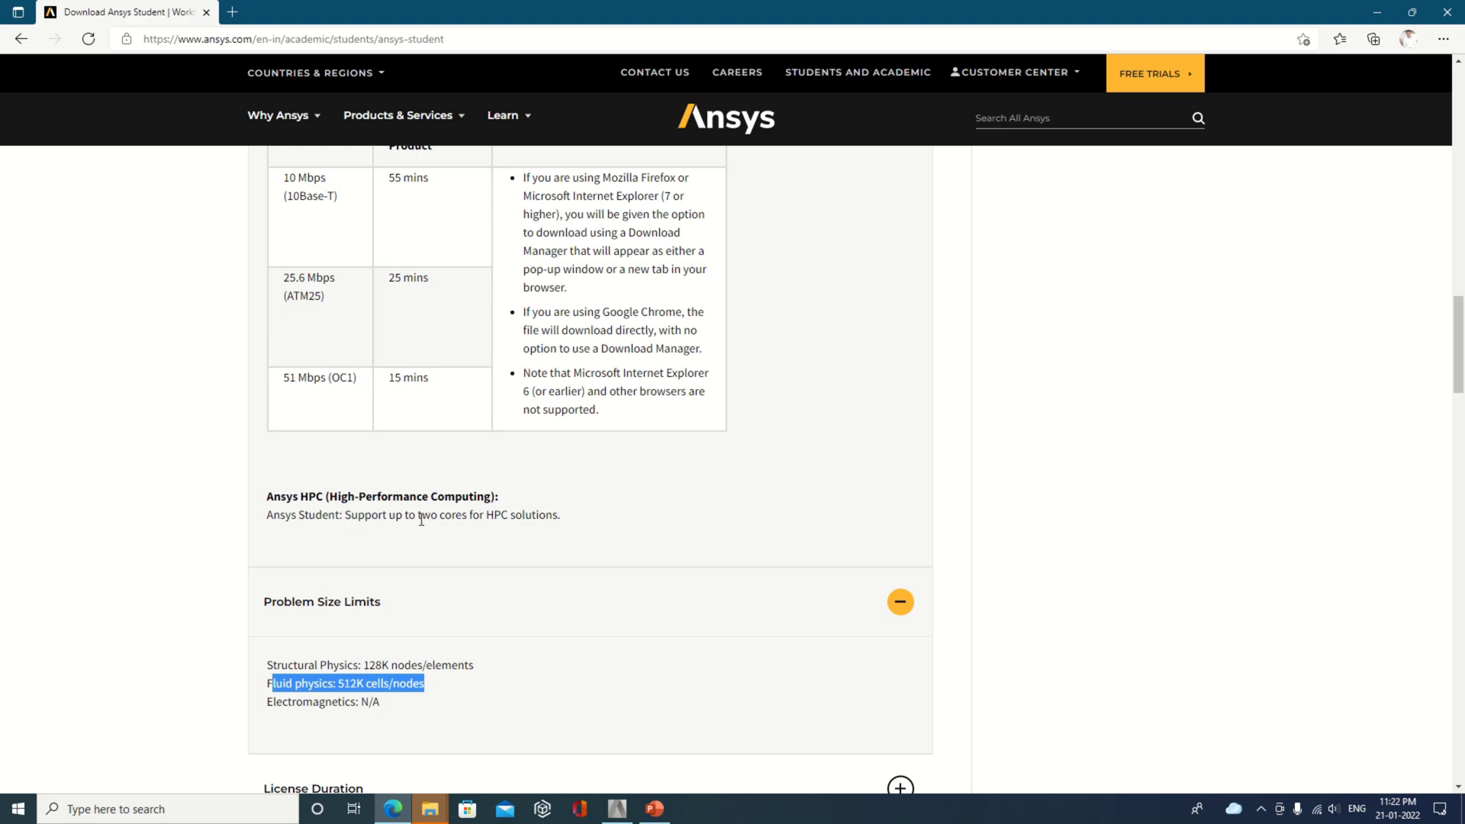
{"action": "left_click_drag", "start_coordinate": [269, 518], "coordinate": [341, 528]}
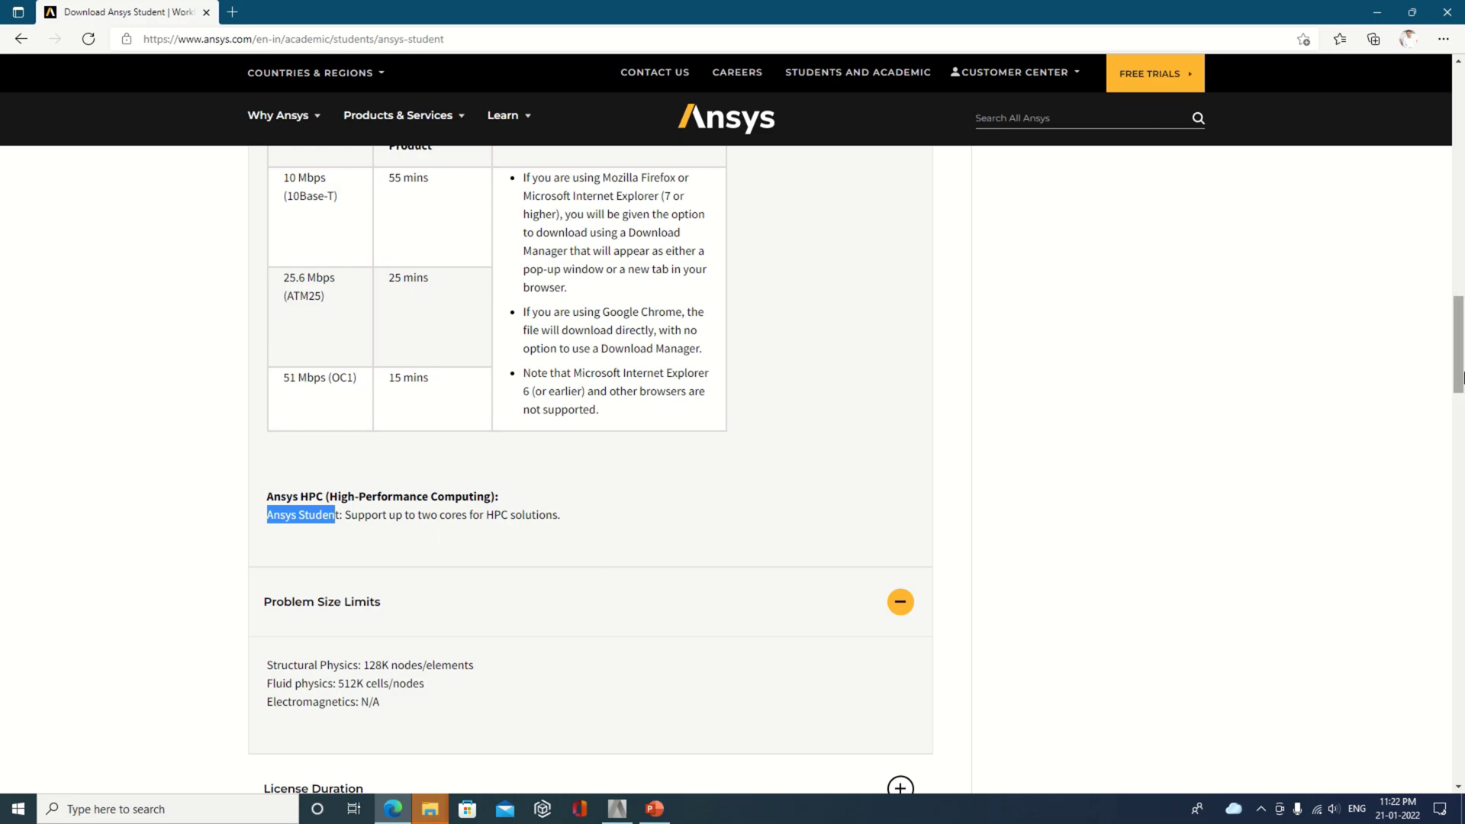
{"action": "scroll", "coordinate": [1460, 403], "scroll_direction": "down", "scroll_amount": 3}
{"action": "scroll", "coordinate": [1461, 402], "scroll_direction": "down", "scroll_amount": 2}
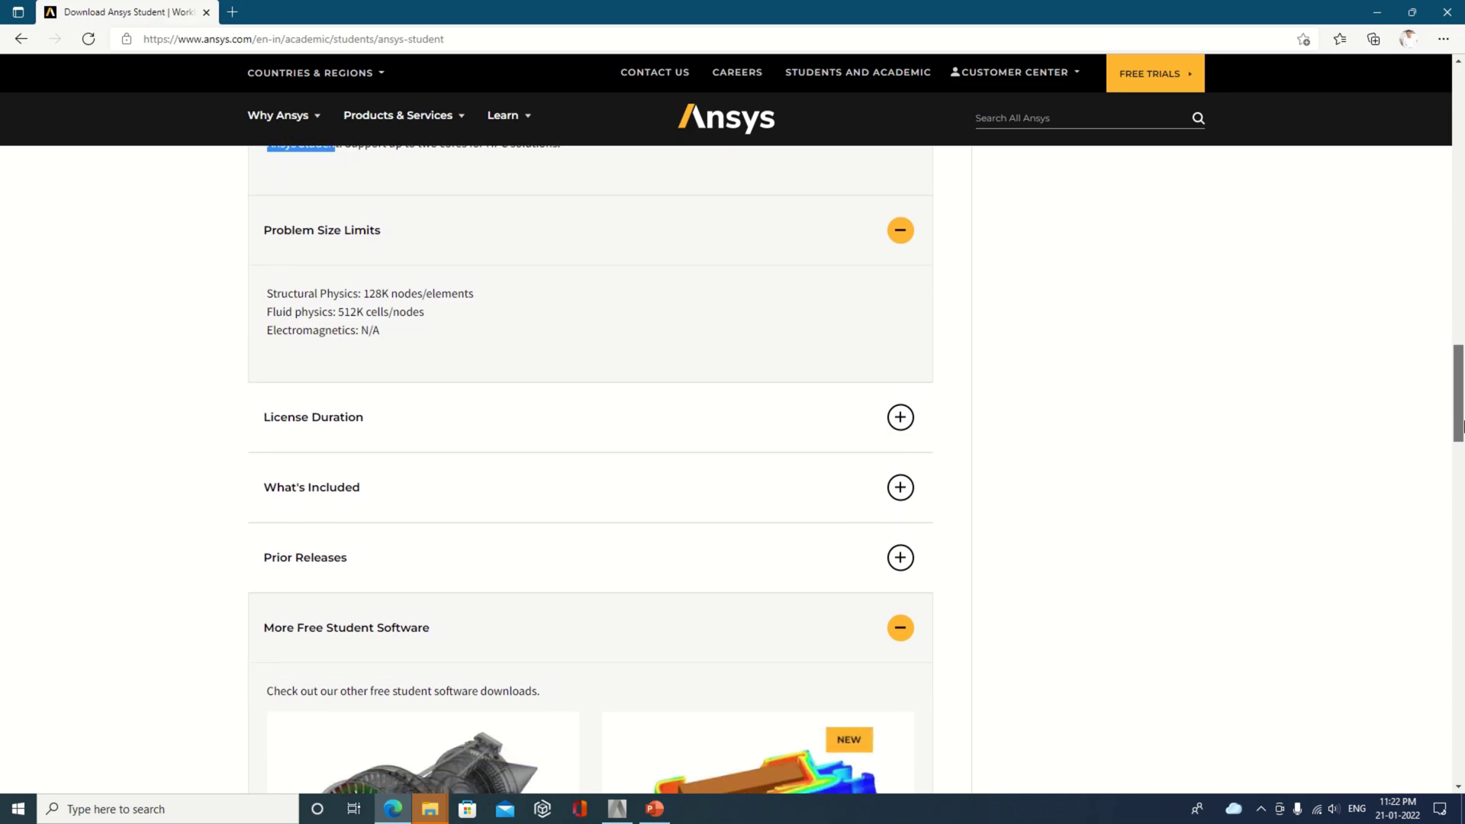
{"action": "left_click_drag", "start_coordinate": [1462, 406], "coordinate": [1462, 129]}
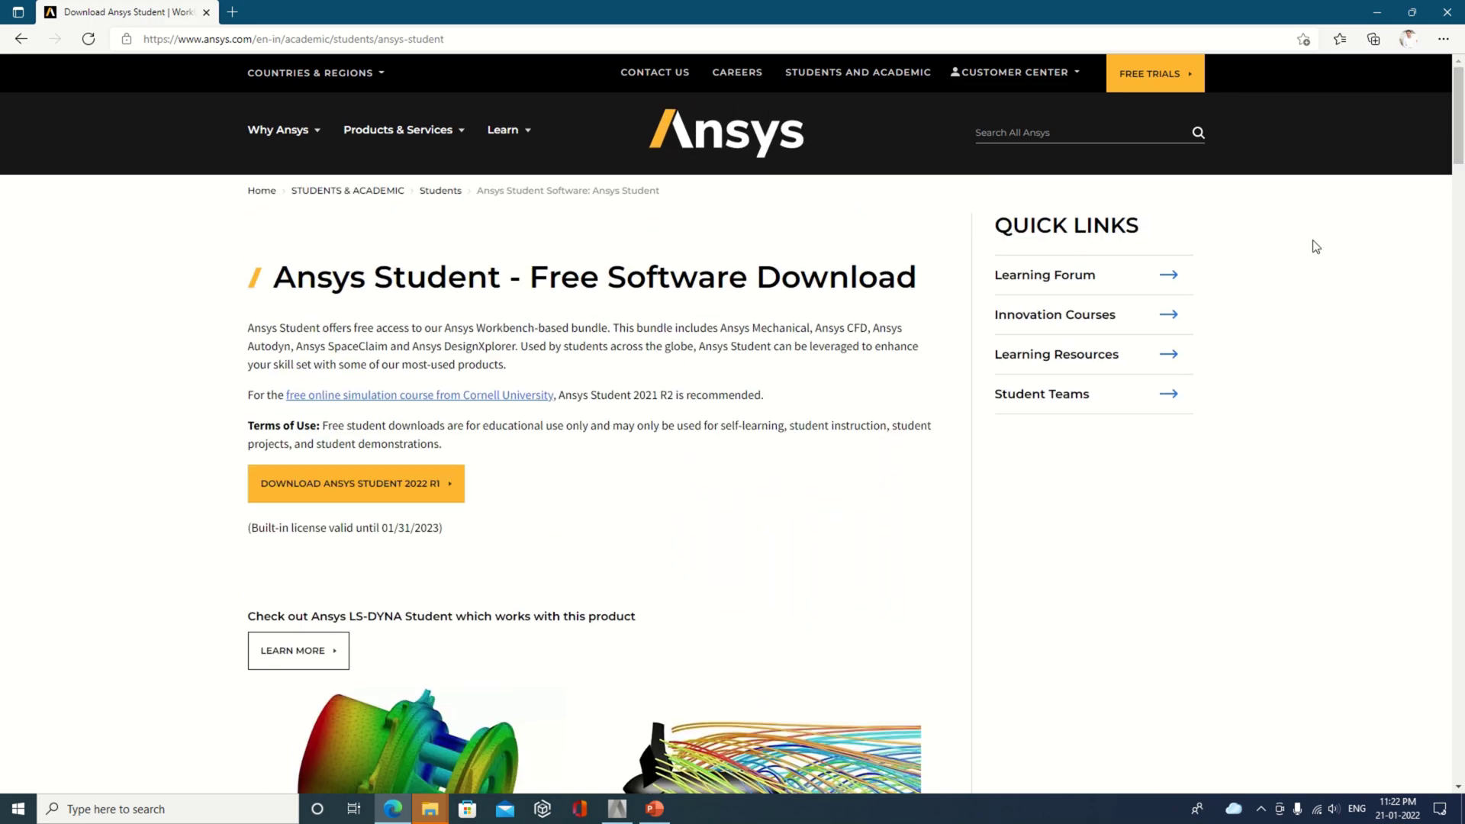
Step: Switch to File Explorer, open the extracted ANSYSACADEMICSTUDENT_2022R1_WINX64 folder in Downloads and locate the setup application
{"action": "left_click", "coordinate": [430, 809]}
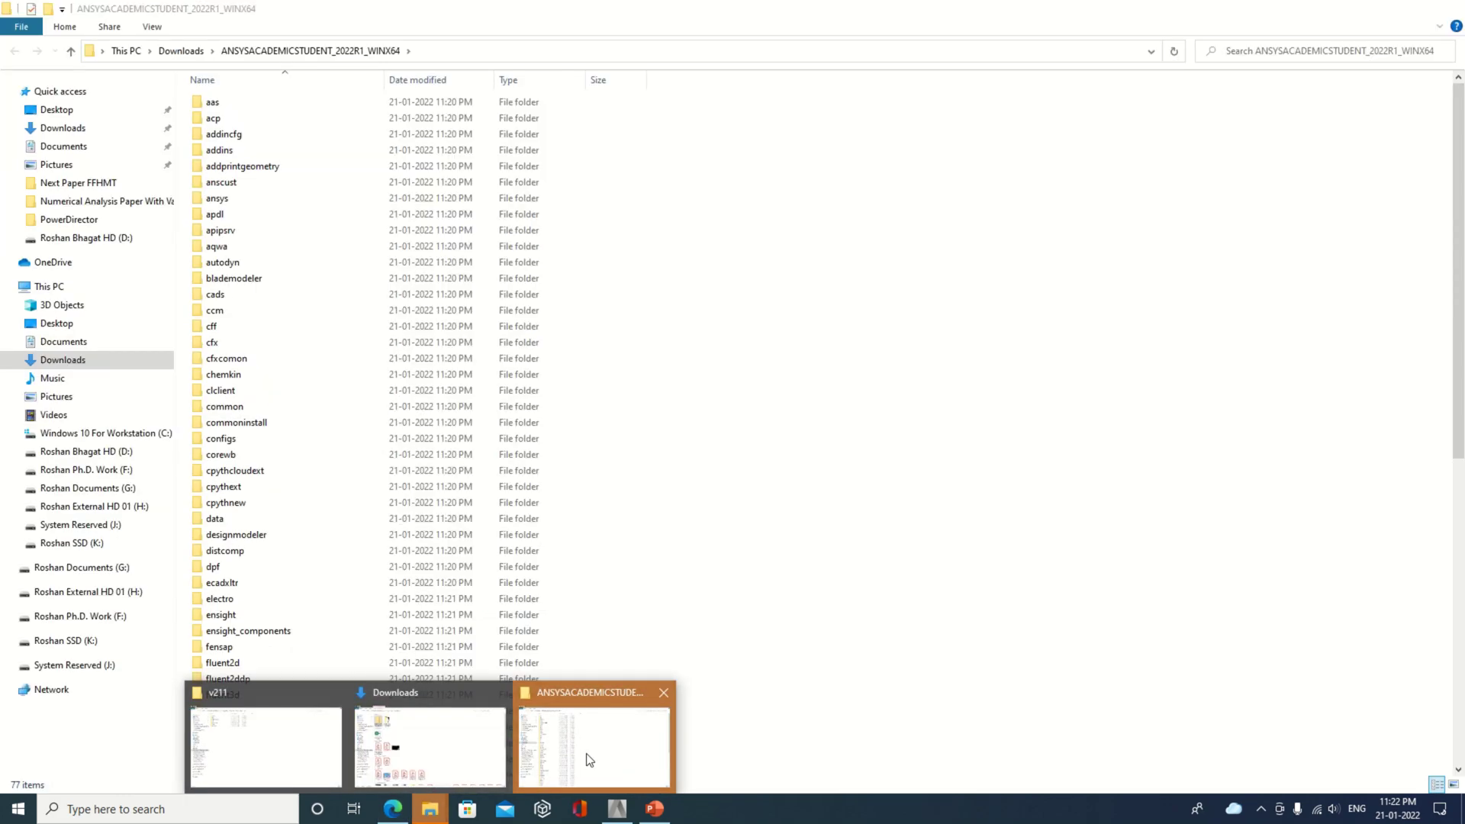
{"action": "left_click", "coordinate": [593, 743]}
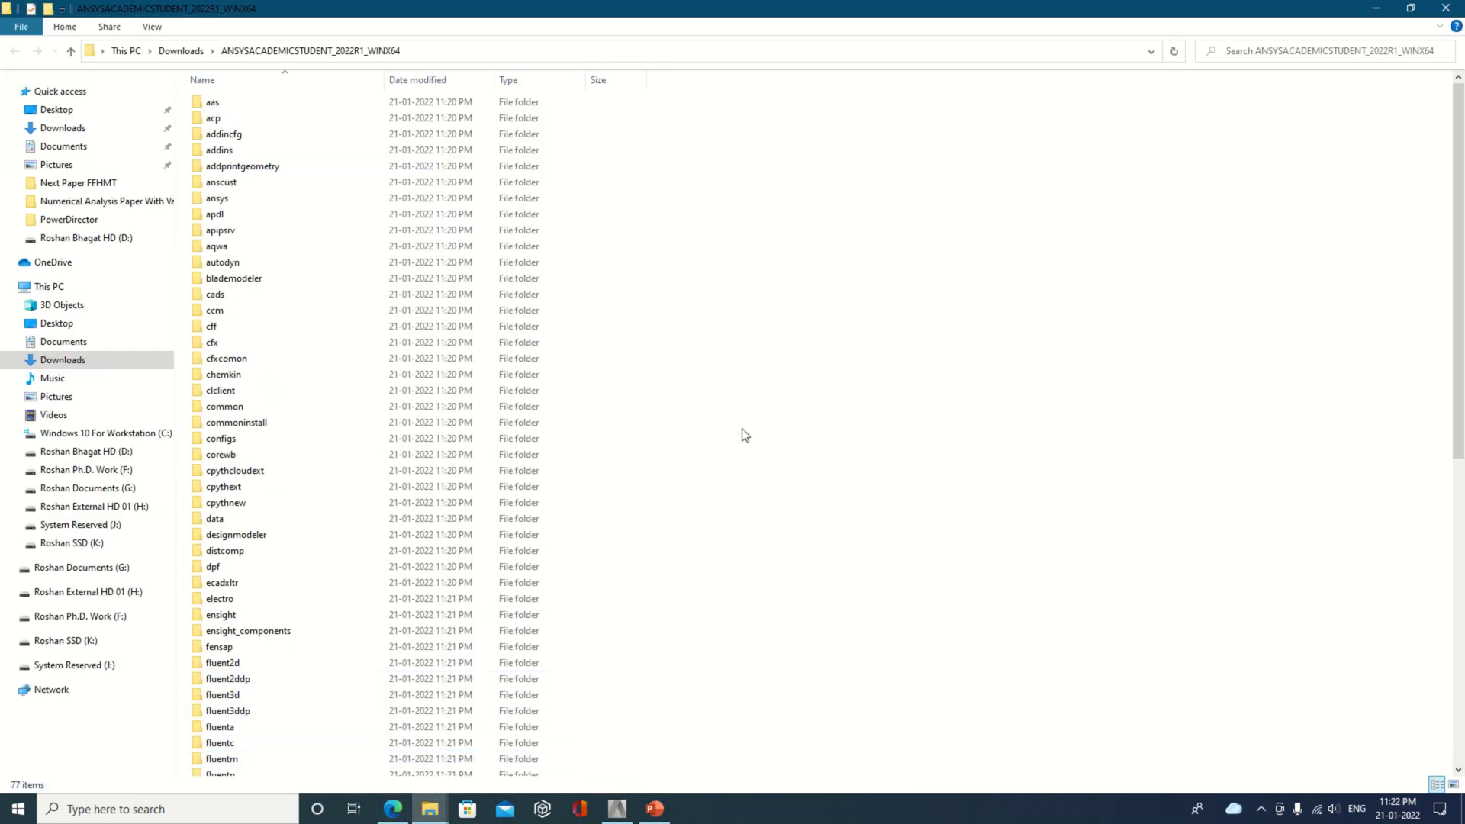
{"action": "left_click", "coordinate": [70, 50]}
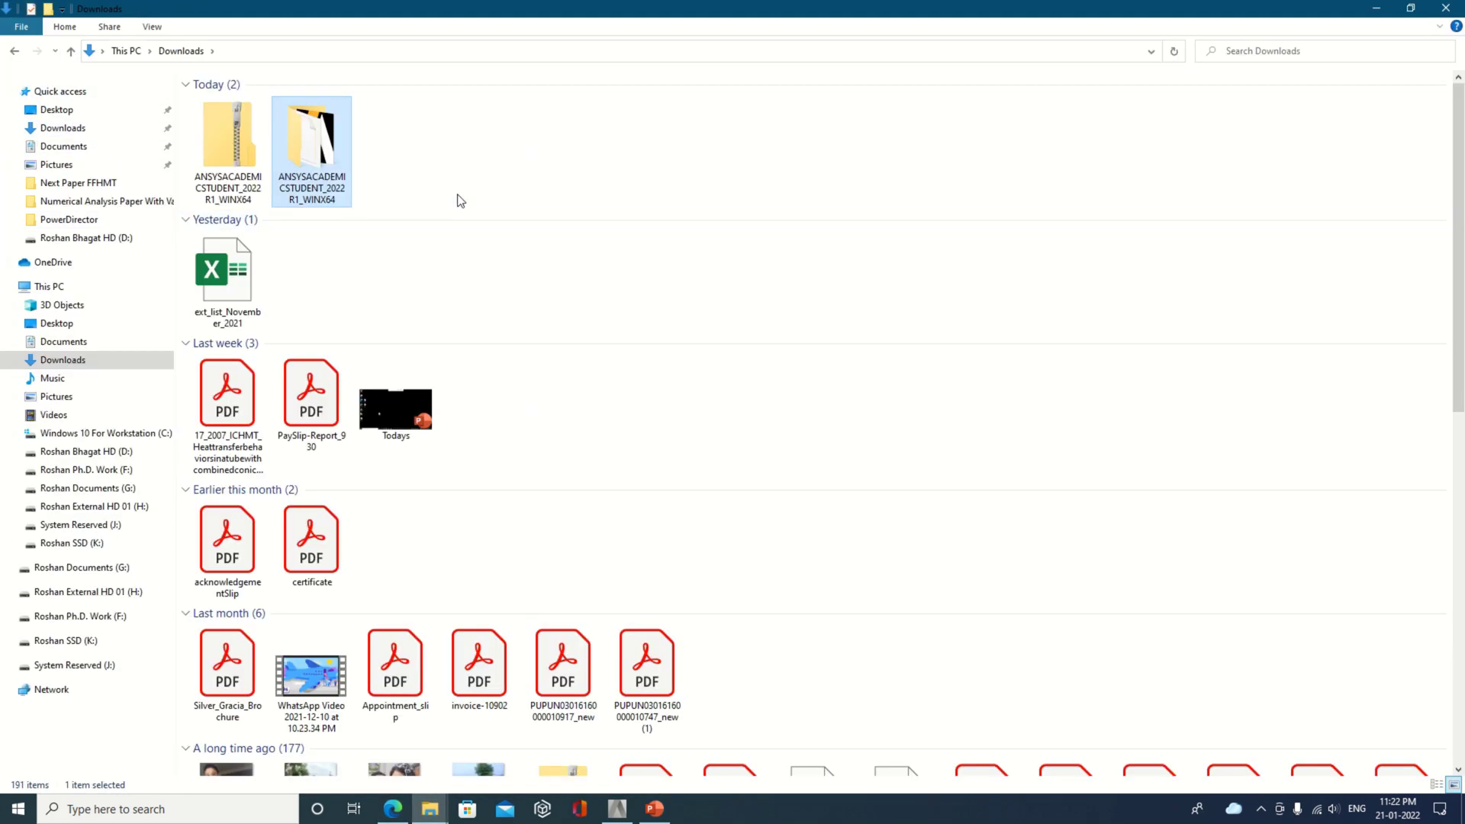
{"action": "double_click", "coordinate": [330, 147]}
{"action": "left_click_drag", "start_coordinate": [1459, 225], "coordinate": [1462, 523]}
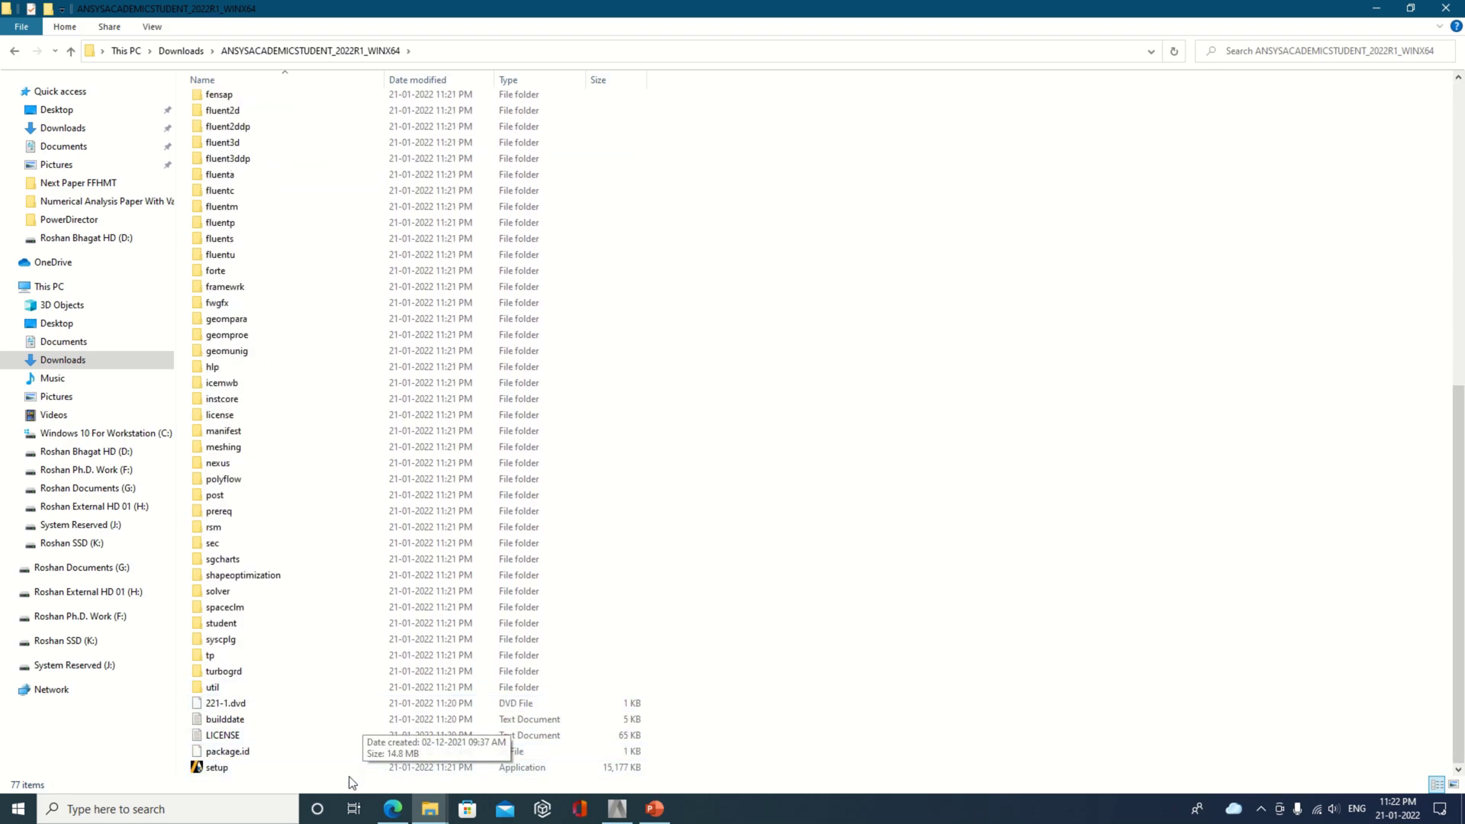
Step: Try to run the setup application as administrator
{"action": "right_click", "coordinate": [241, 769]}
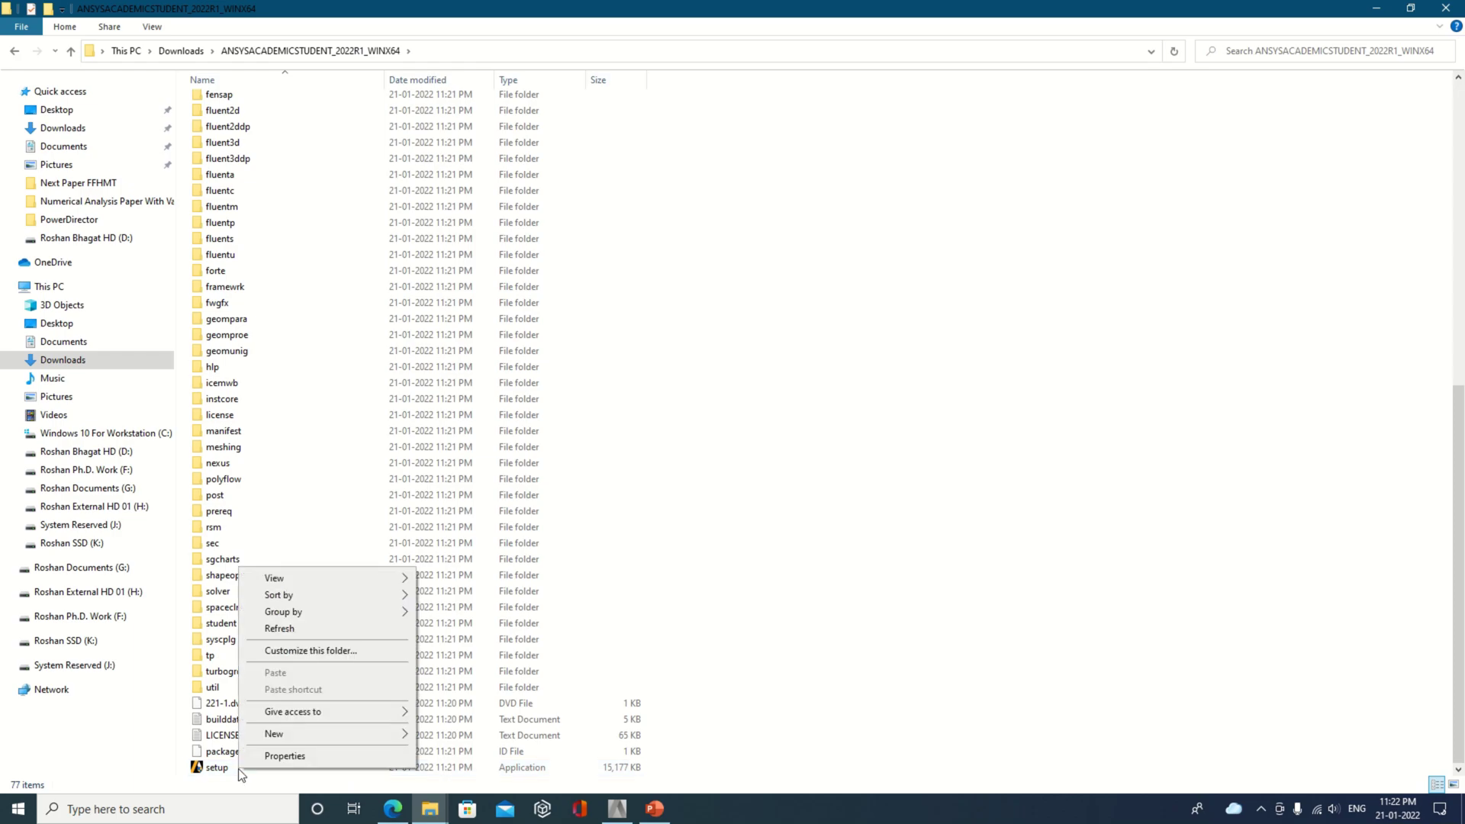
{"action": "left_click", "coordinate": [197, 769]}
{"action": "right_click", "coordinate": [197, 769]}
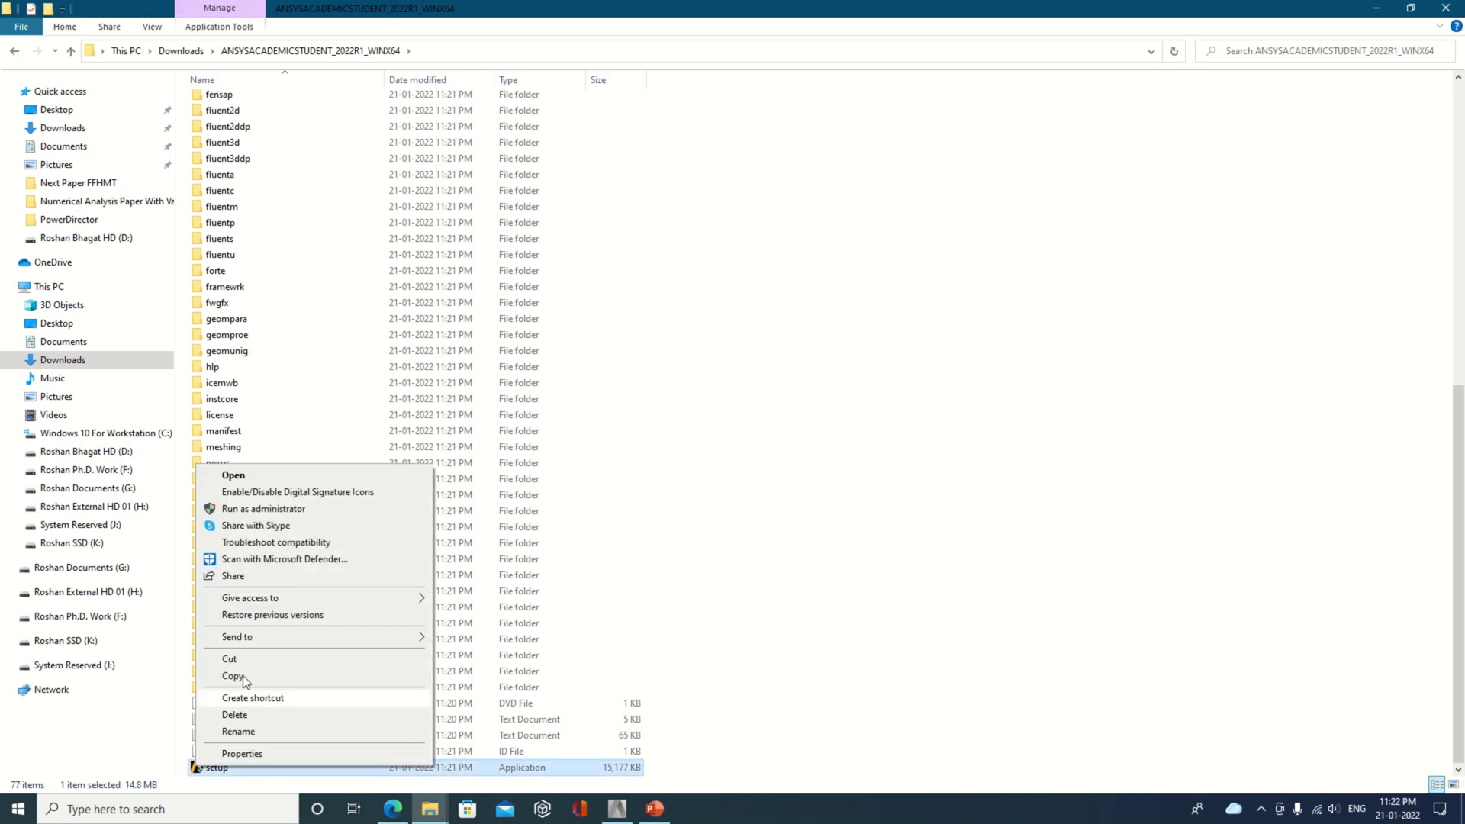
{"action": "left_click", "coordinate": [309, 509]}
Step: Switch to Edge and close the Ansys Student page, returning to the extracted installer folder
{"action": "left_click", "coordinate": [392, 812]}
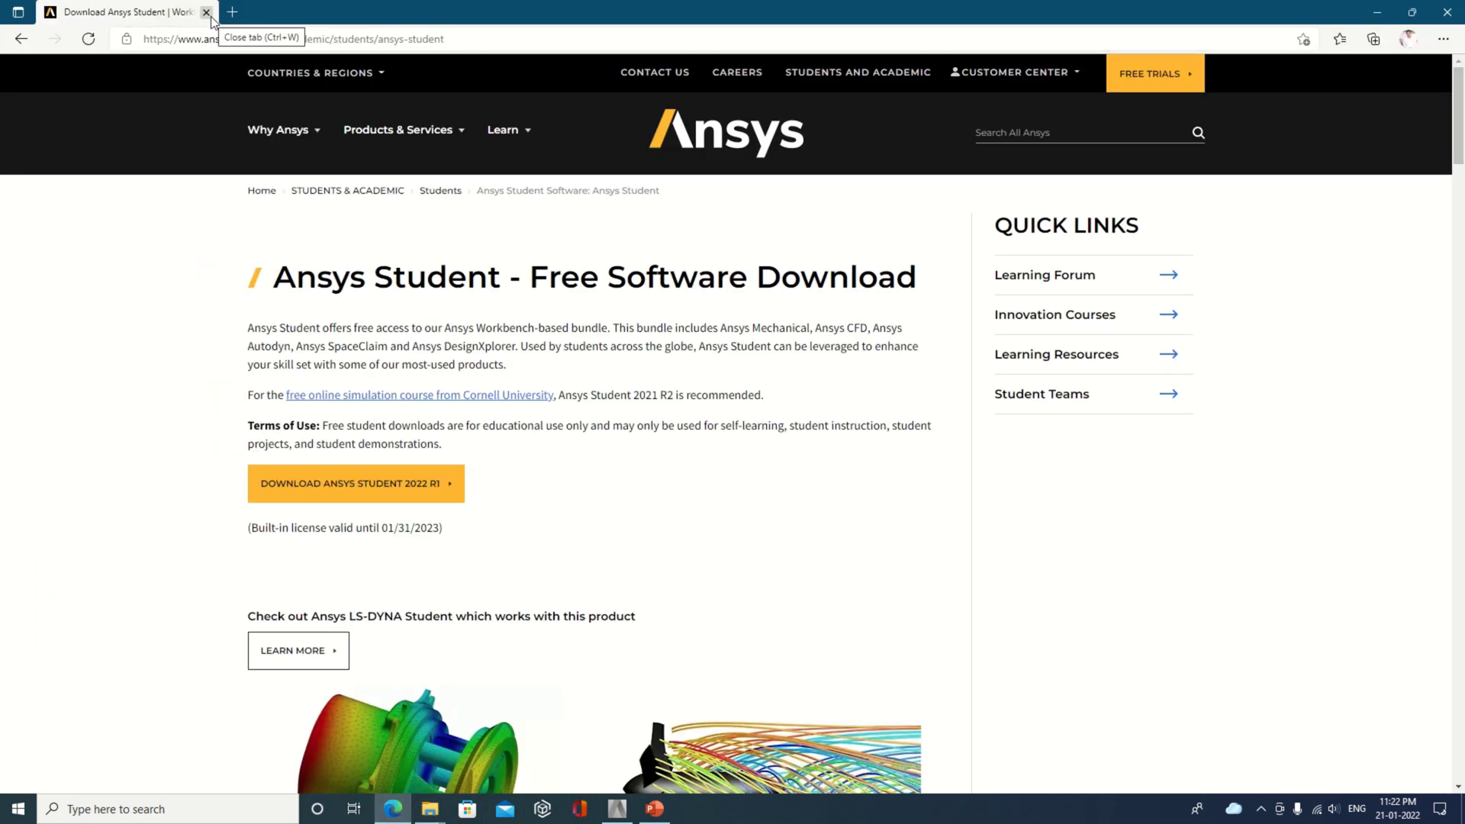
{"action": "mouse_move", "coordinate": [663, 4]}
{"action": "left_click", "coordinate": [627, 31]}
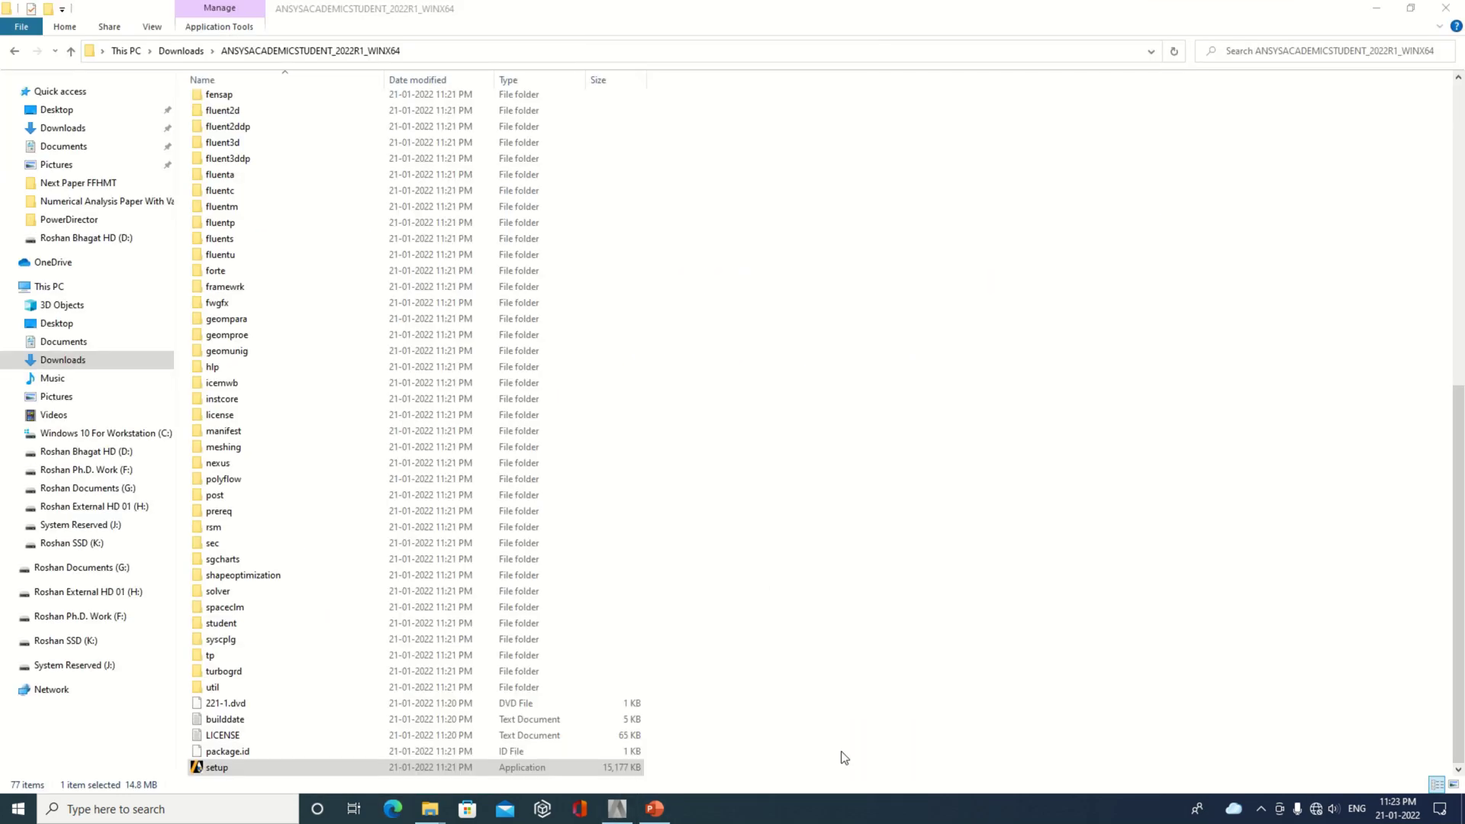
Step: Run the setup application as administrator, allow it at the SmartScreen warning and bring up the pending permission prompt
{"action": "right_click", "coordinate": [611, 771]}
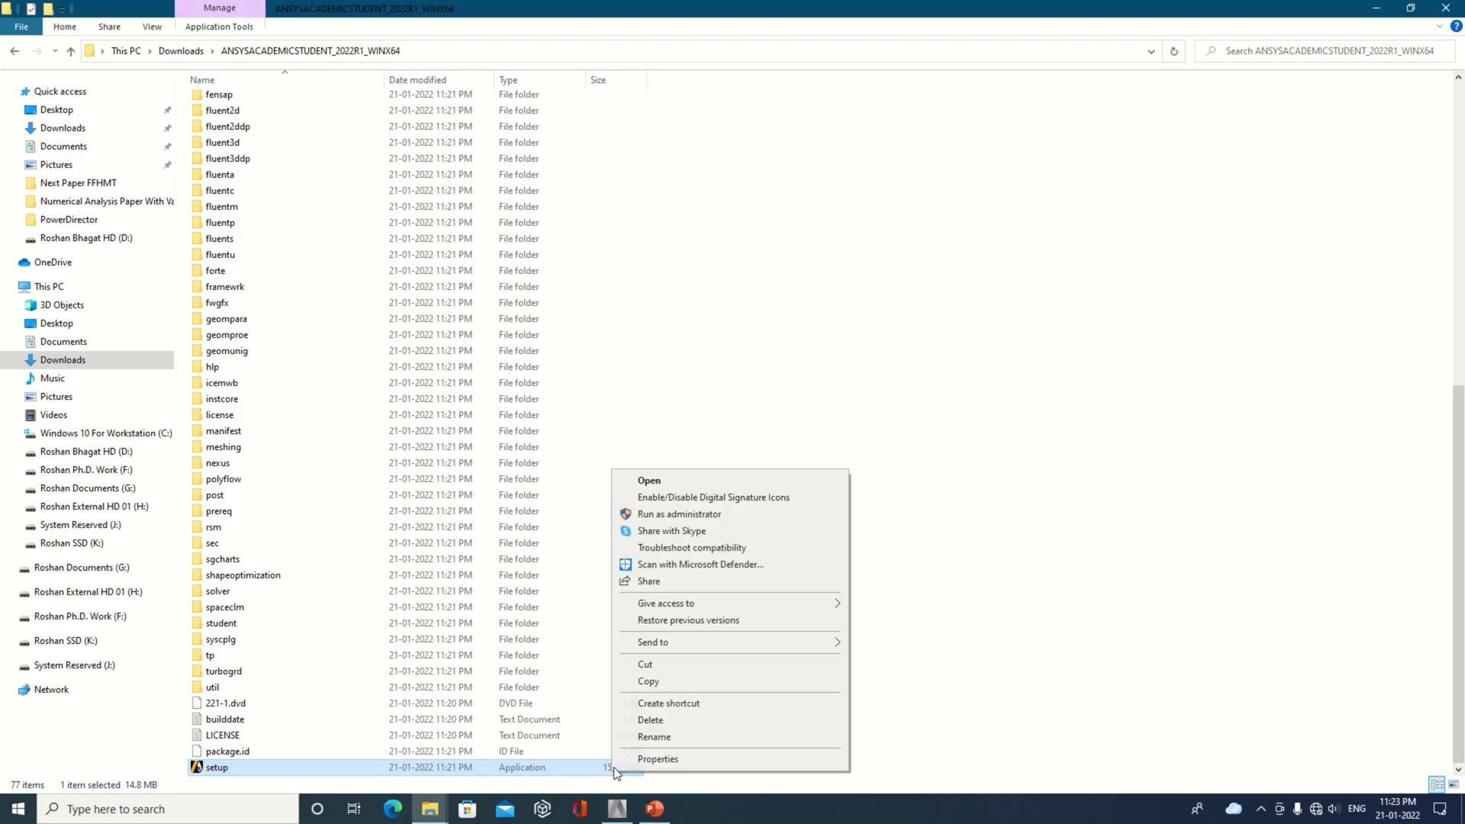
{"action": "left_click", "coordinate": [697, 516]}
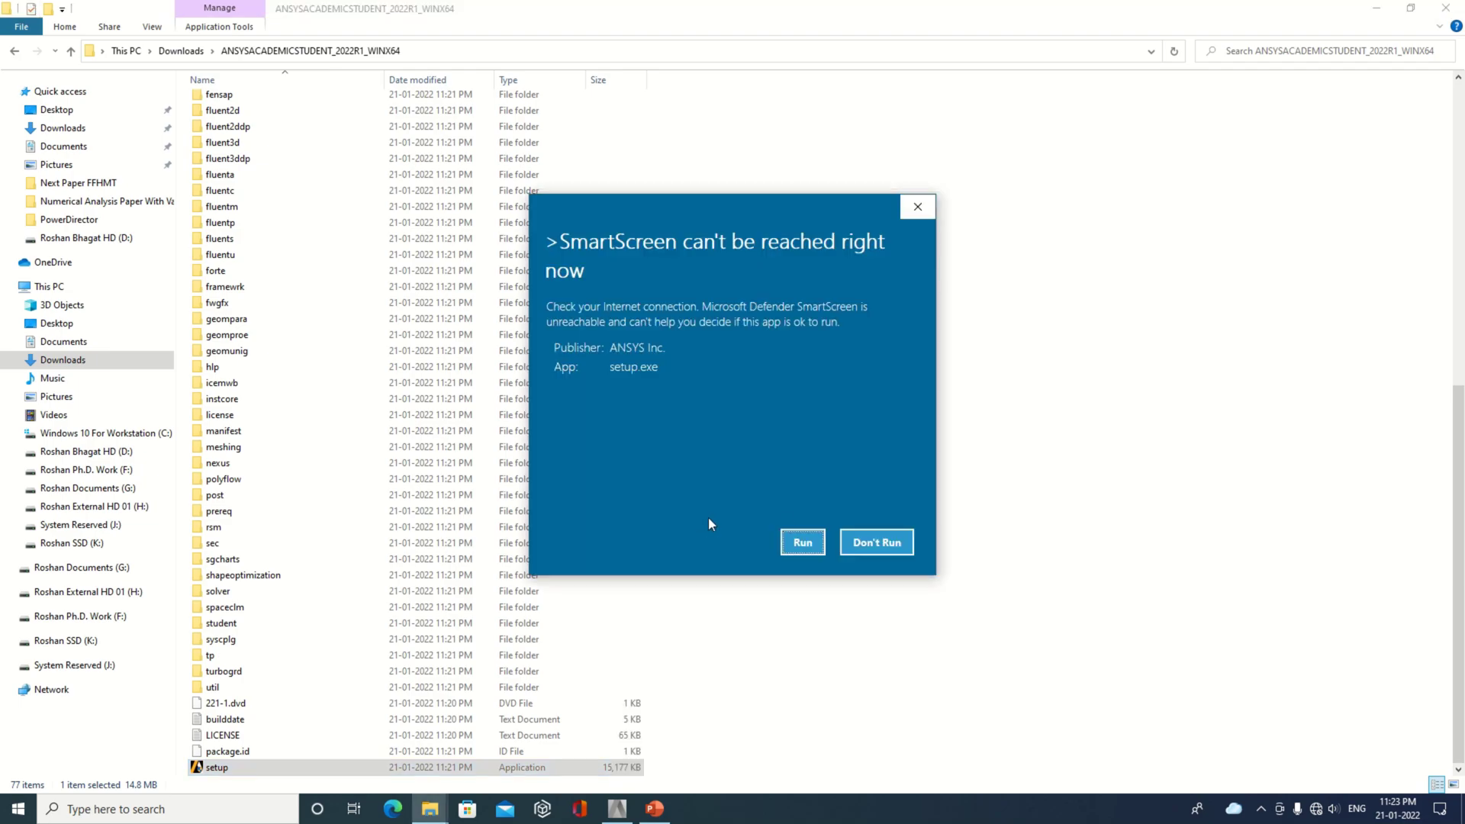
{"action": "left_click", "coordinate": [812, 543]}
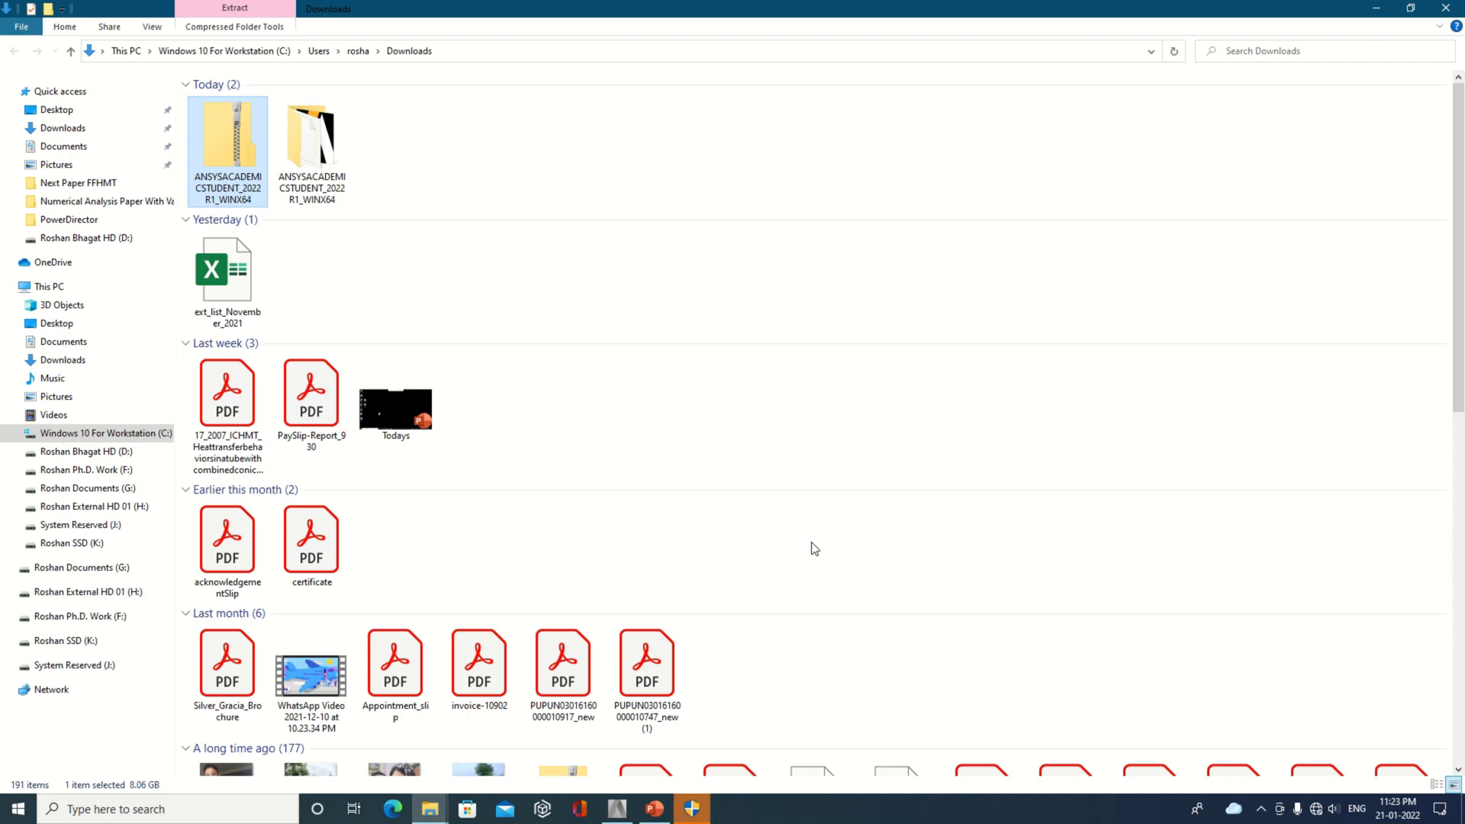
{"action": "left_click", "coordinate": [700, 814]}
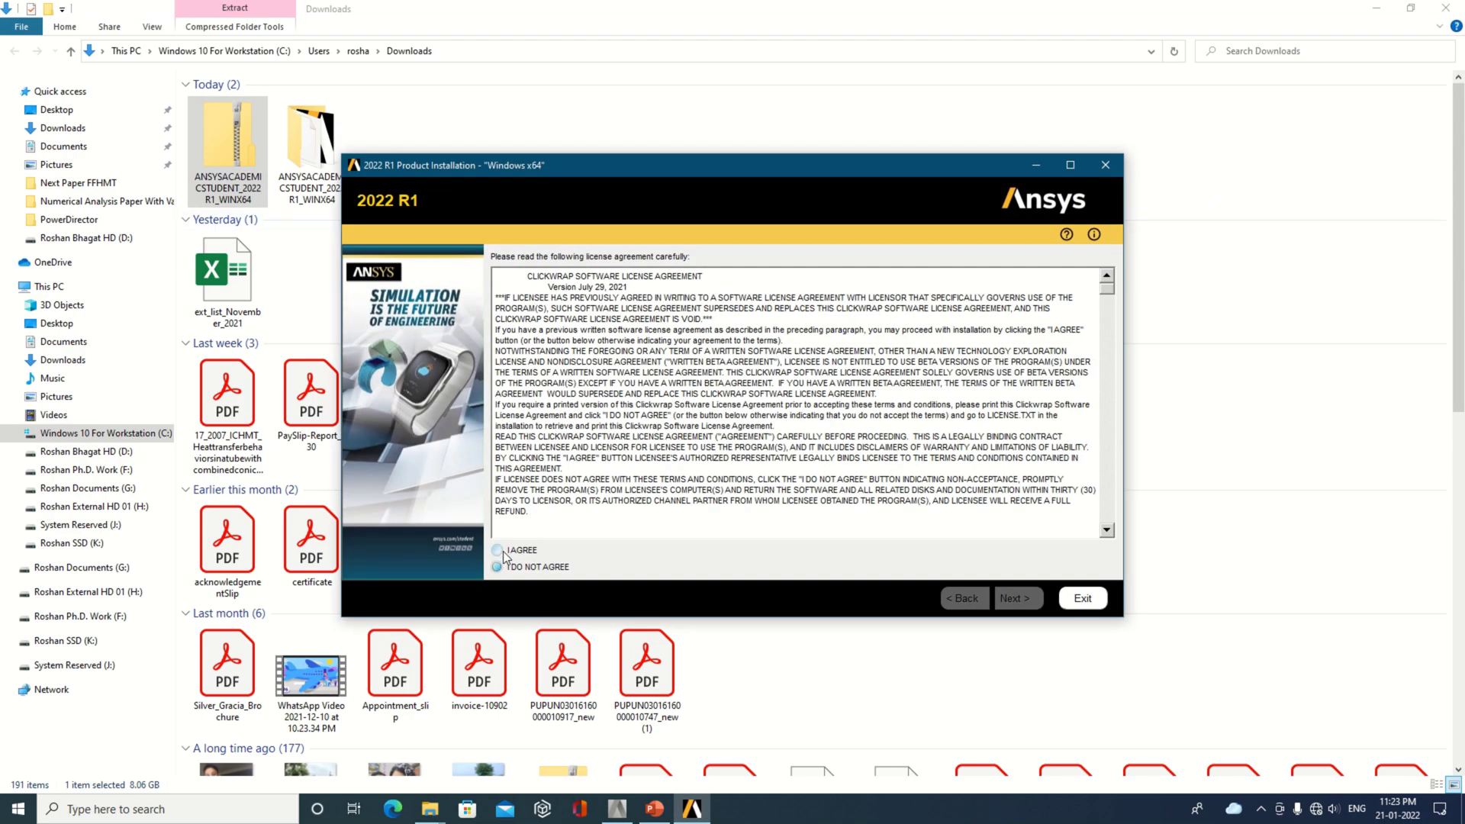
Step: Accept the license agreement and start installing with the default directory C:\Program Files\ANSYS Inc\ANSYS Student and file associations enabled
{"action": "left_click", "coordinate": [498, 550]}
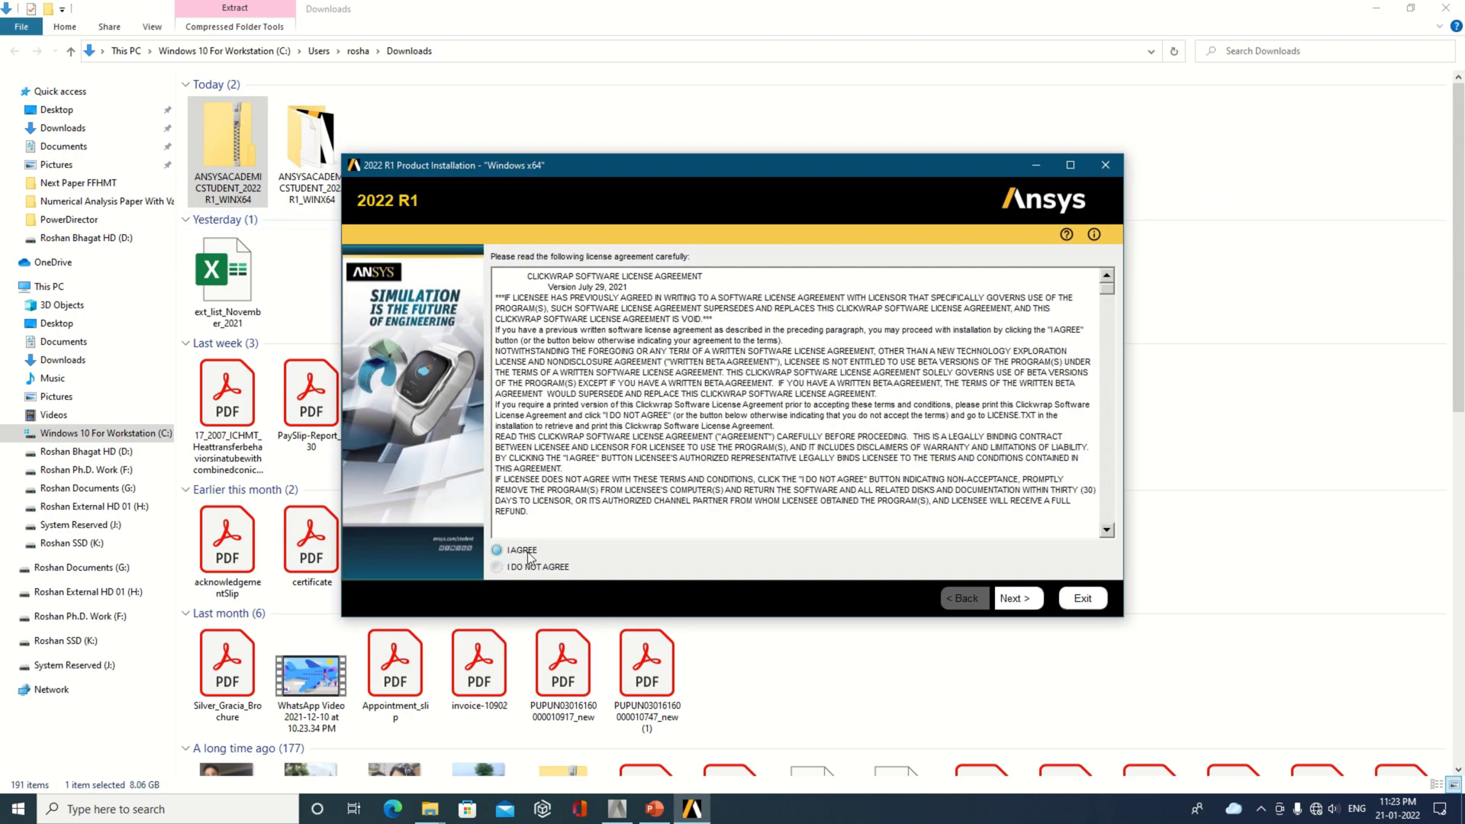
{"action": "left_click", "coordinate": [1026, 608]}
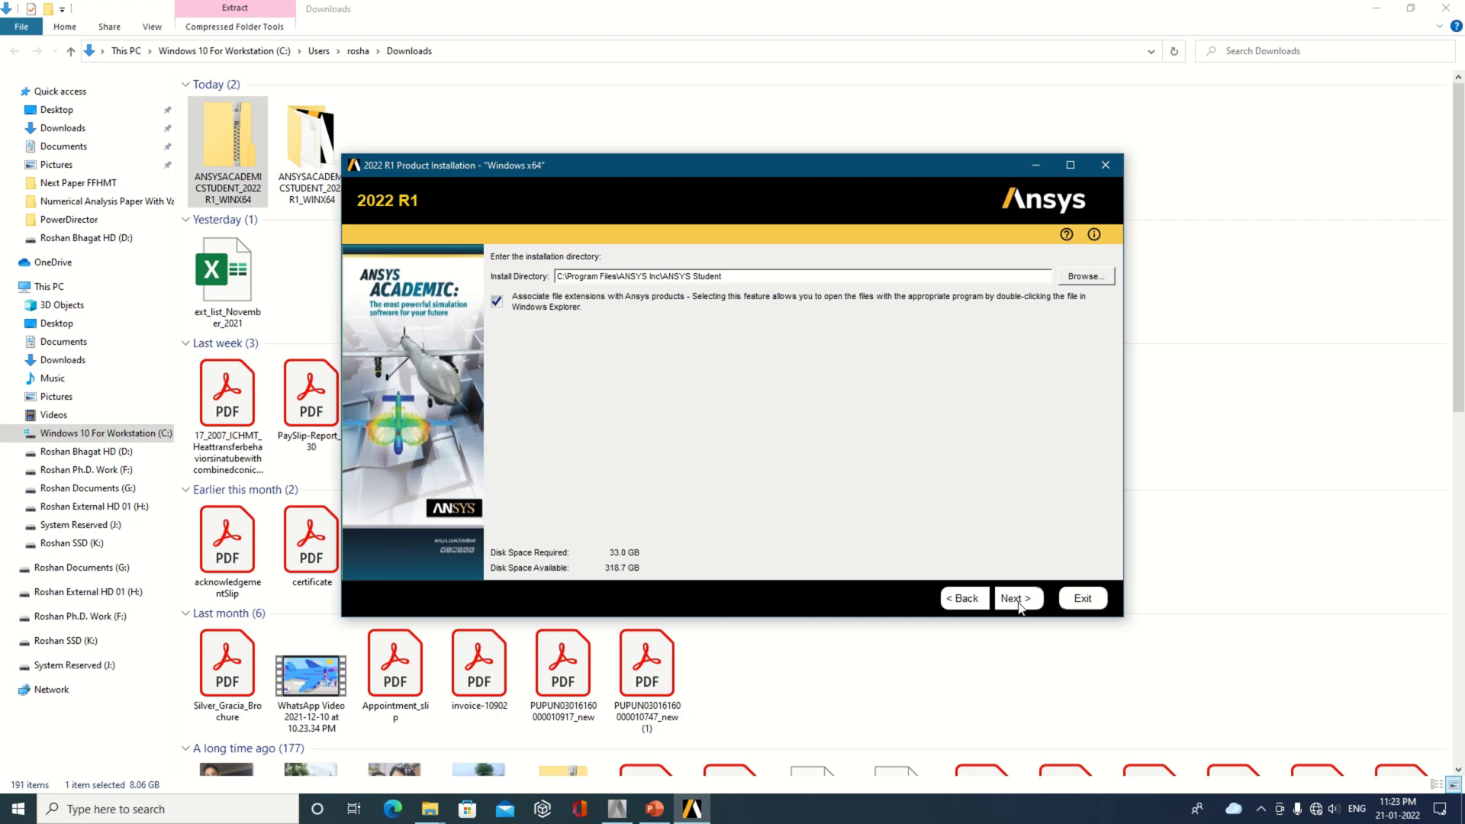
{"action": "left_click", "coordinate": [1019, 608]}
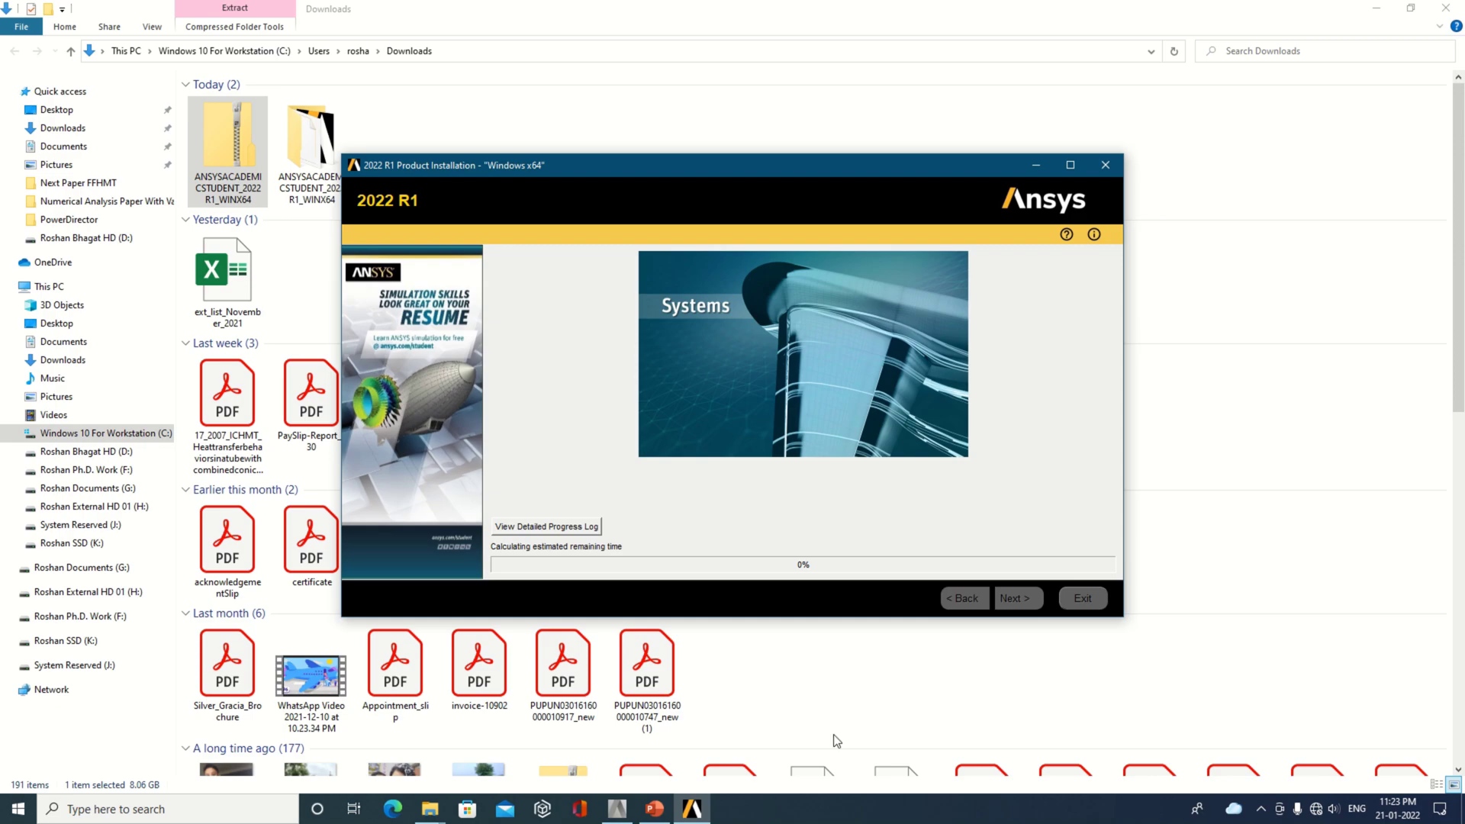
Step: Open Task Manager to check the computer's performance during the installation and minimize it
{"action": "right_click", "coordinate": [769, 809]}
{"action": "left_click", "coordinate": [842, 753]}
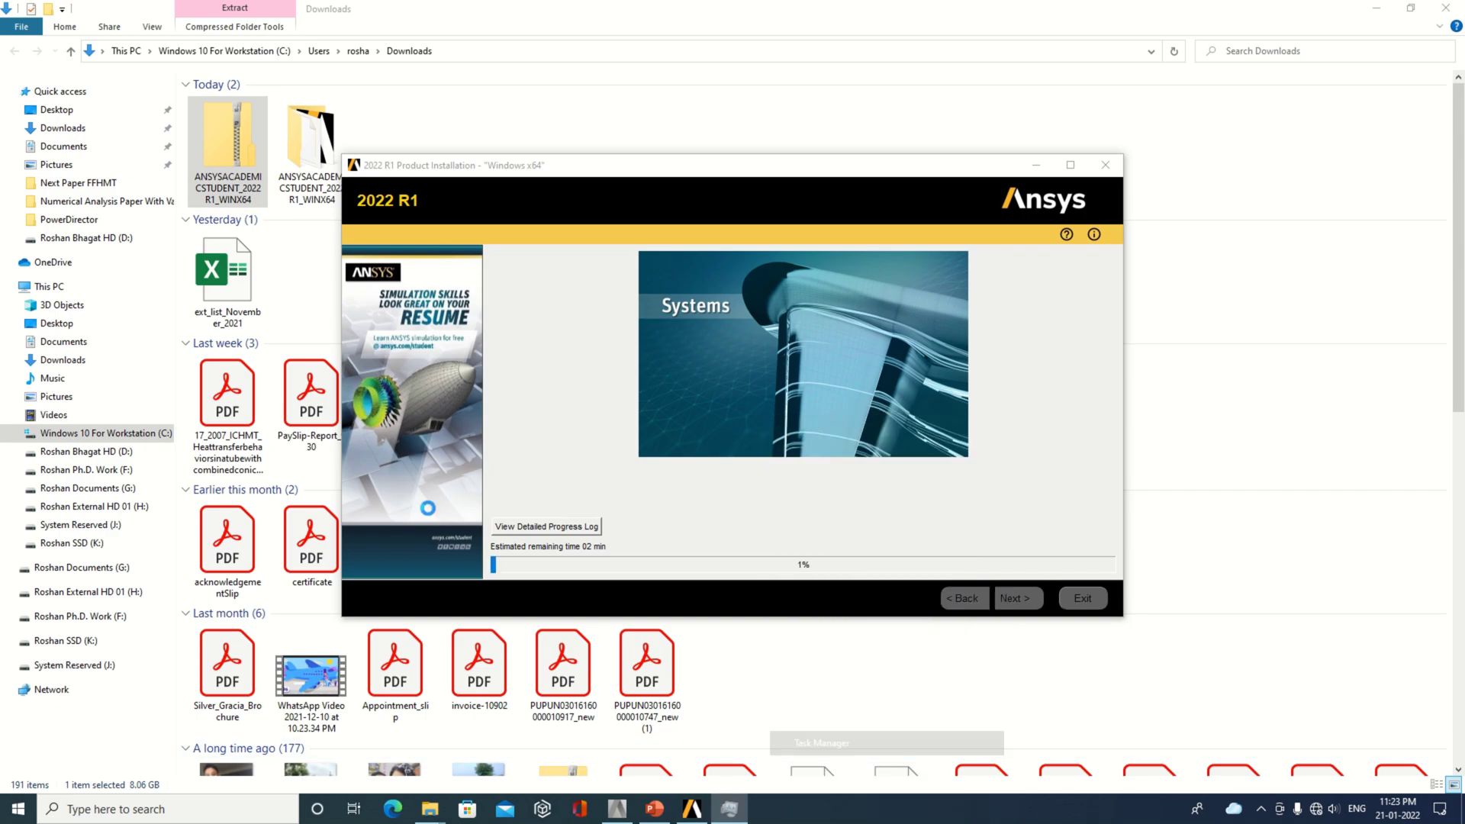
{"action": "left_click", "coordinate": [104, 205]}
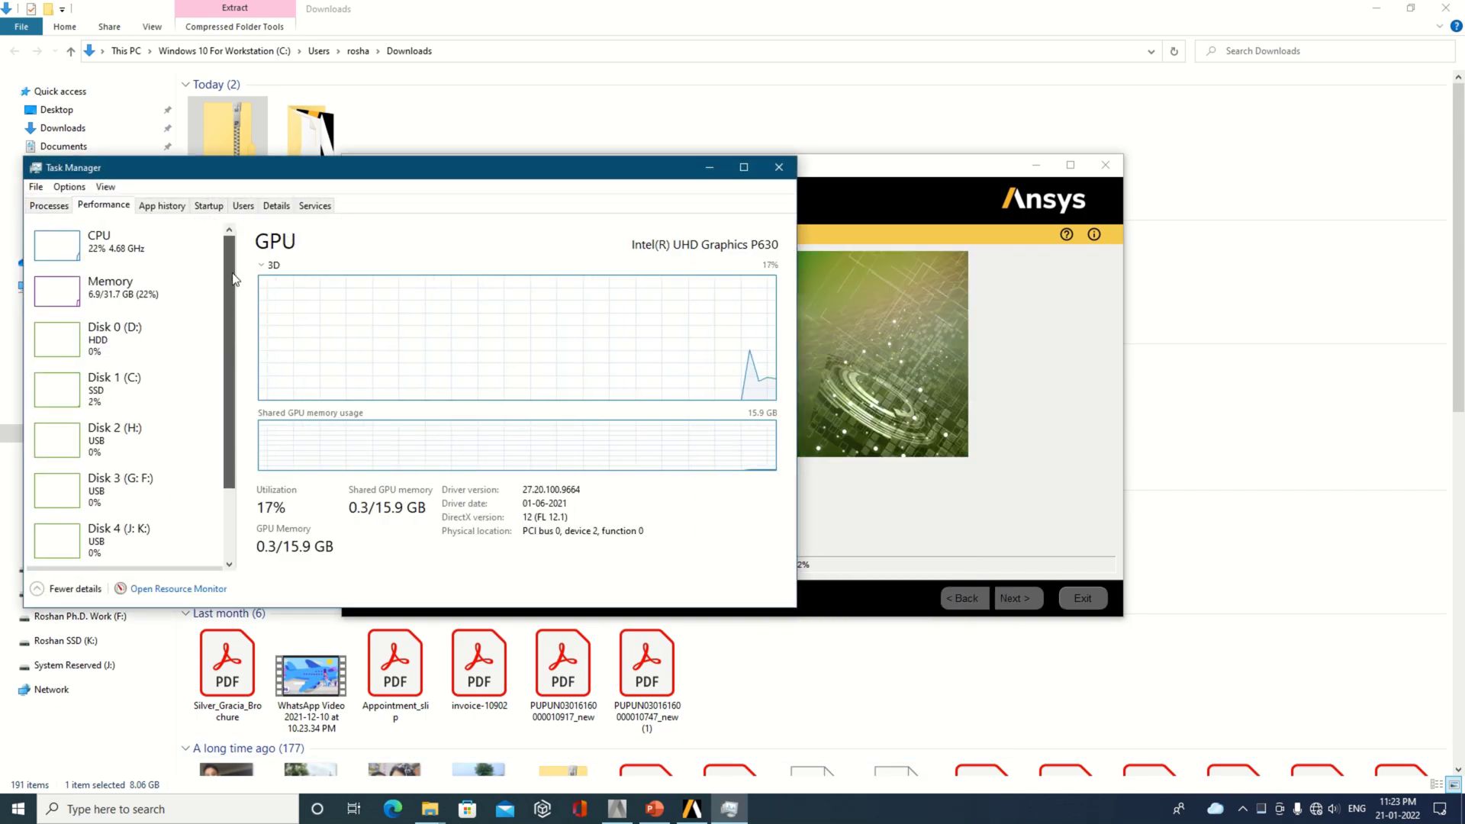
{"action": "left_click", "coordinate": [709, 167]}
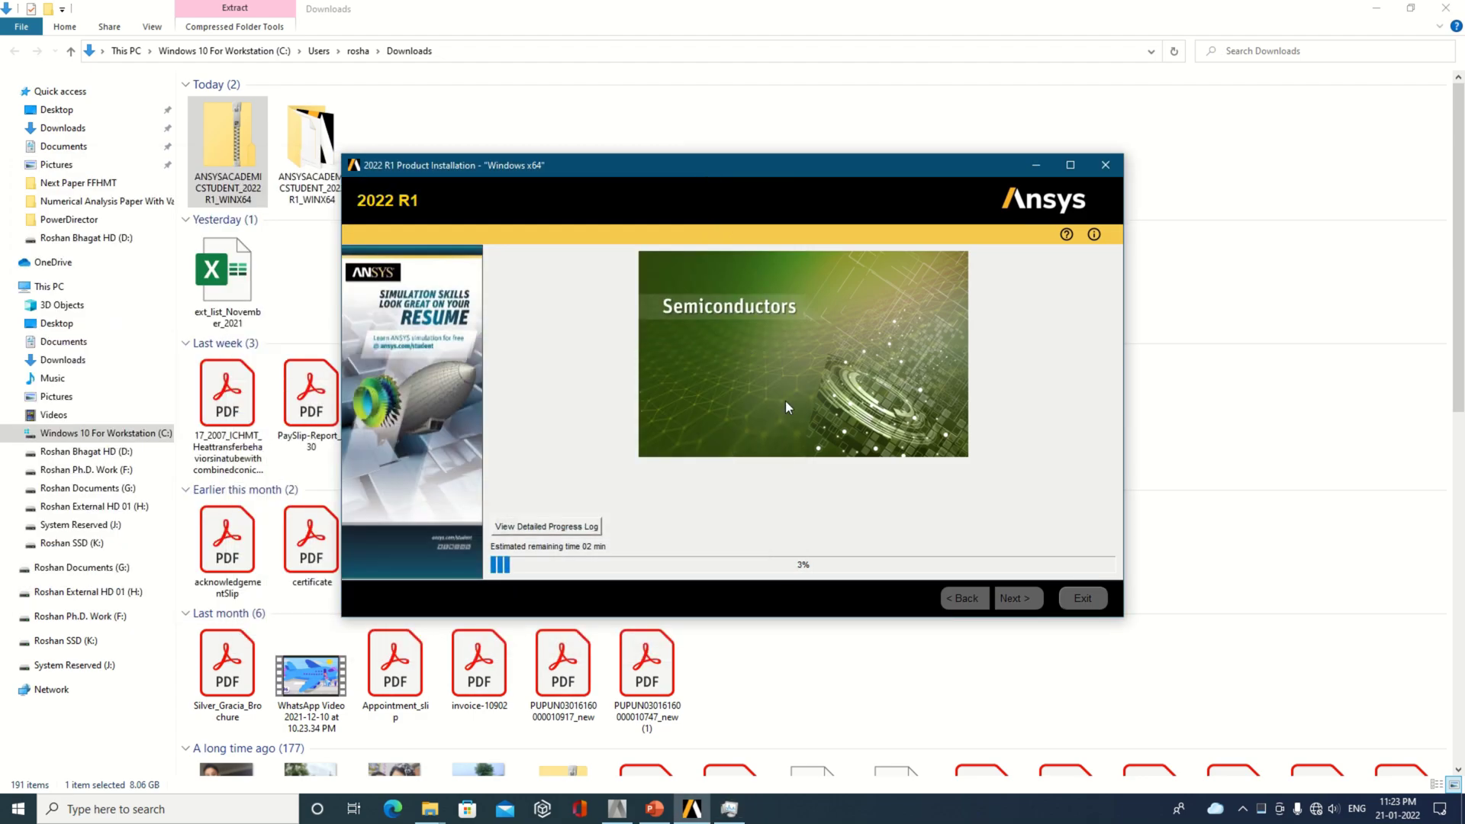
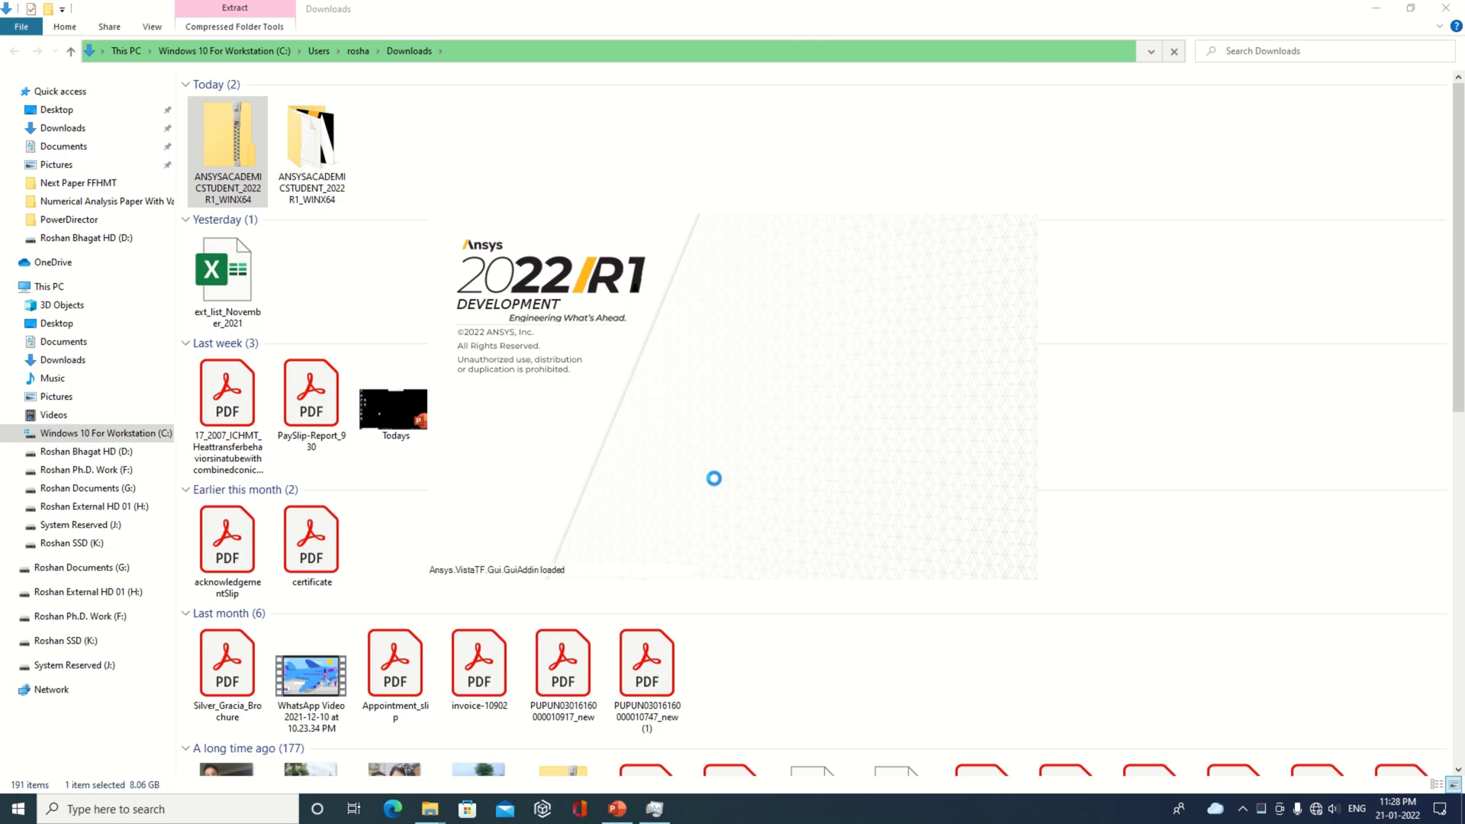
Step: Minimize the File Explorer windows, agree to participate in the Ansys Product Improvement Program and maximize Workbench
{"action": "left_click", "coordinate": [1376, 11]}
{"action": "left_click", "coordinate": [1376, 10]}
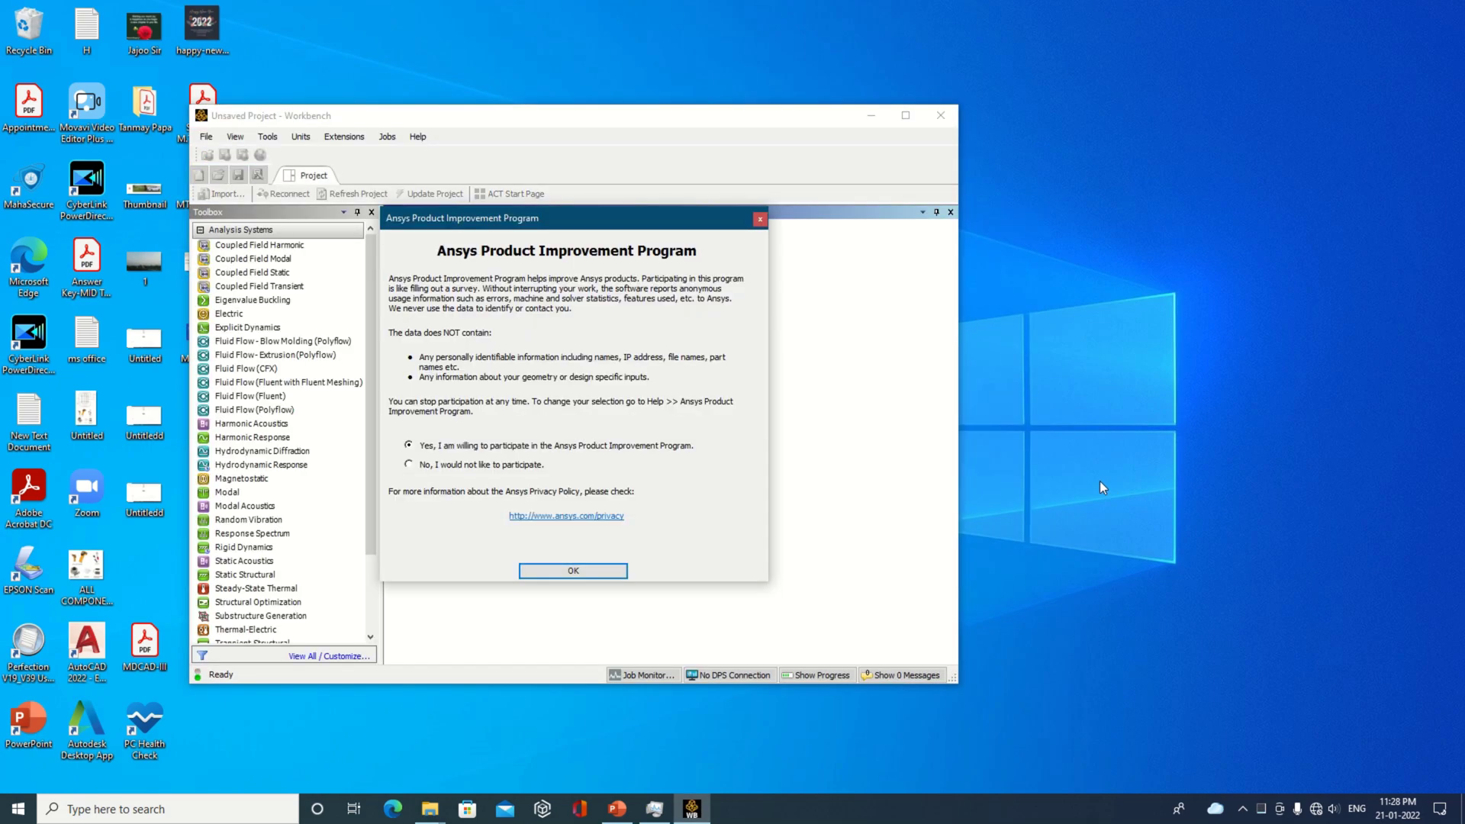
{"action": "left_click", "coordinate": [592, 570]}
{"action": "left_click", "coordinate": [906, 115]}
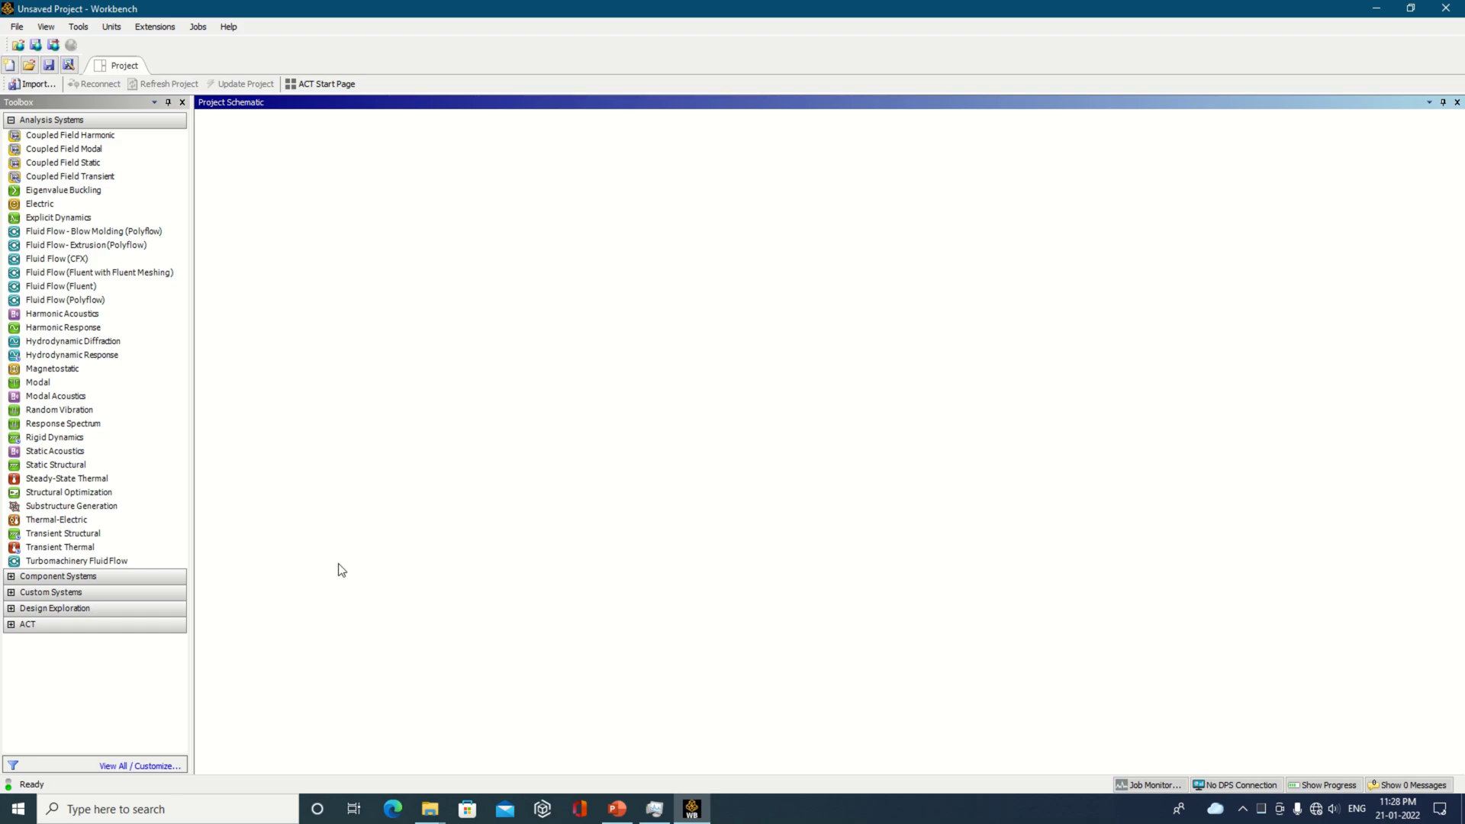
Step: Expand and browse Component Systems in the toolbox, and add a Fluid Flow (Fluent) analysis system to the project
{"action": "left_click", "coordinate": [10, 577]}
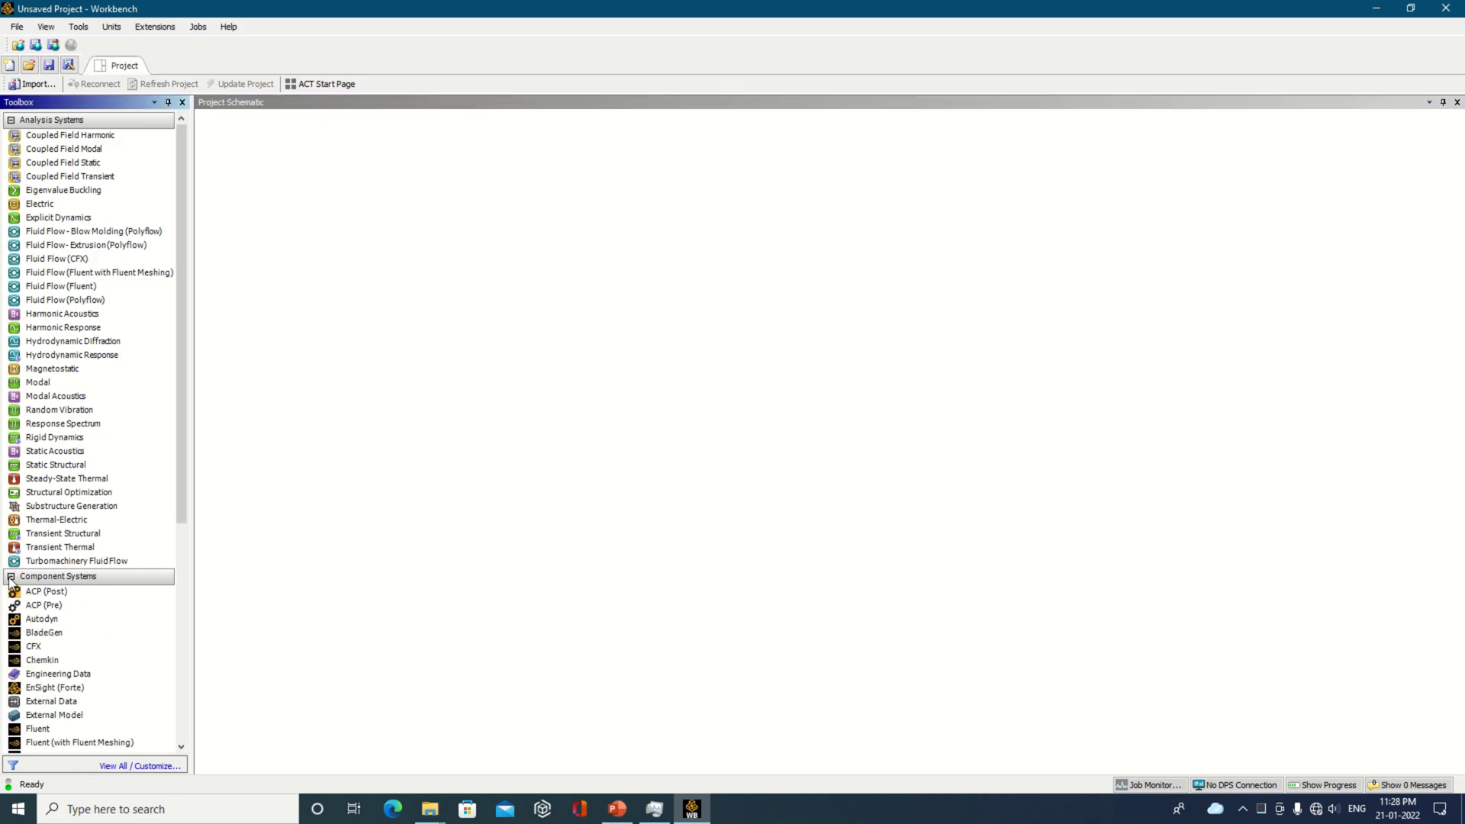
{"action": "left_click_drag", "start_coordinate": [181, 473], "coordinate": [186, 576]}
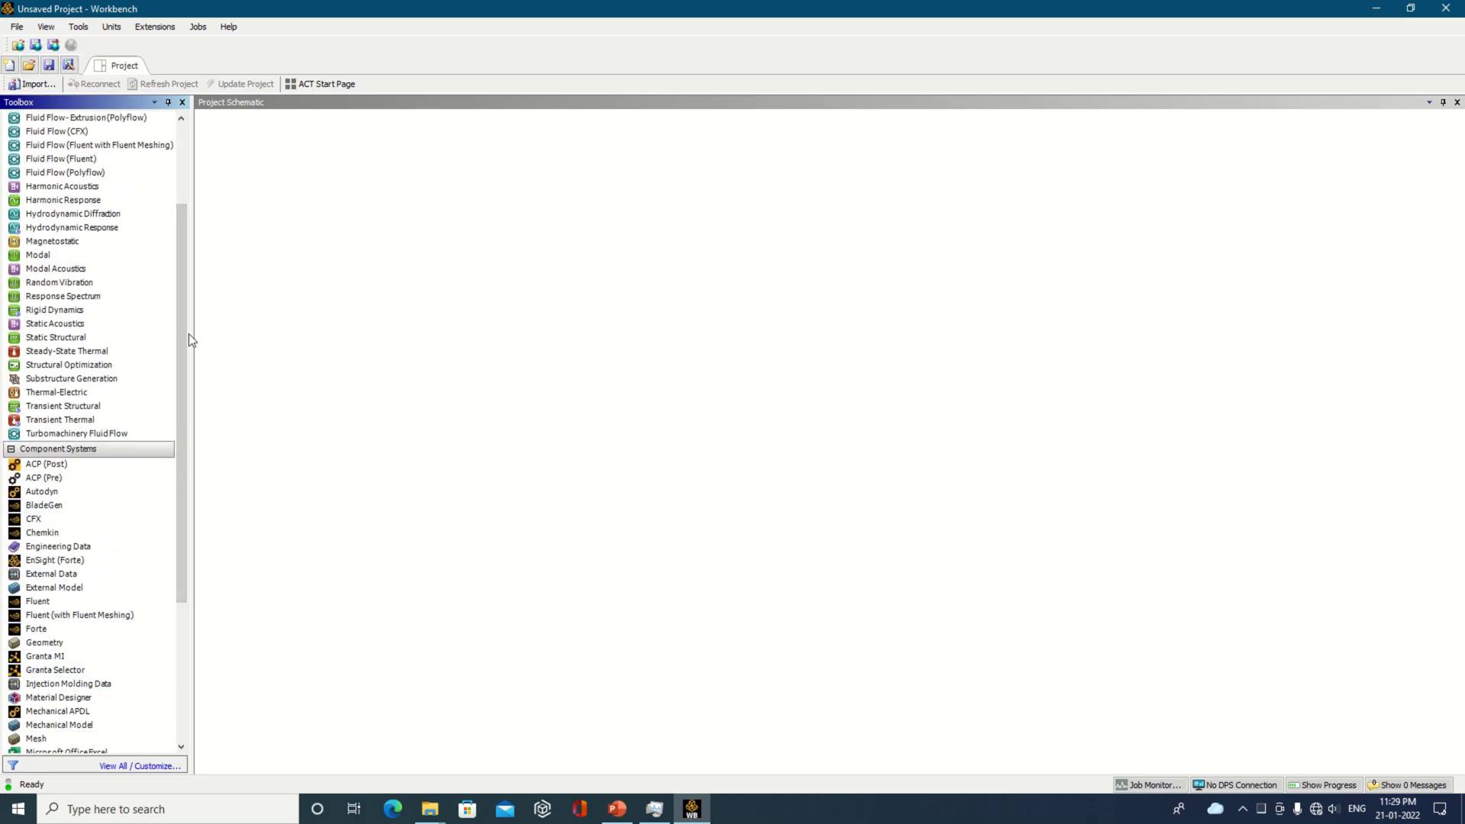
{"action": "left_click_drag", "start_coordinate": [185, 266], "coordinate": [201, 178]}
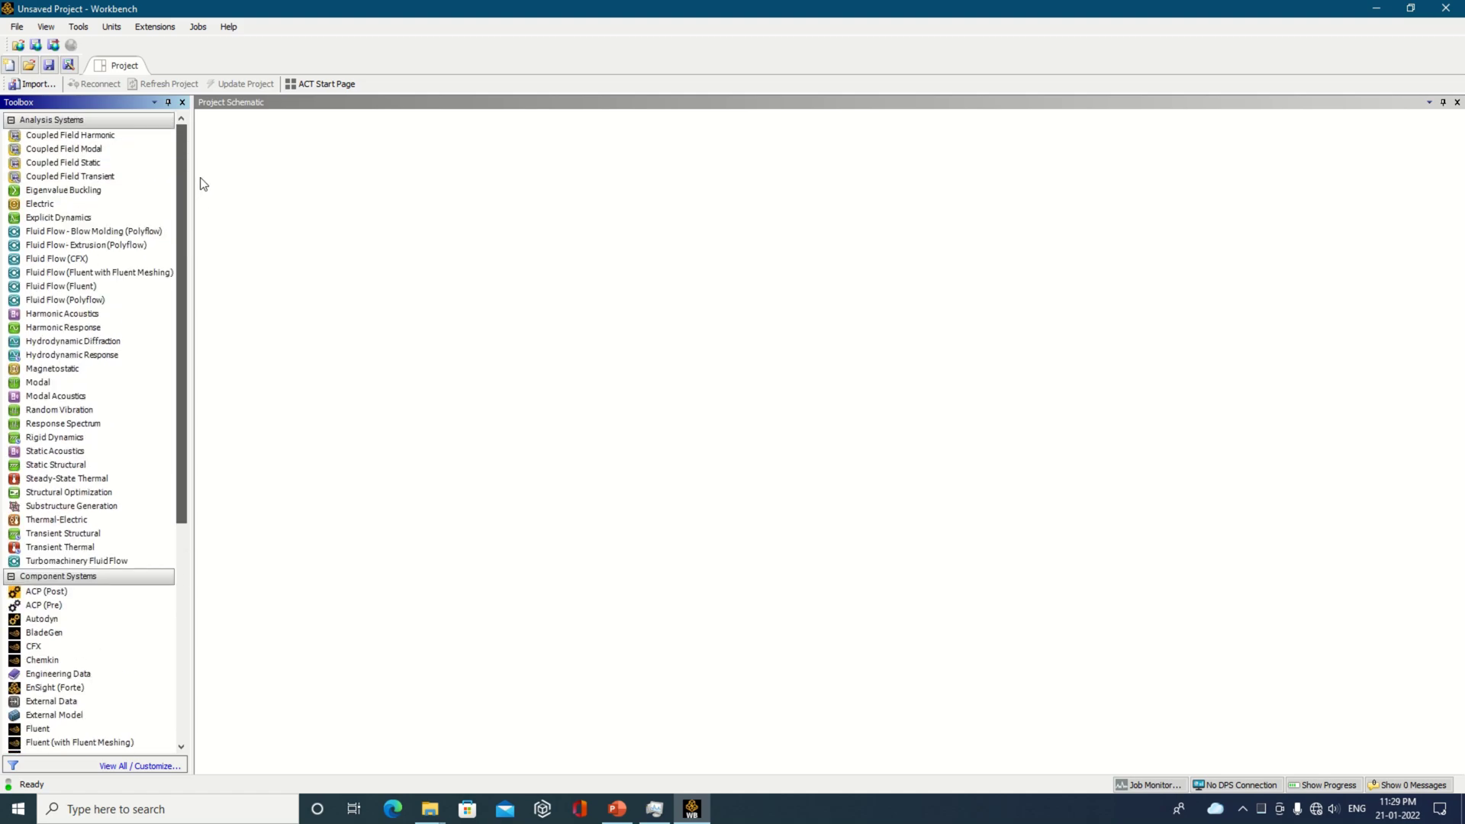
{"action": "double_click", "coordinate": [97, 286]}
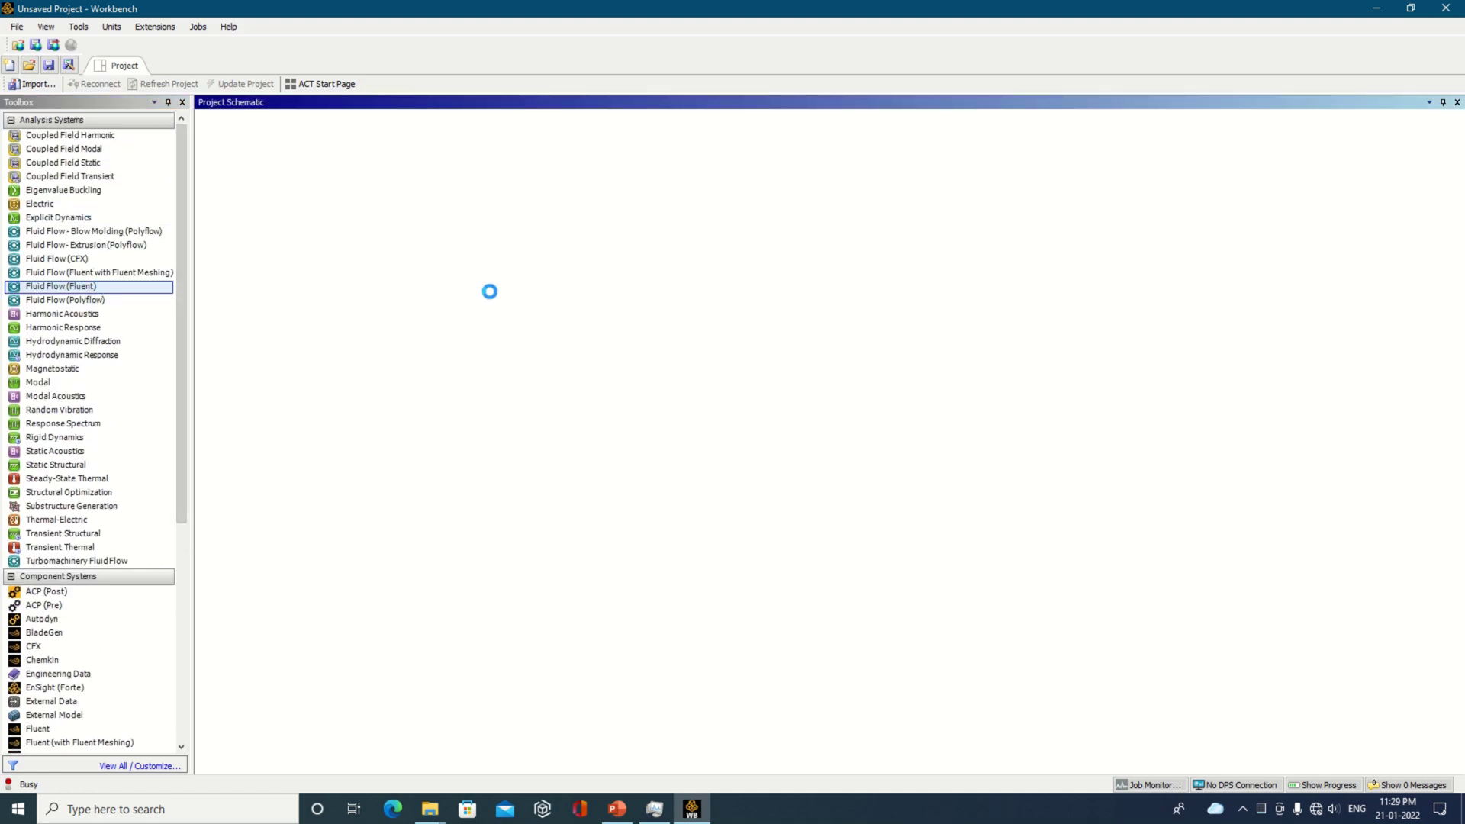
Step: Start a new DesignModeler geometry for the Fluid Flow (Fluent) system
{"action": "left_click", "coordinate": [350, 181]}
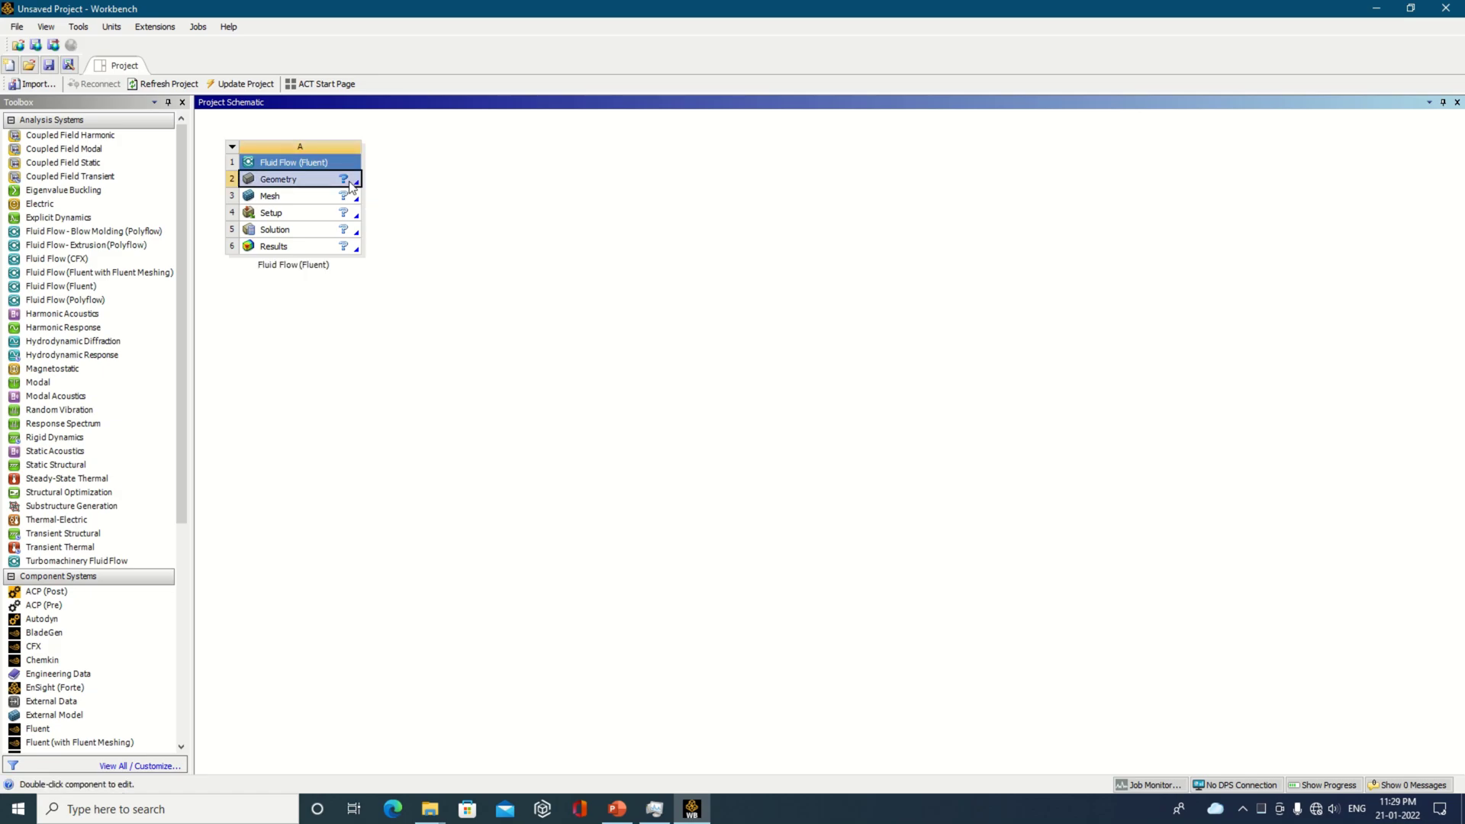
{"action": "right_click", "coordinate": [350, 185]}
{"action": "left_click", "coordinate": [421, 206]}
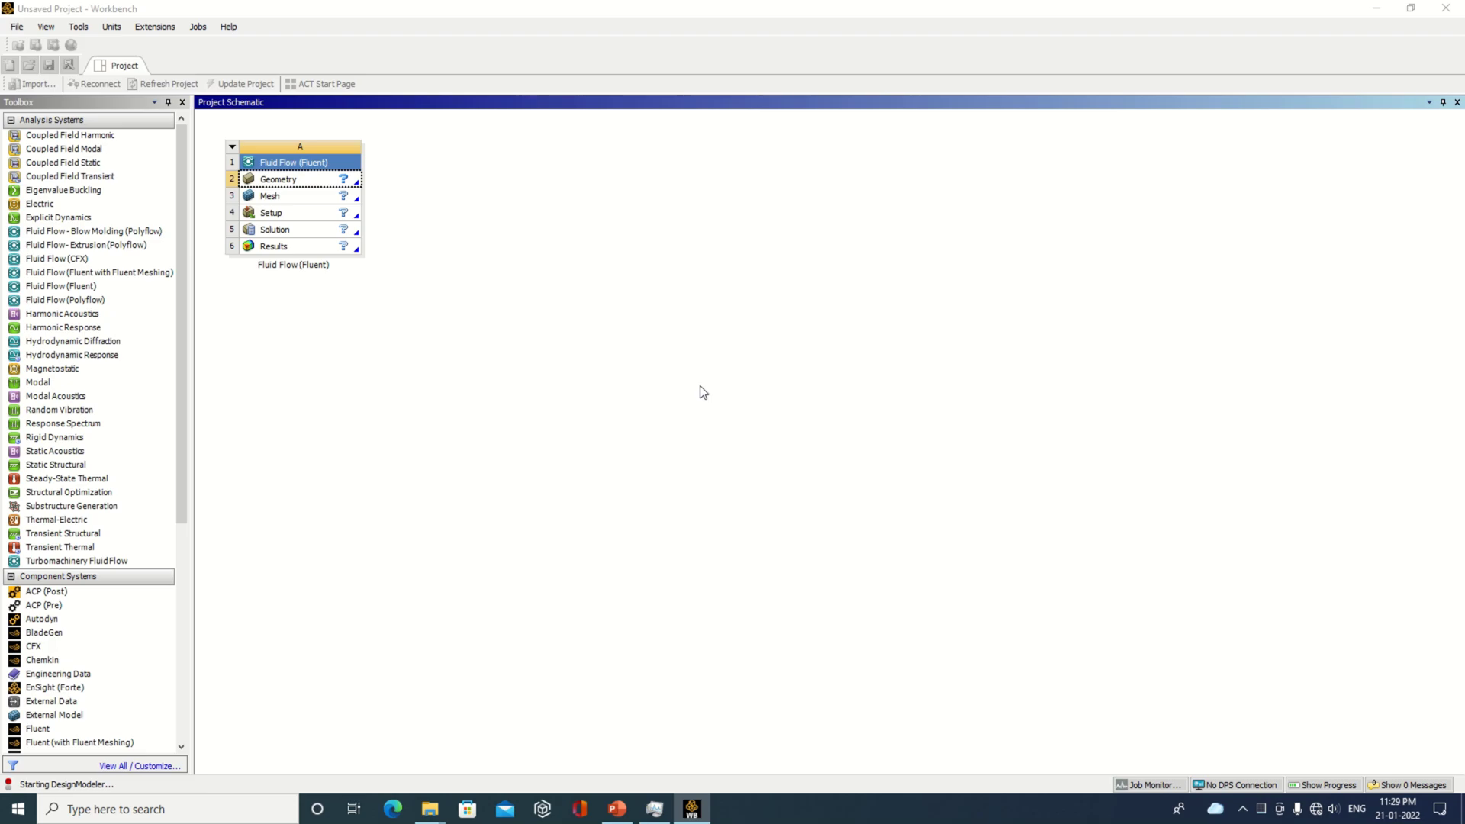
{"action": "mouse_move", "coordinate": [659, 25]}
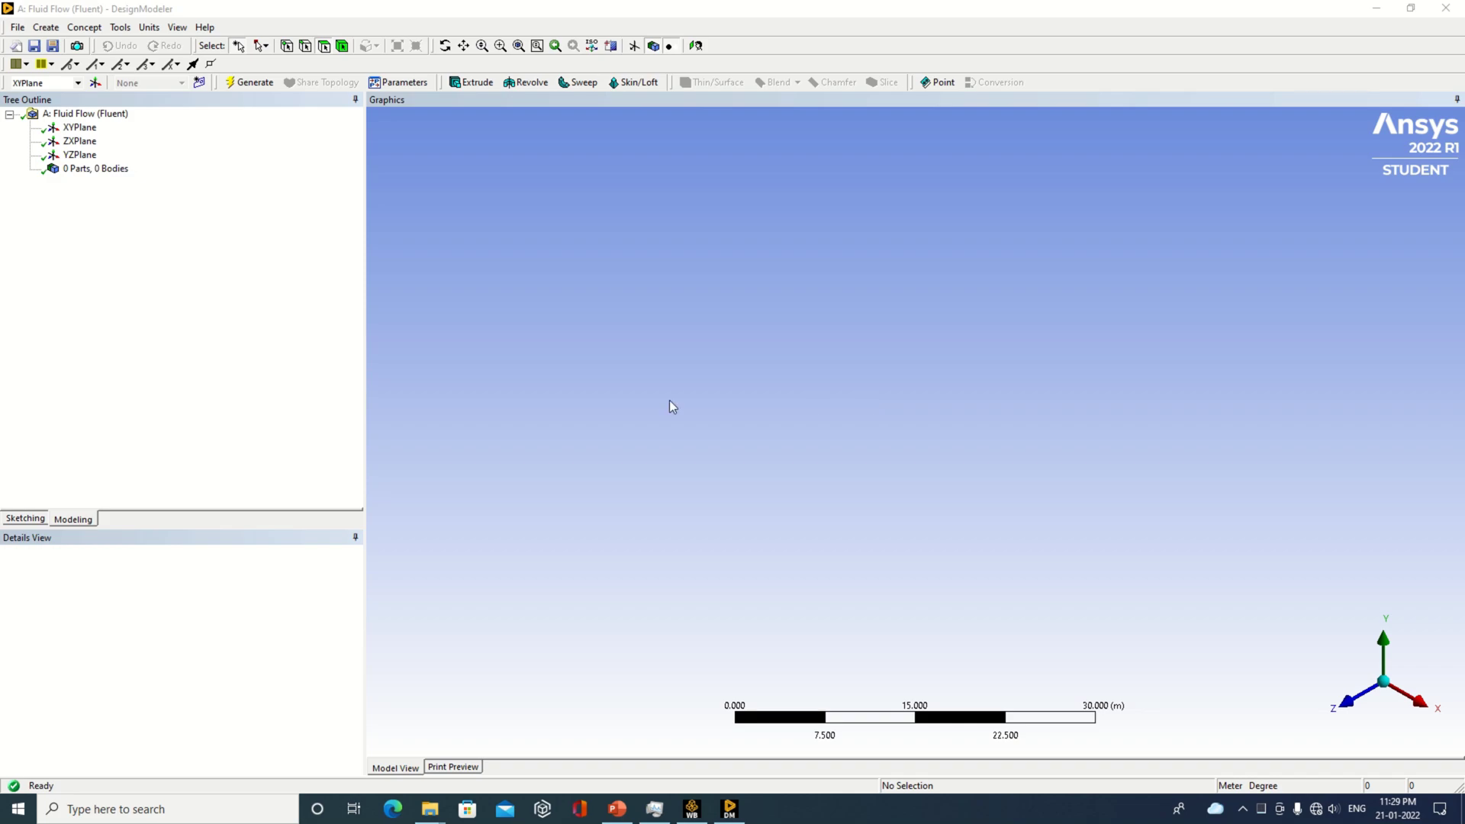
Step: Create and generate a primitive cylinder on the XYPlane with the default 1 m radius and 1 m Z-axis component
{"action": "left_click", "coordinate": [90, 130]}
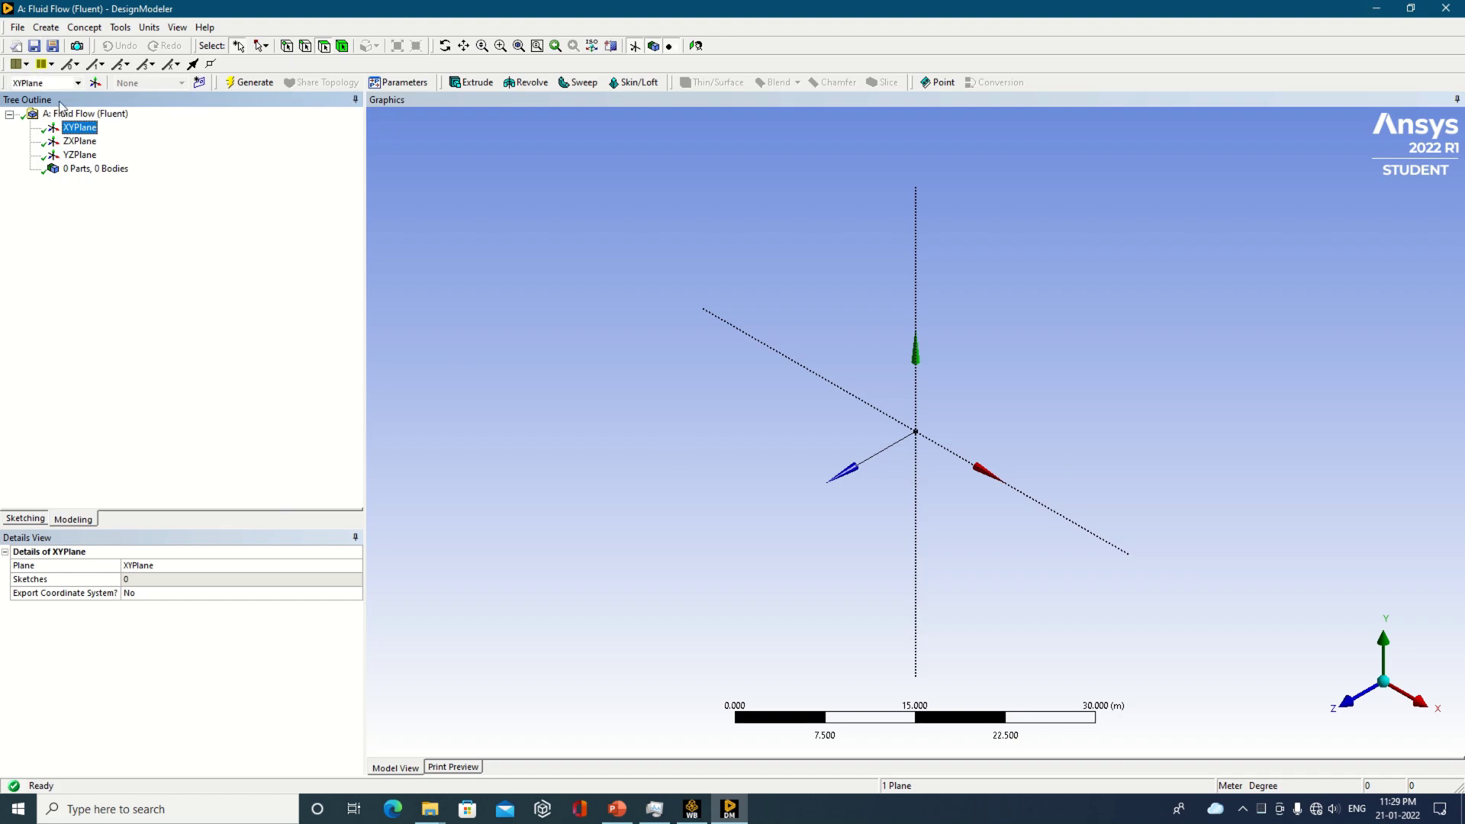
{"action": "left_click", "coordinate": [51, 29]}
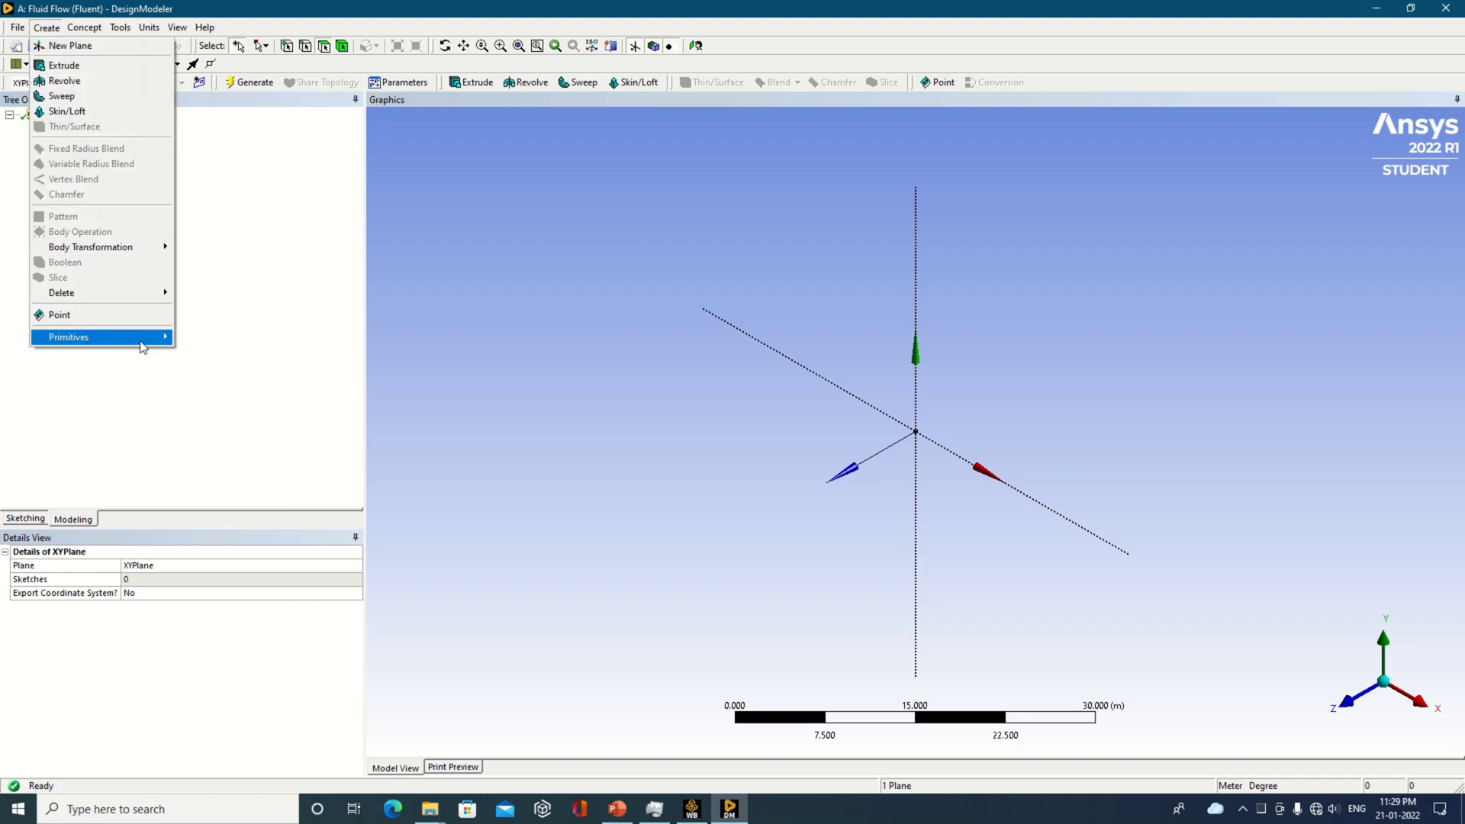
{"action": "mouse_move", "coordinate": [144, 340]}
{"action": "left_click", "coordinate": [229, 383]}
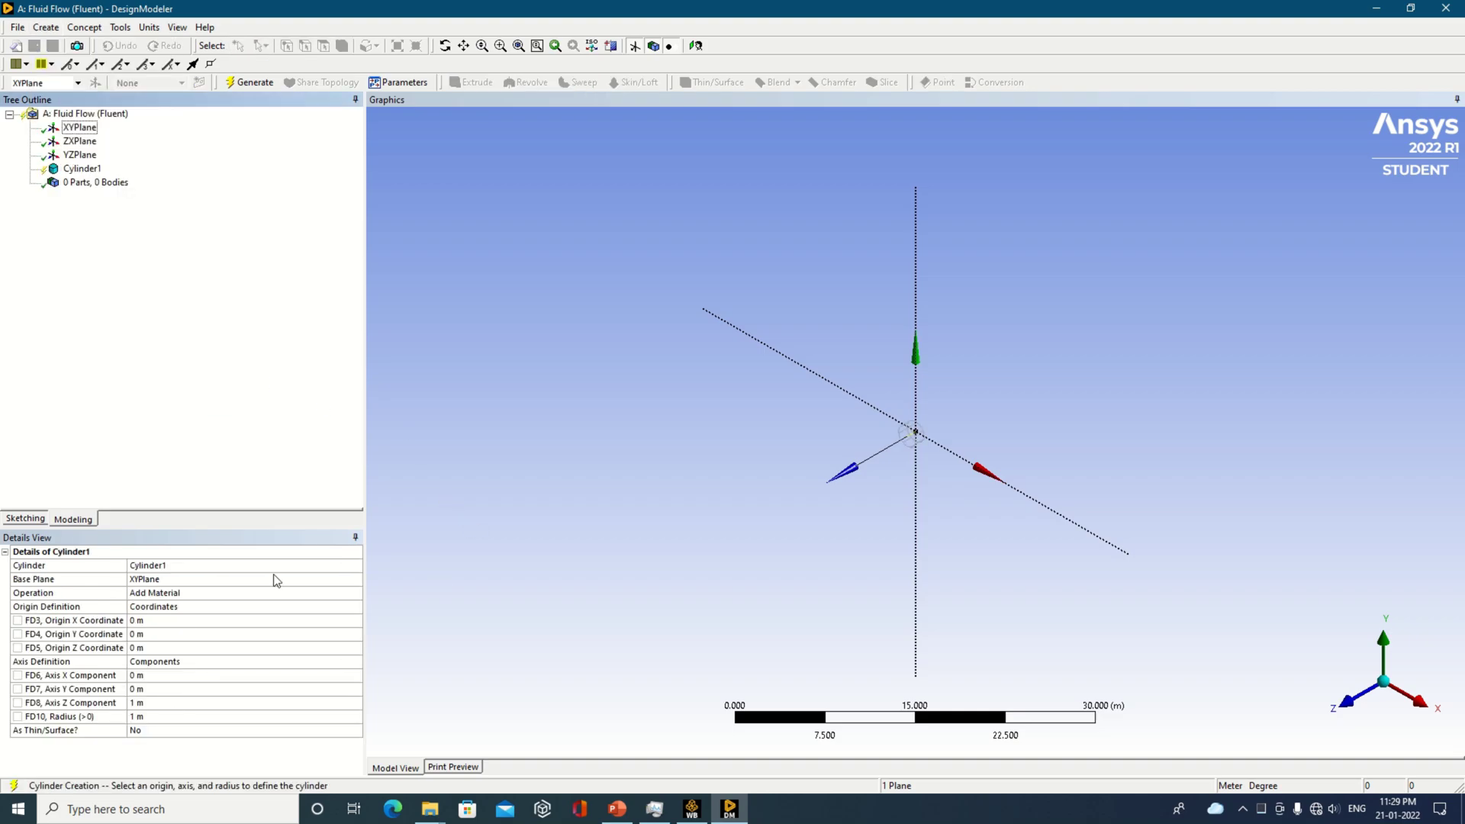
{"action": "scroll", "coordinate": [949, 465], "scroll_direction": "up", "scroll_amount": 3}
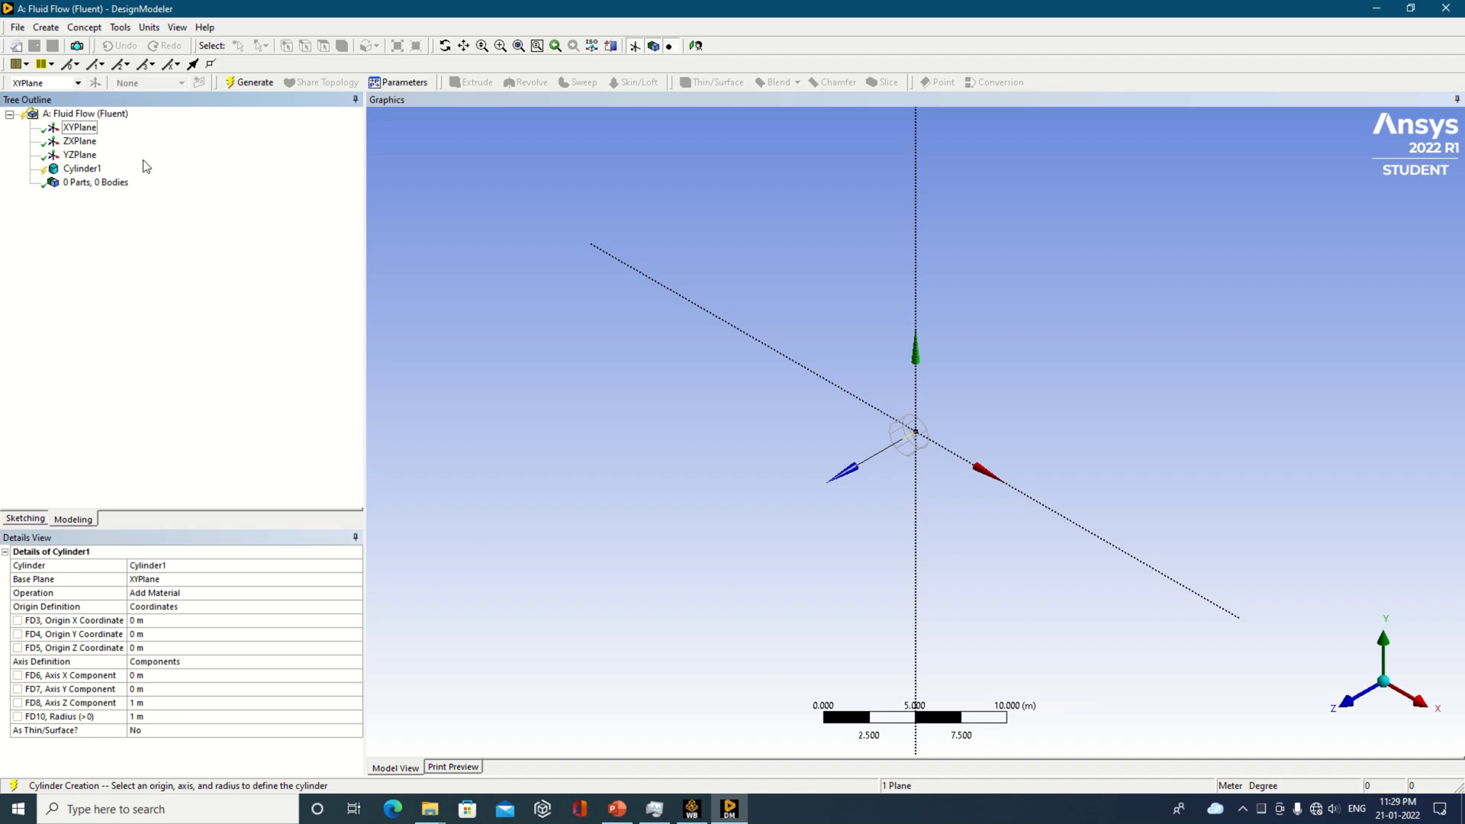
{"action": "left_click", "coordinate": [250, 82]}
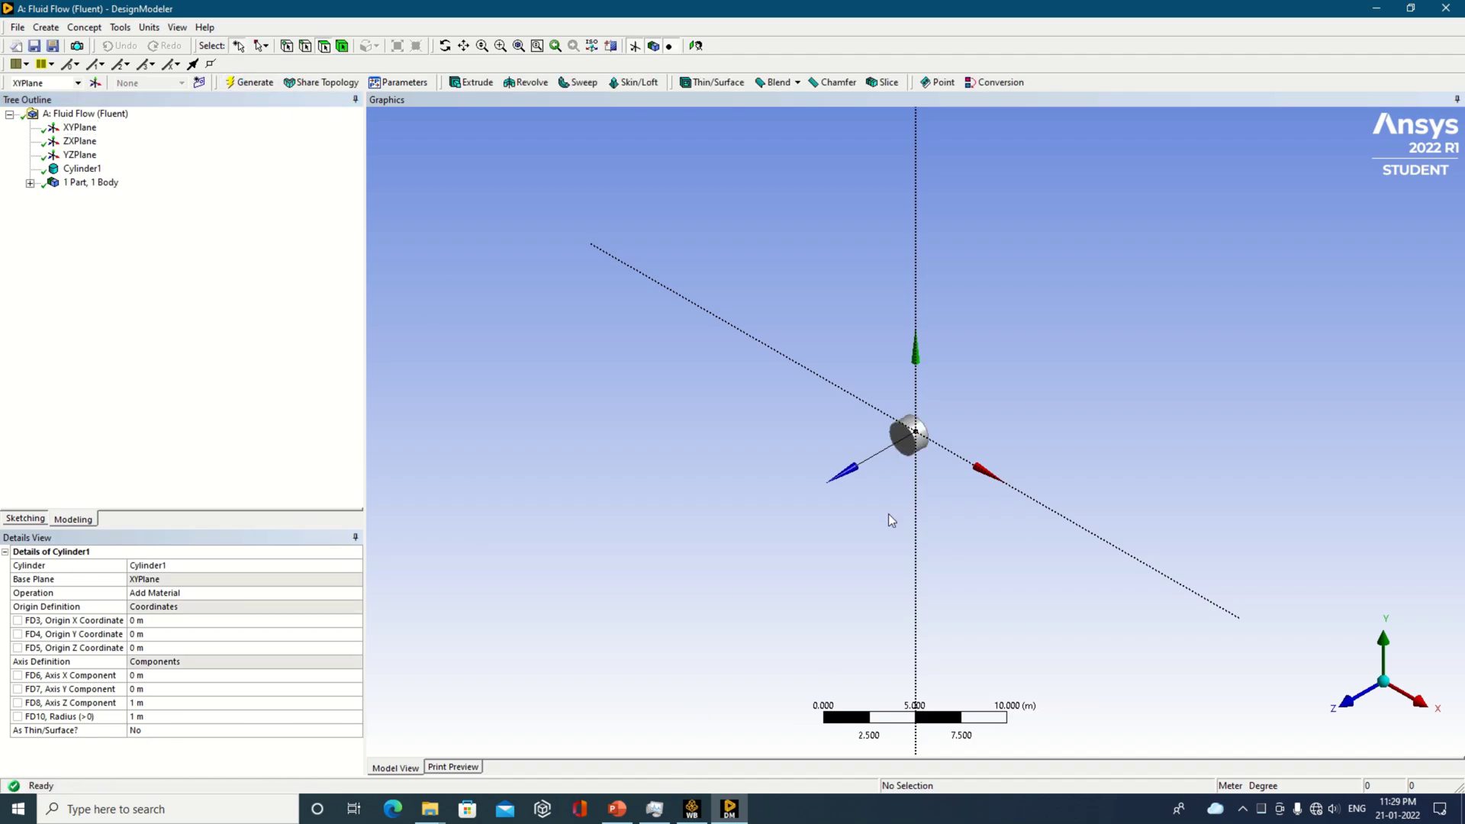
Step: Change the cylinder's operation to Add Frozen and regenerate the geometry
{"action": "scroll", "coordinate": [884, 513], "scroll_direction": "up", "scroll_amount": 1}
{"action": "scroll", "coordinate": [879, 508], "scroll_direction": "up", "scroll_amount": 1}
{"action": "left_click", "coordinate": [354, 595]}
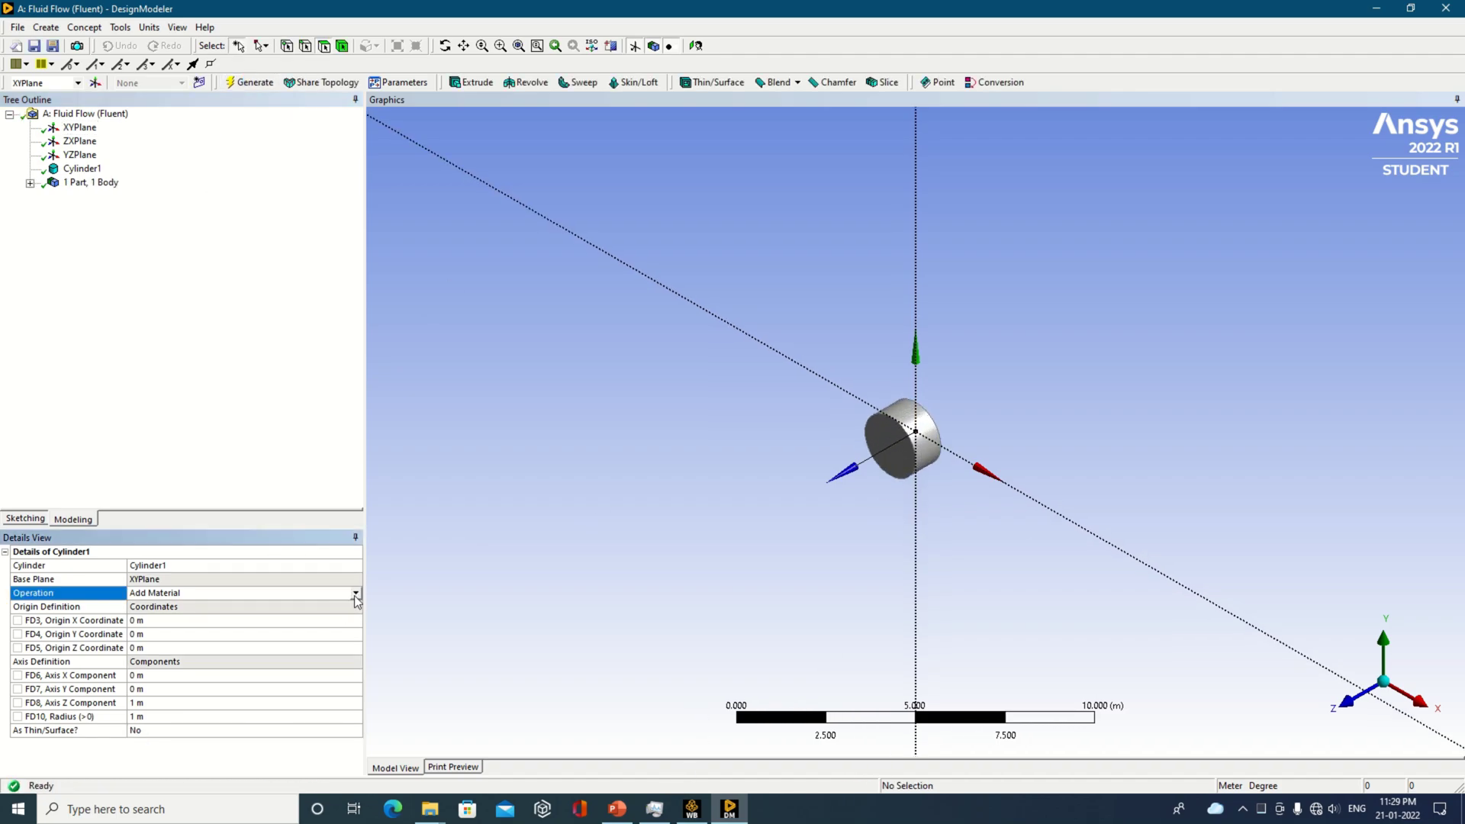
{"action": "left_click", "coordinate": [356, 592]}
{"action": "left_click", "coordinate": [153, 605]}
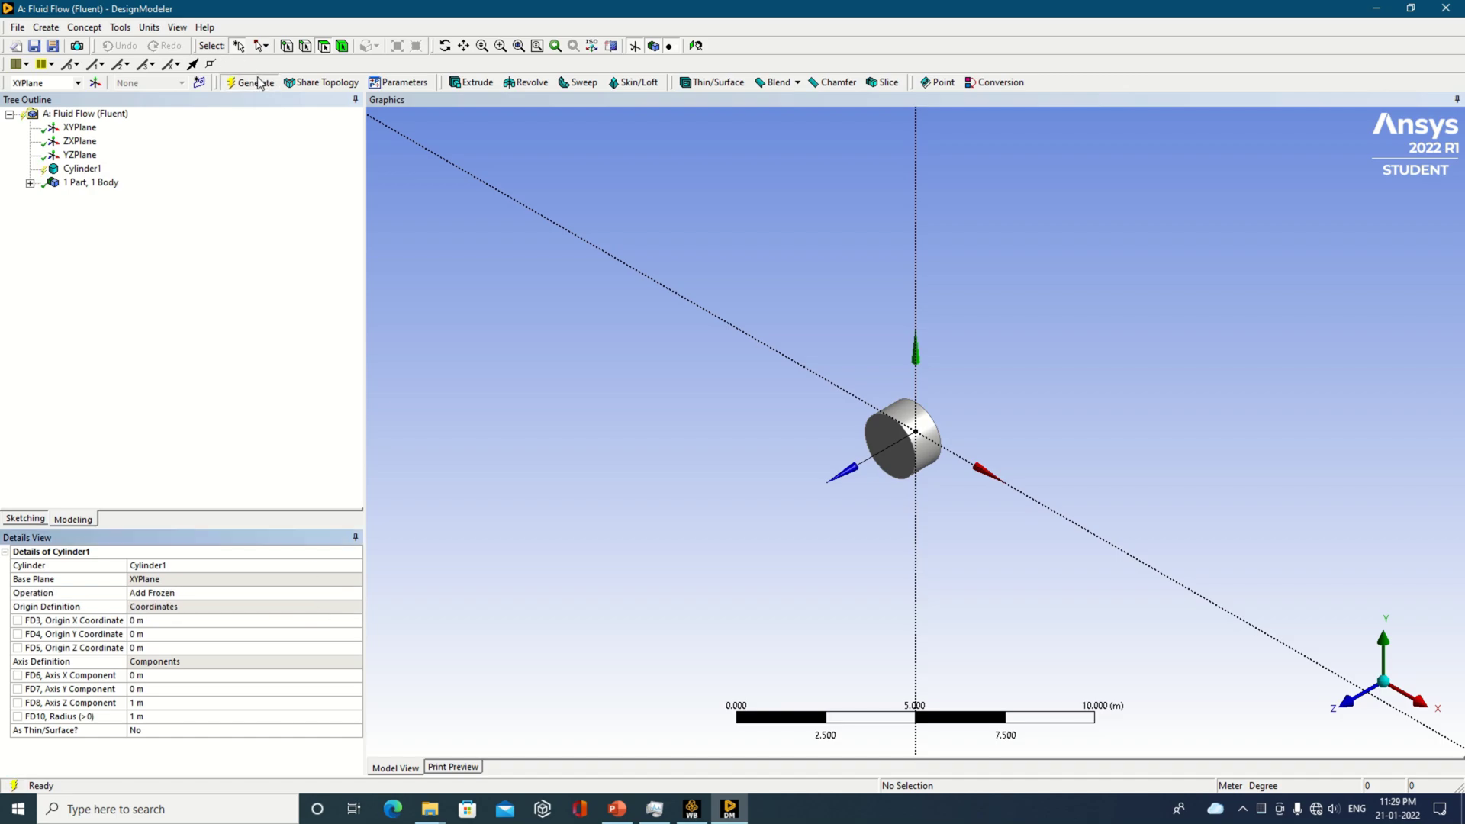
{"action": "left_click", "coordinate": [250, 82]}
Step: Switch back to Workbench and open the Mesh component of the Fluid Flow (Fluent) system for editing
{"action": "left_click", "coordinate": [691, 809]}
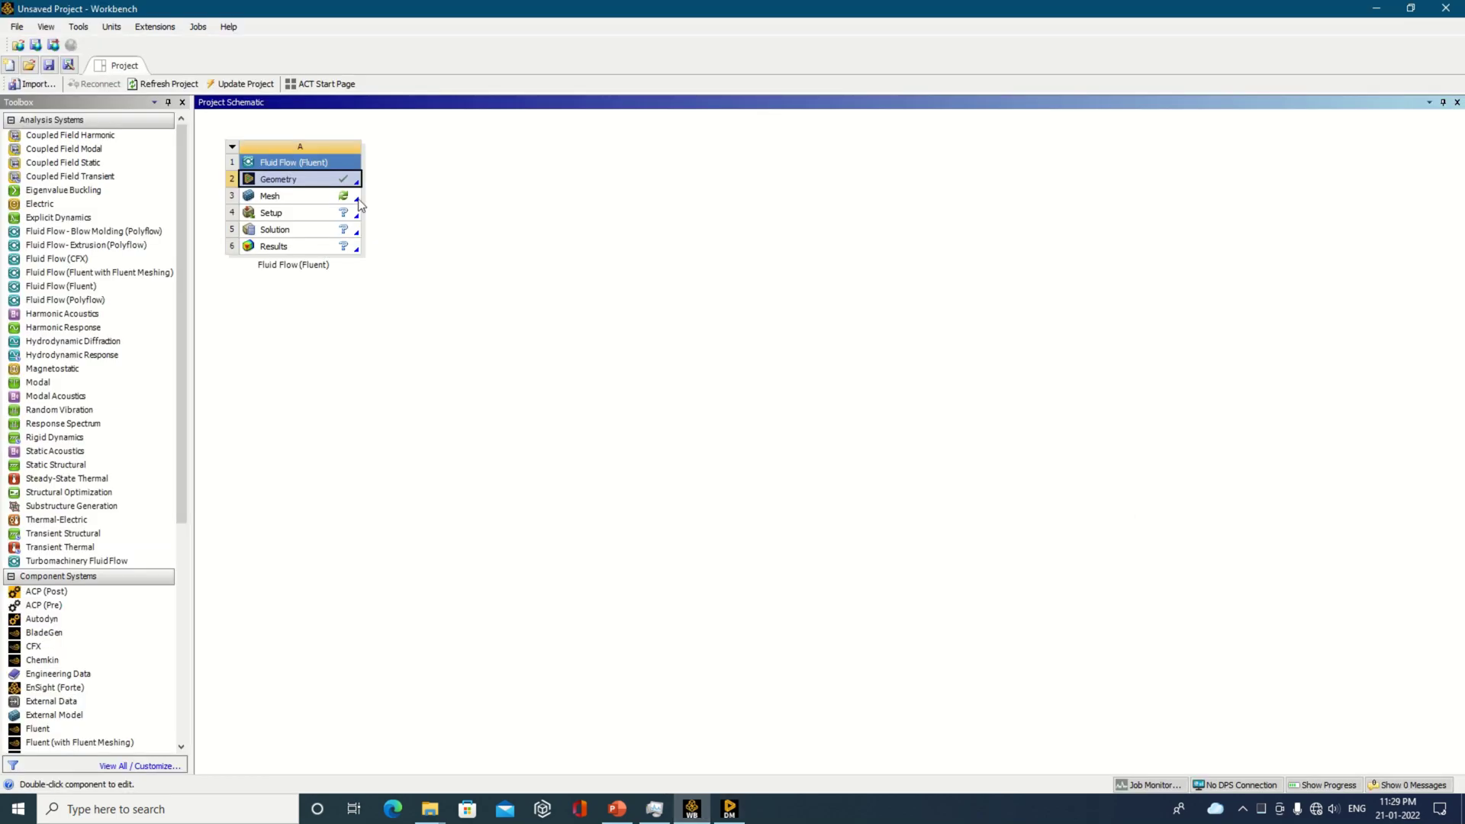
{"action": "left_click", "coordinate": [351, 197]}
{"action": "left_click", "coordinate": [352, 198]}
{"action": "left_click", "coordinate": [395, 195]}
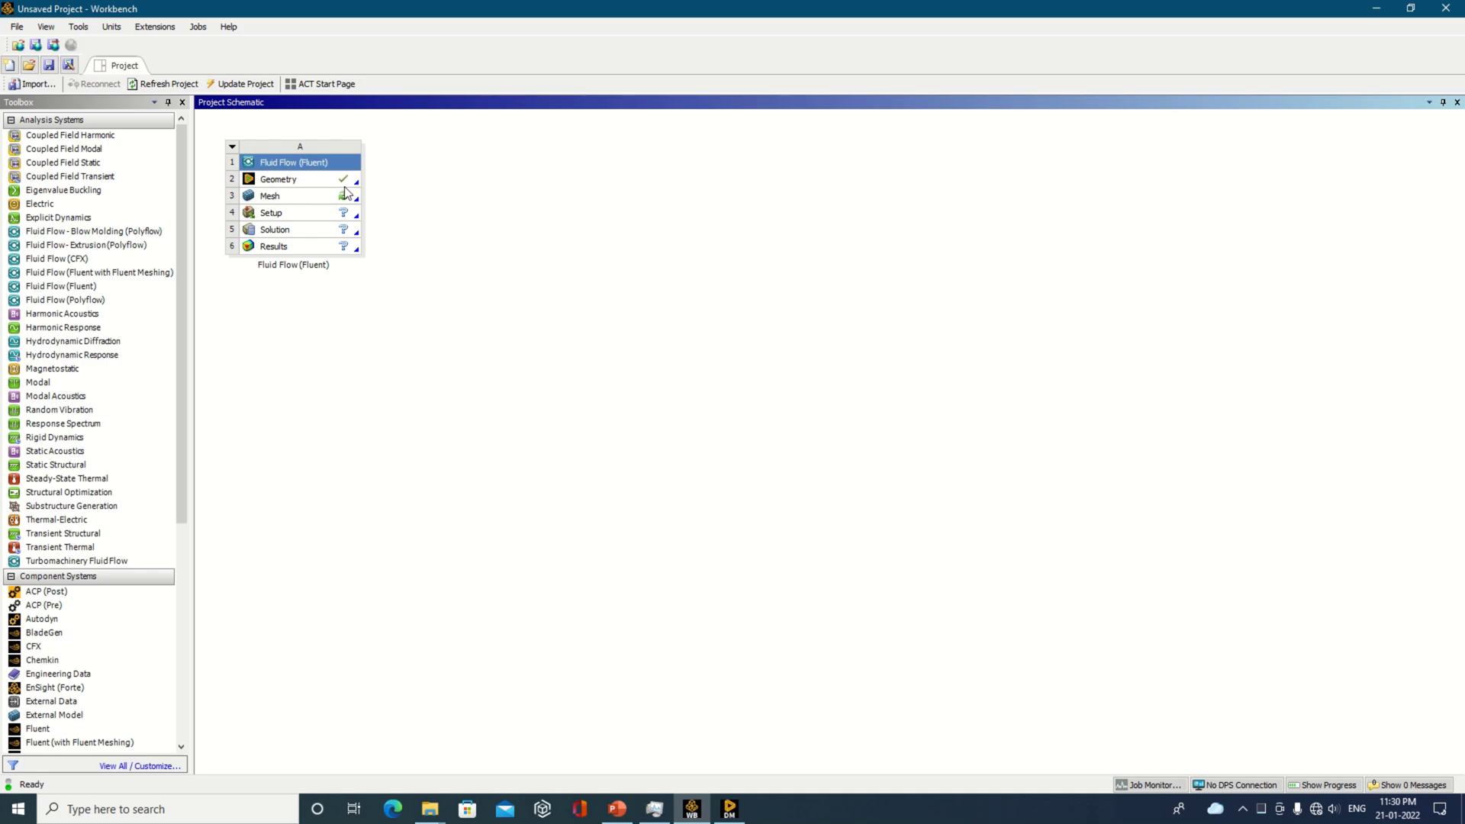
{"action": "right_click", "coordinate": [343, 198]}
{"action": "left_click", "coordinate": [376, 203]}
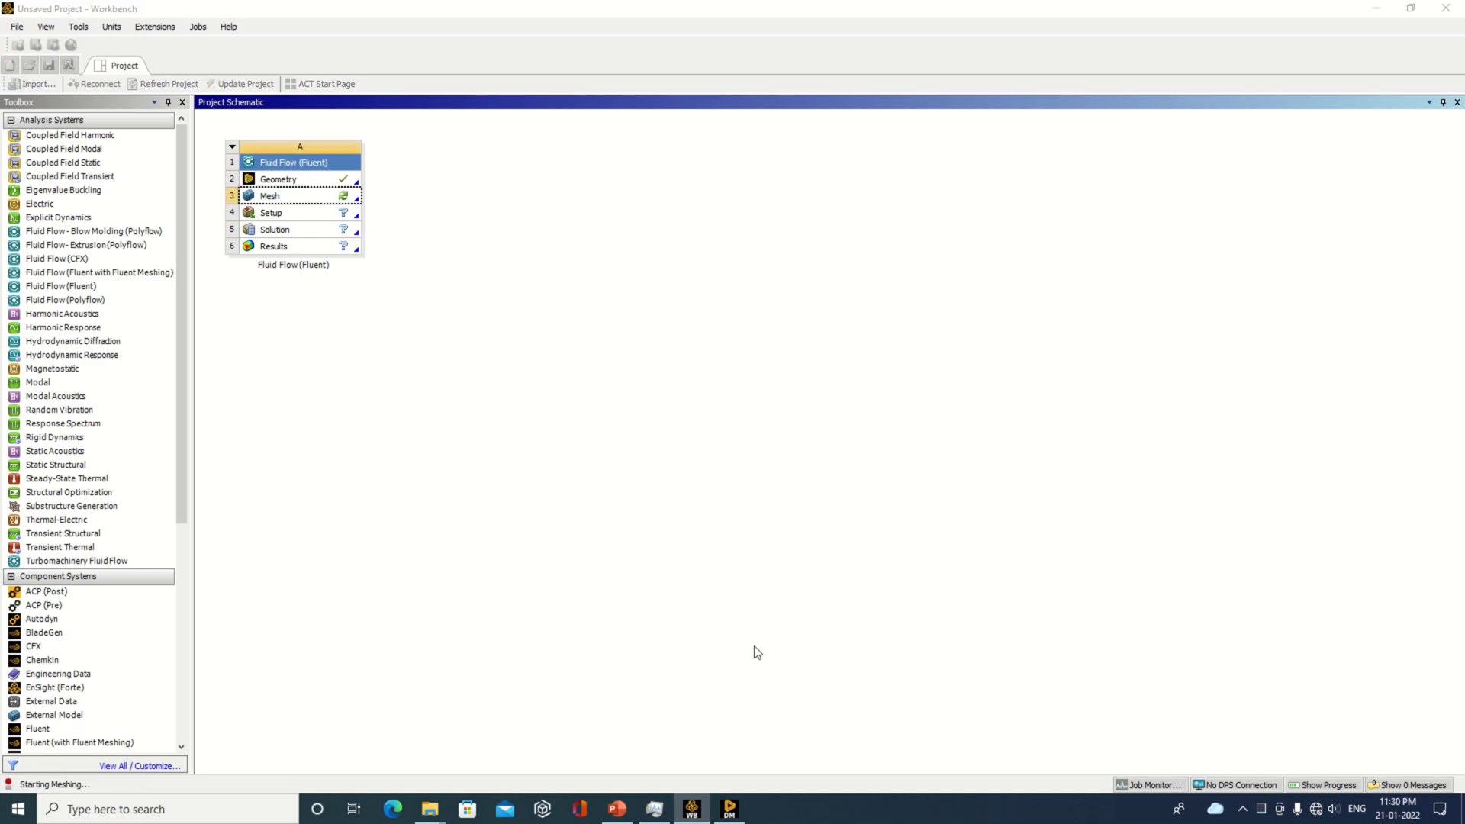
{"action": "left_click", "coordinate": [734, 805]}
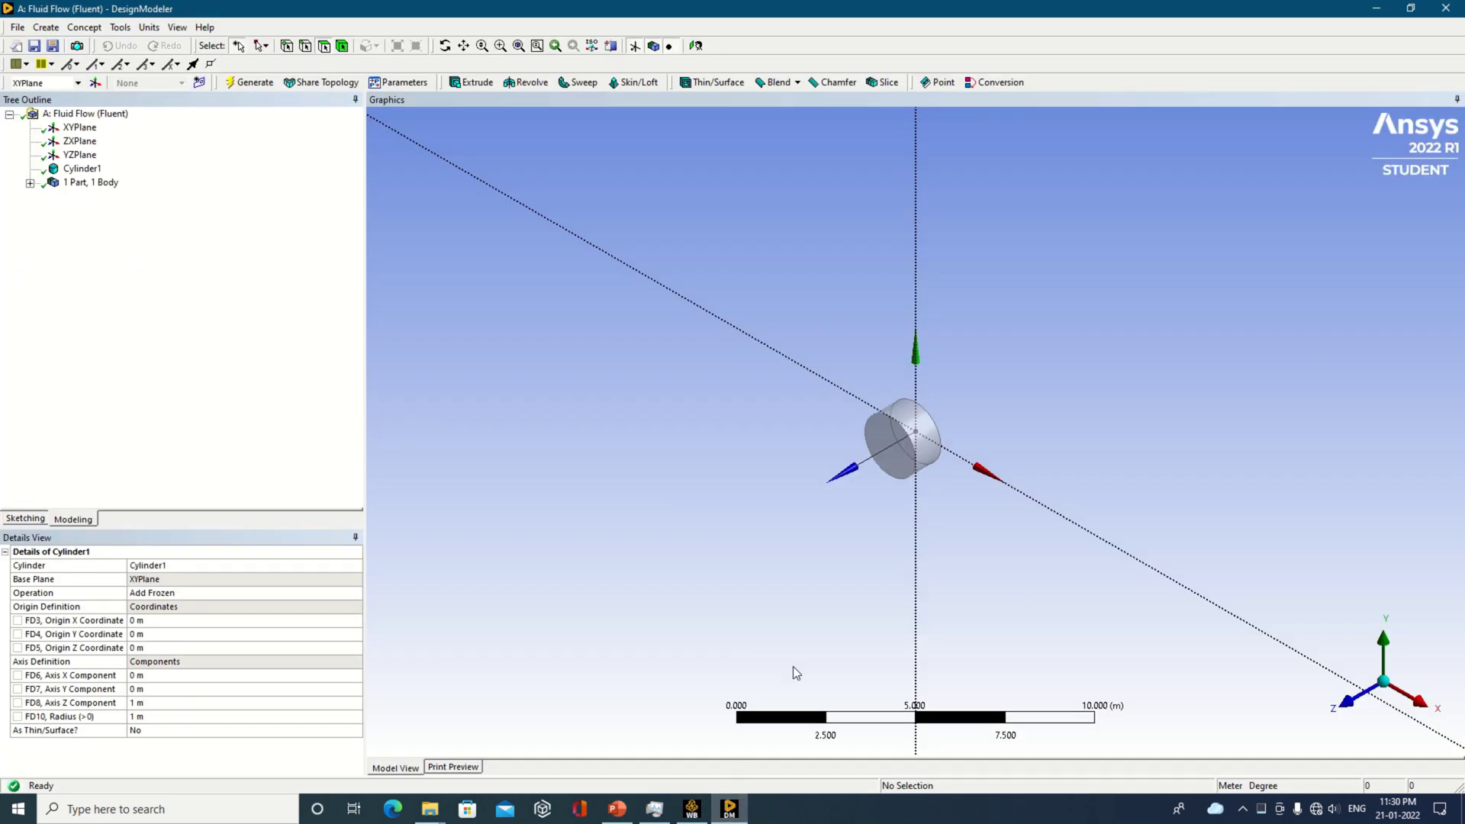
{"action": "scroll", "coordinate": [1000, 512], "scroll_direction": "up", "scroll_amount": 2}
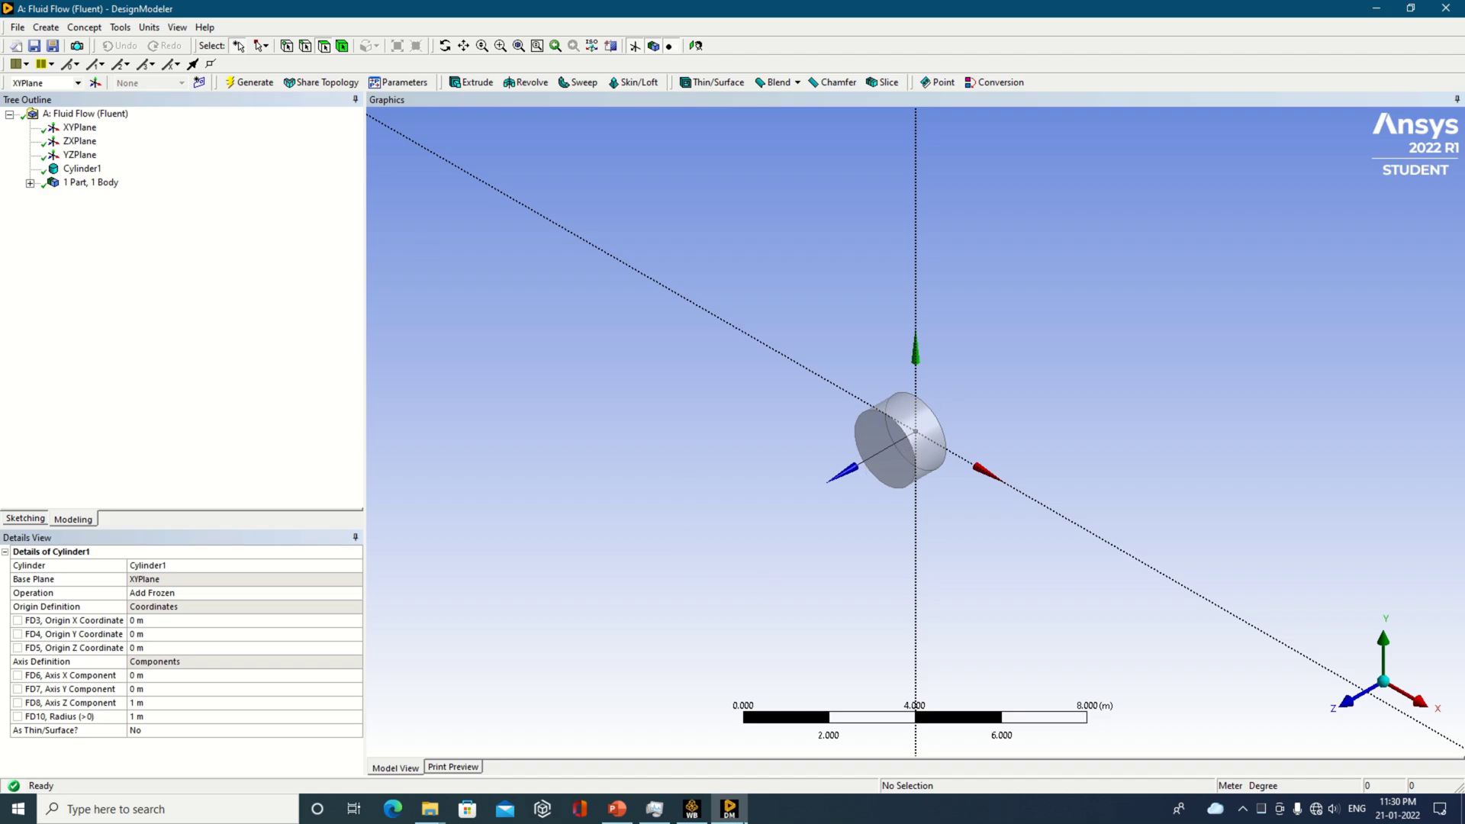
{"action": "left_click", "coordinate": [730, 810]}
{"action": "left_click", "coordinate": [731, 810]}
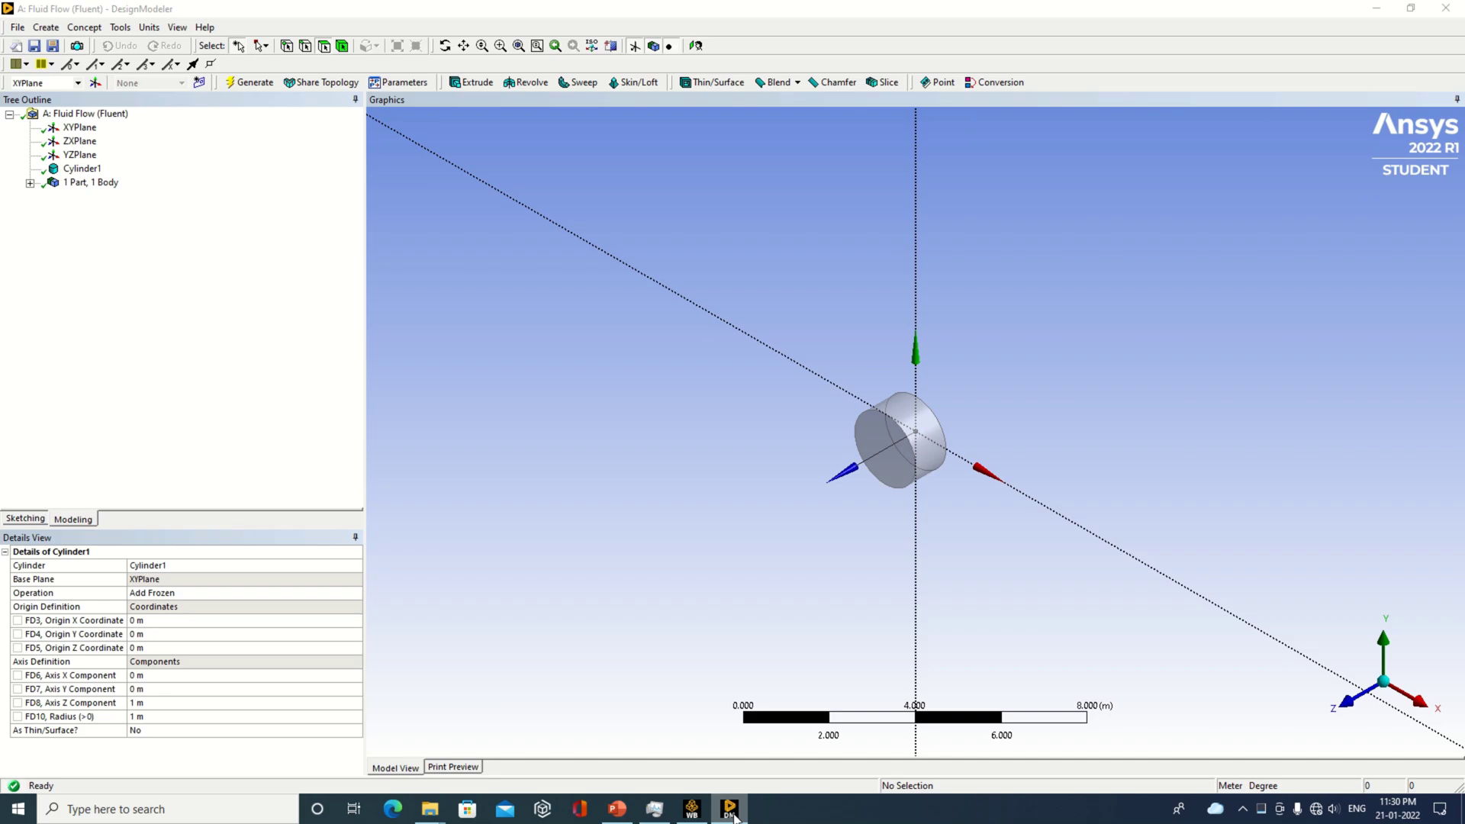
Step: Switch to the Meshing window and generate the cylinder's mesh with the default settings
{"action": "left_click", "coordinate": [731, 810]}
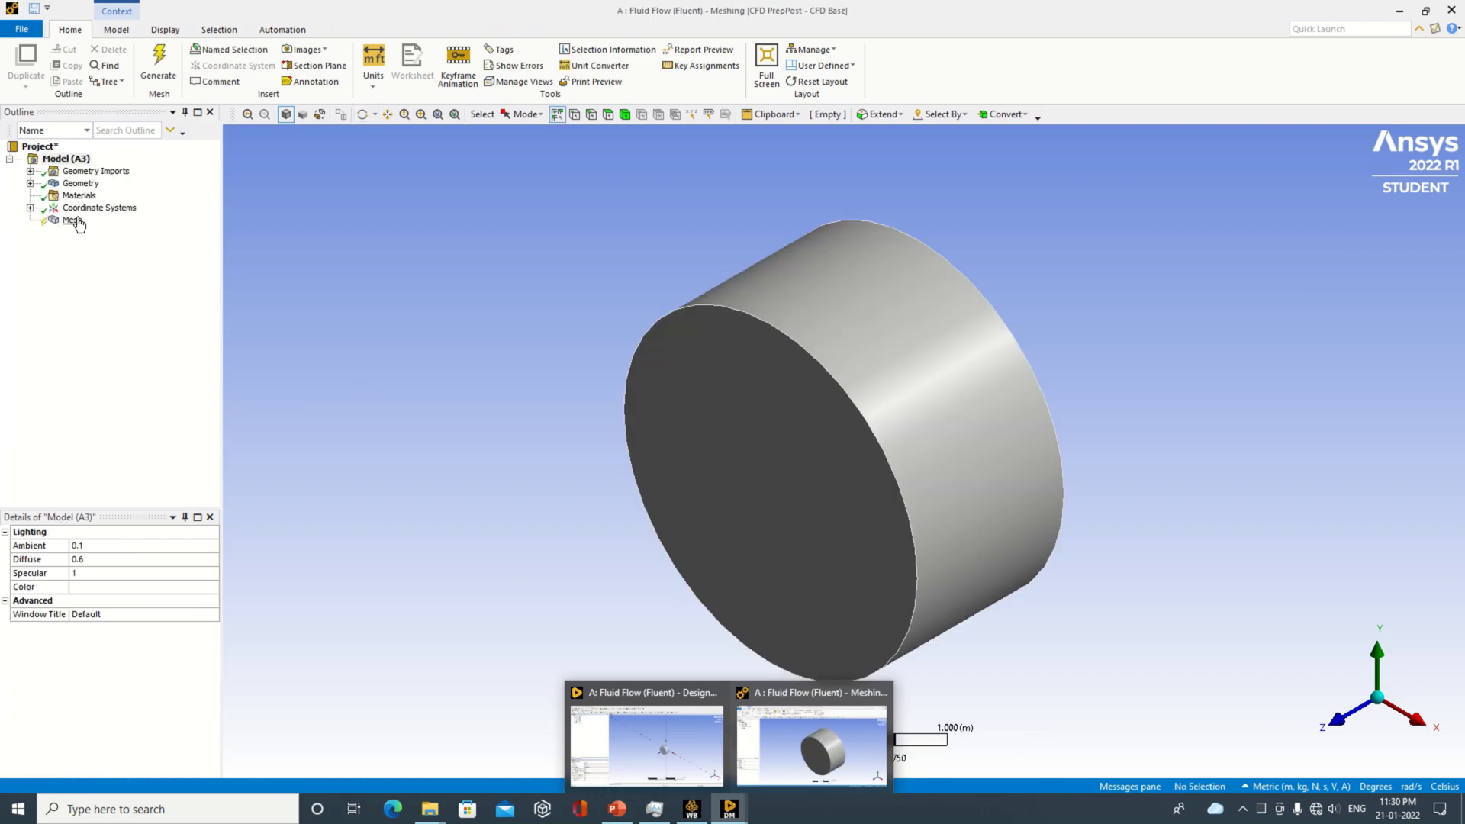
{"action": "left_click", "coordinate": [74, 221]}
{"action": "right_click", "coordinate": [77, 219]}
{"action": "left_click", "coordinate": [106, 264]}
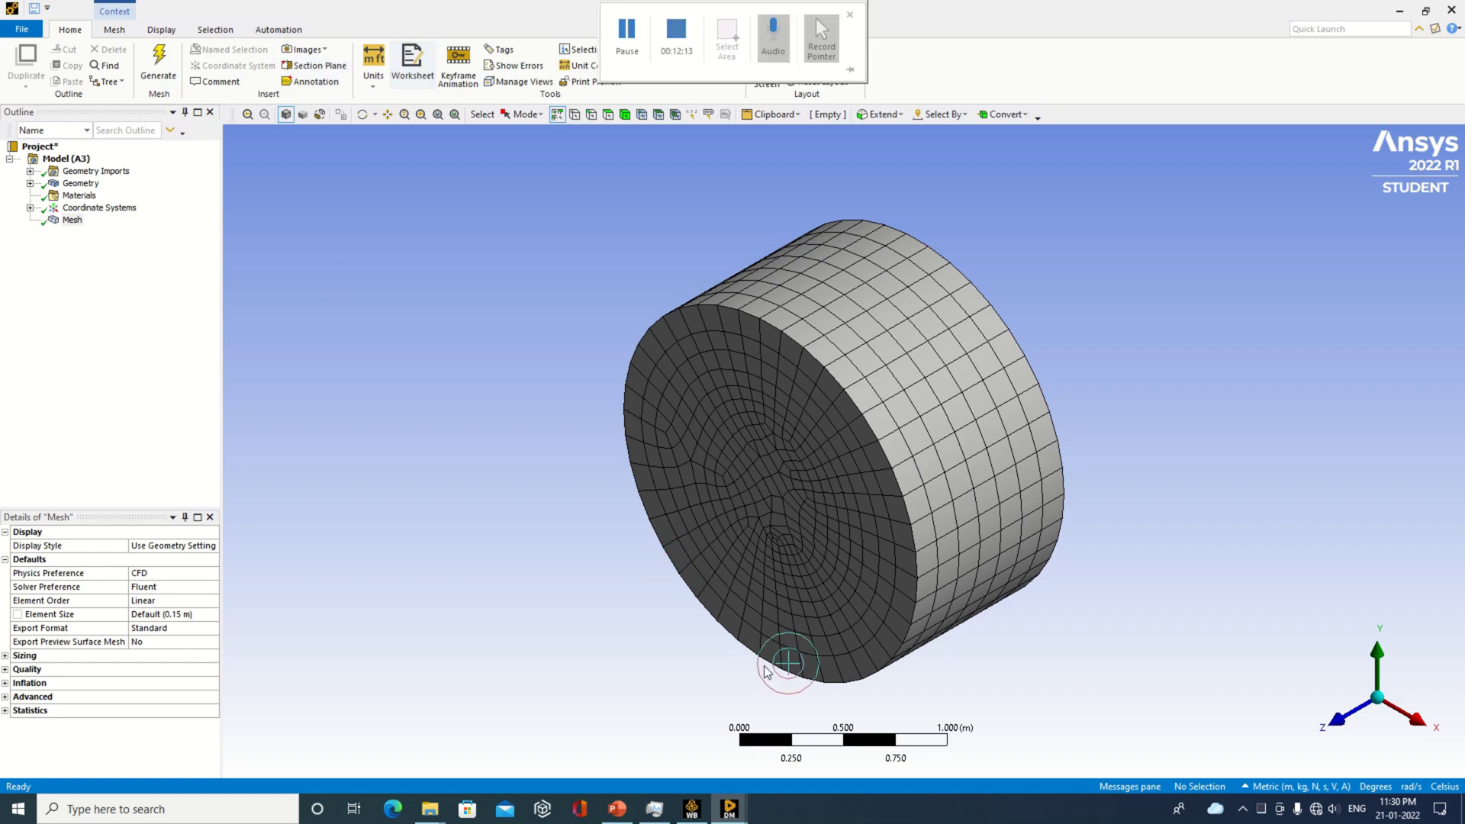
Step: Check the project status in Workbench, update the mesh in Meshing for transfer to Fluent, and close Meshing
{"action": "left_click", "coordinate": [691, 808]}
{"action": "mouse_move", "coordinate": [729, 809]}
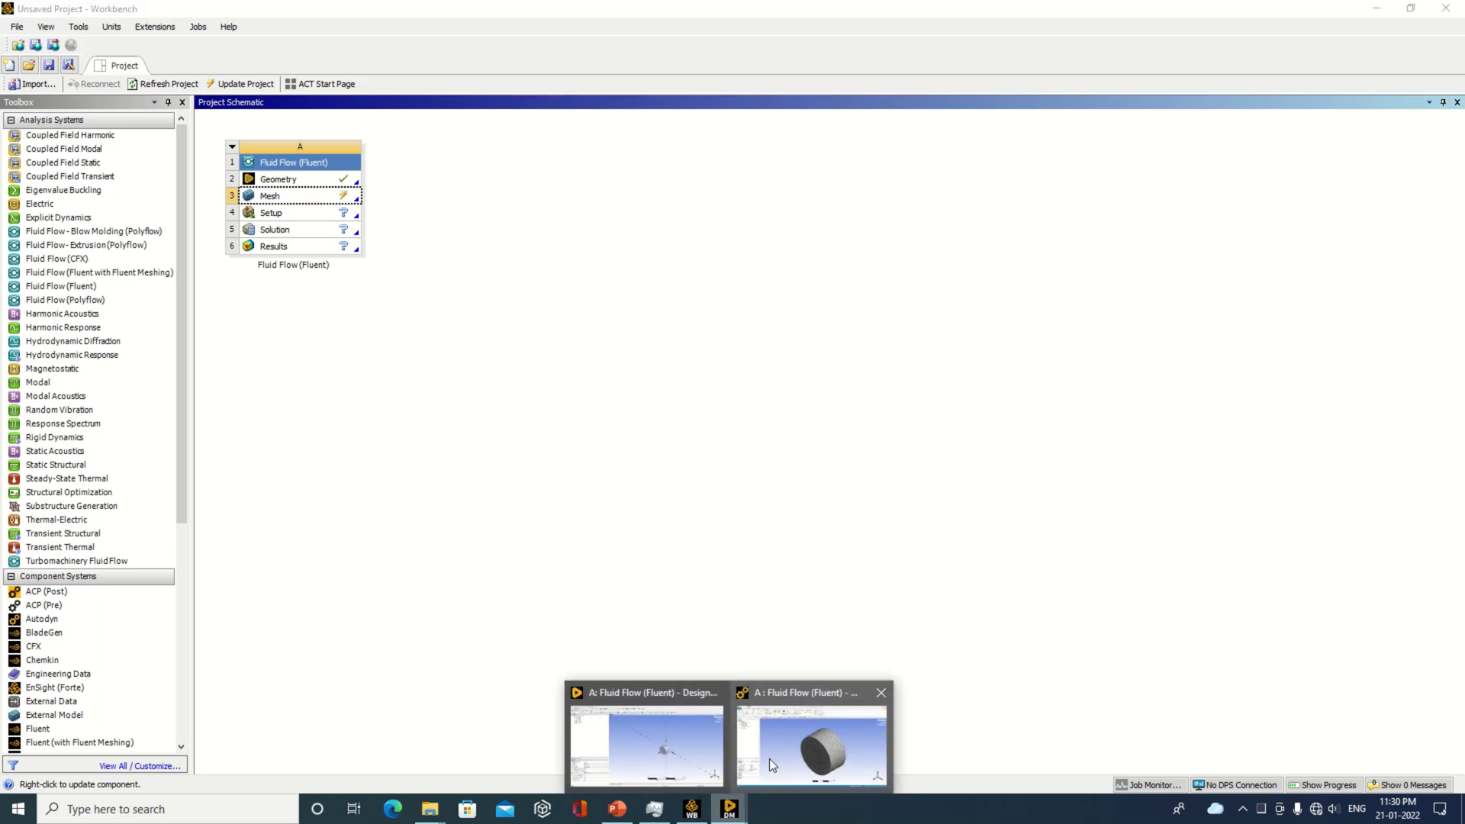
{"action": "left_click", "coordinate": [769, 758]}
{"action": "right_click", "coordinate": [72, 219]}
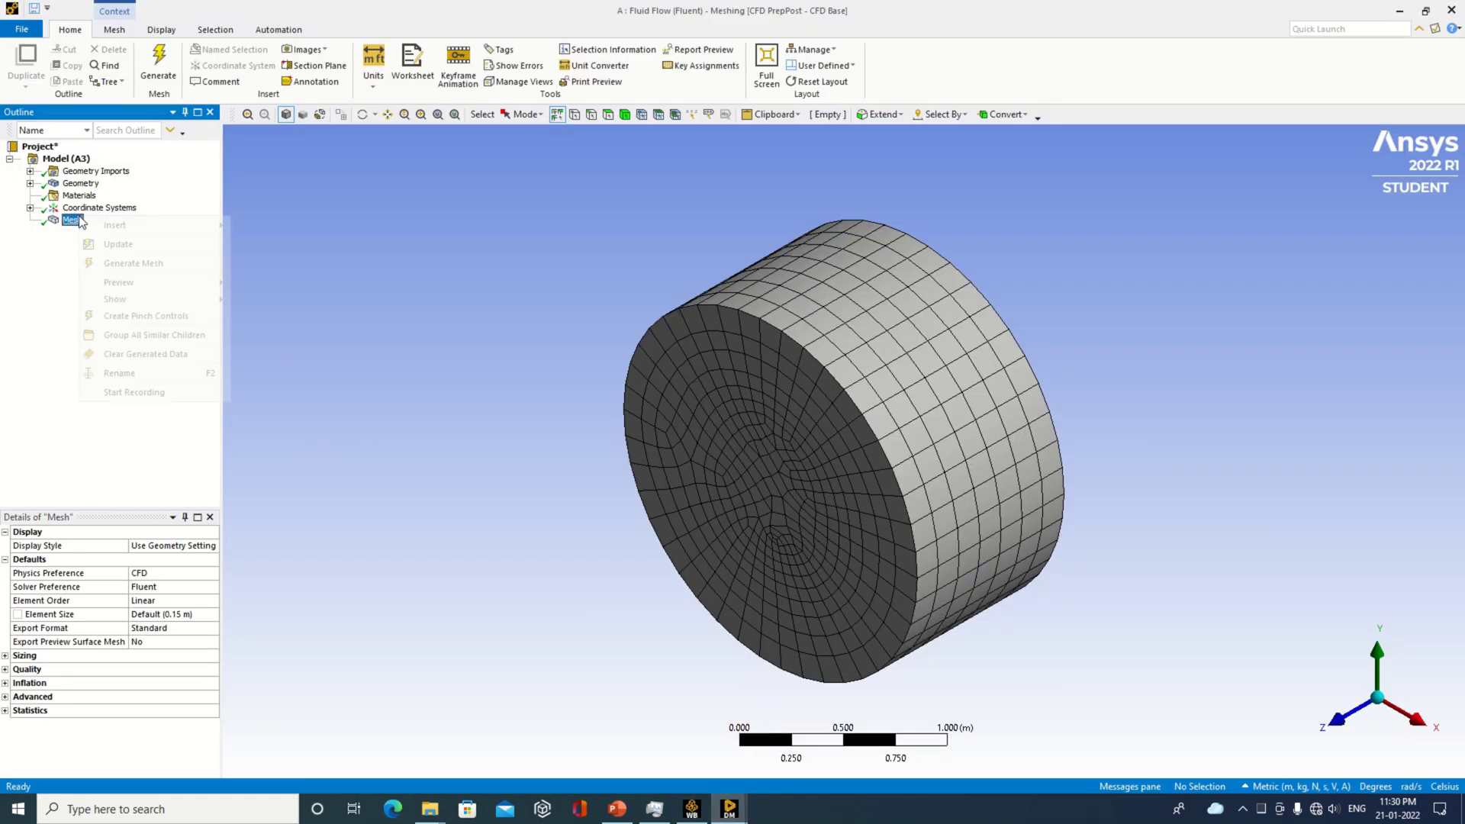
{"action": "left_click", "coordinate": [169, 259]}
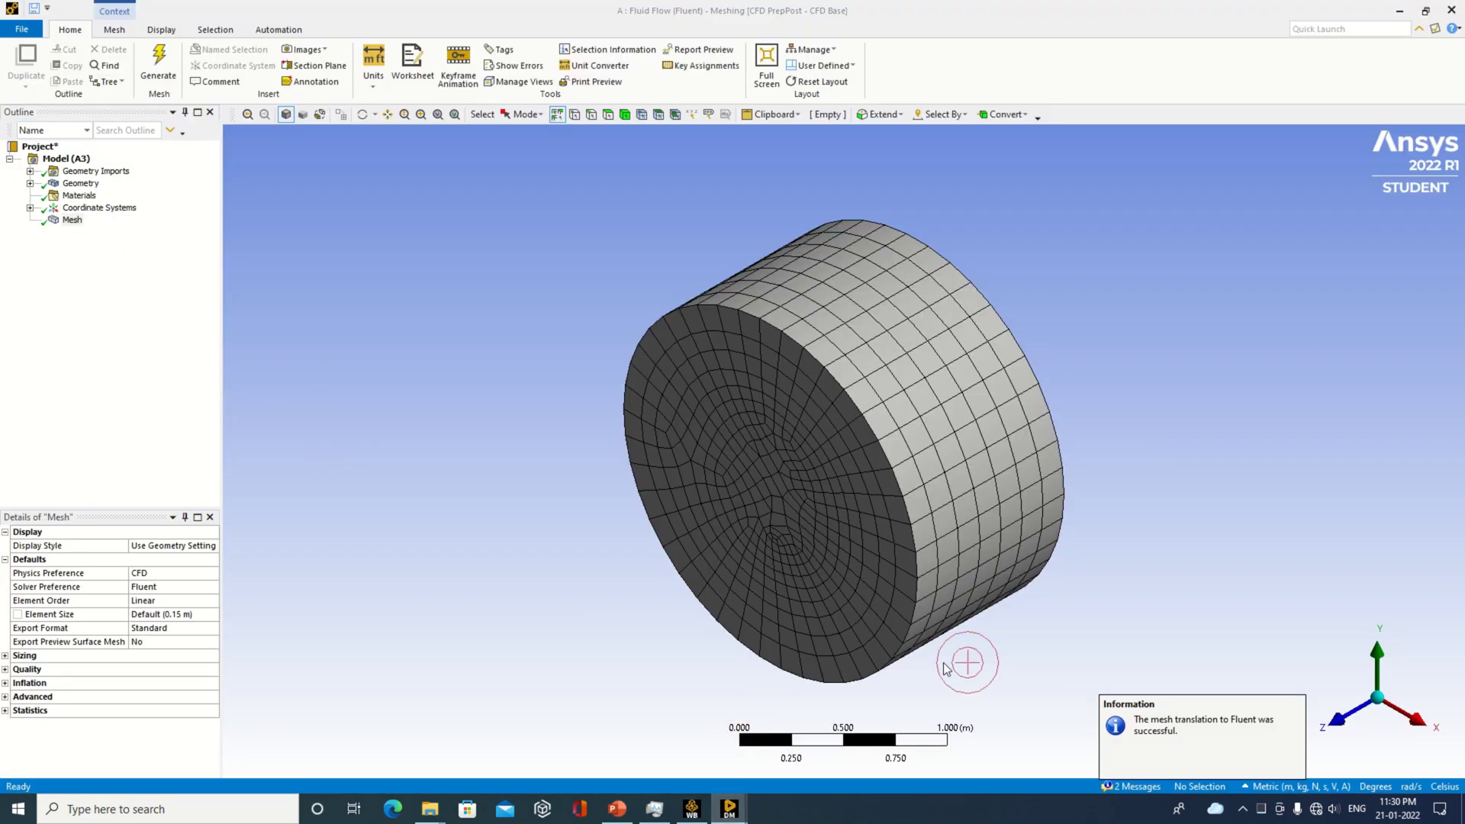
{"action": "left_click", "coordinate": [31, 30]}
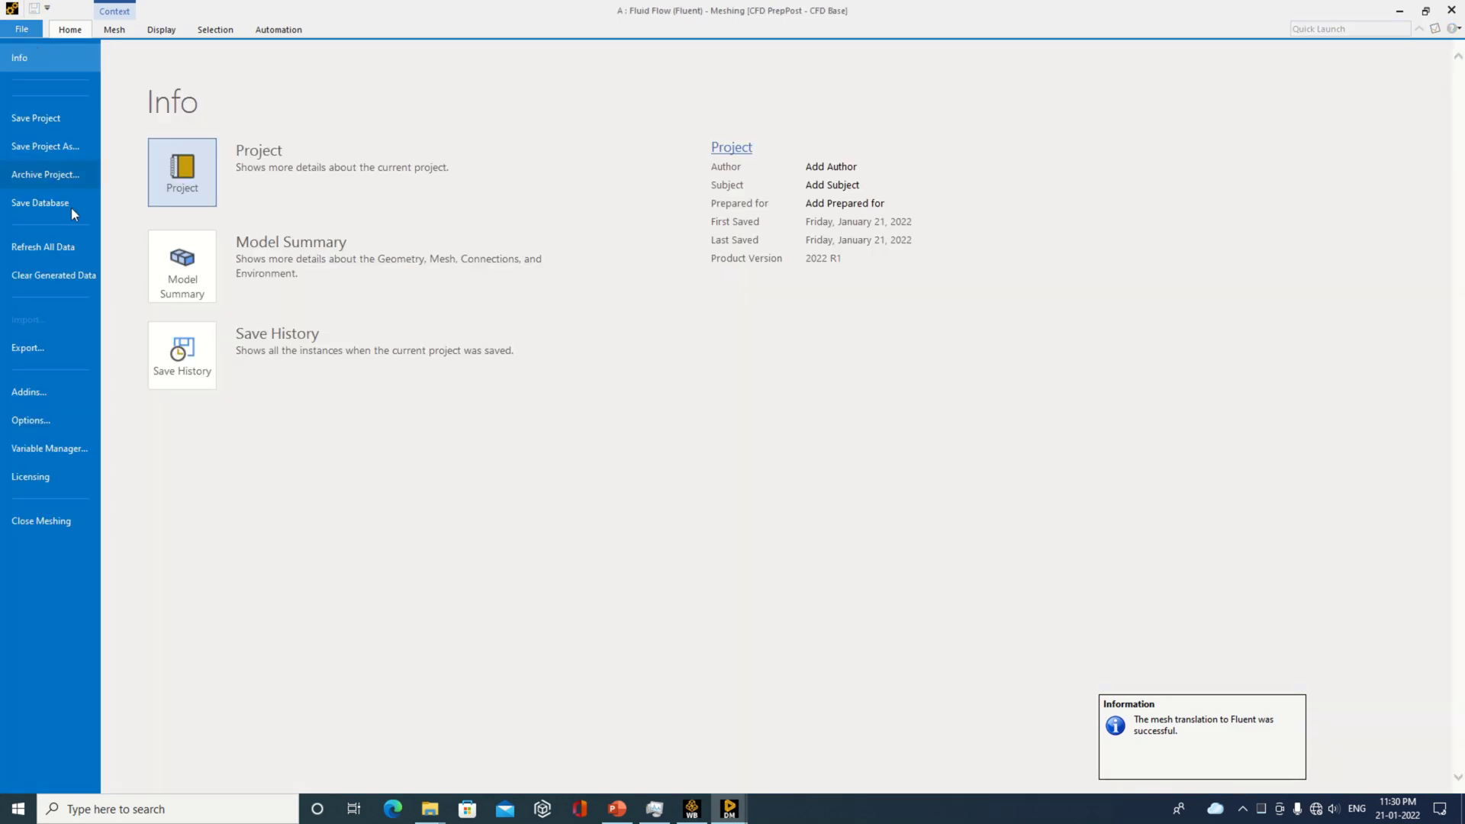
{"action": "left_click", "coordinate": [87, 524]}
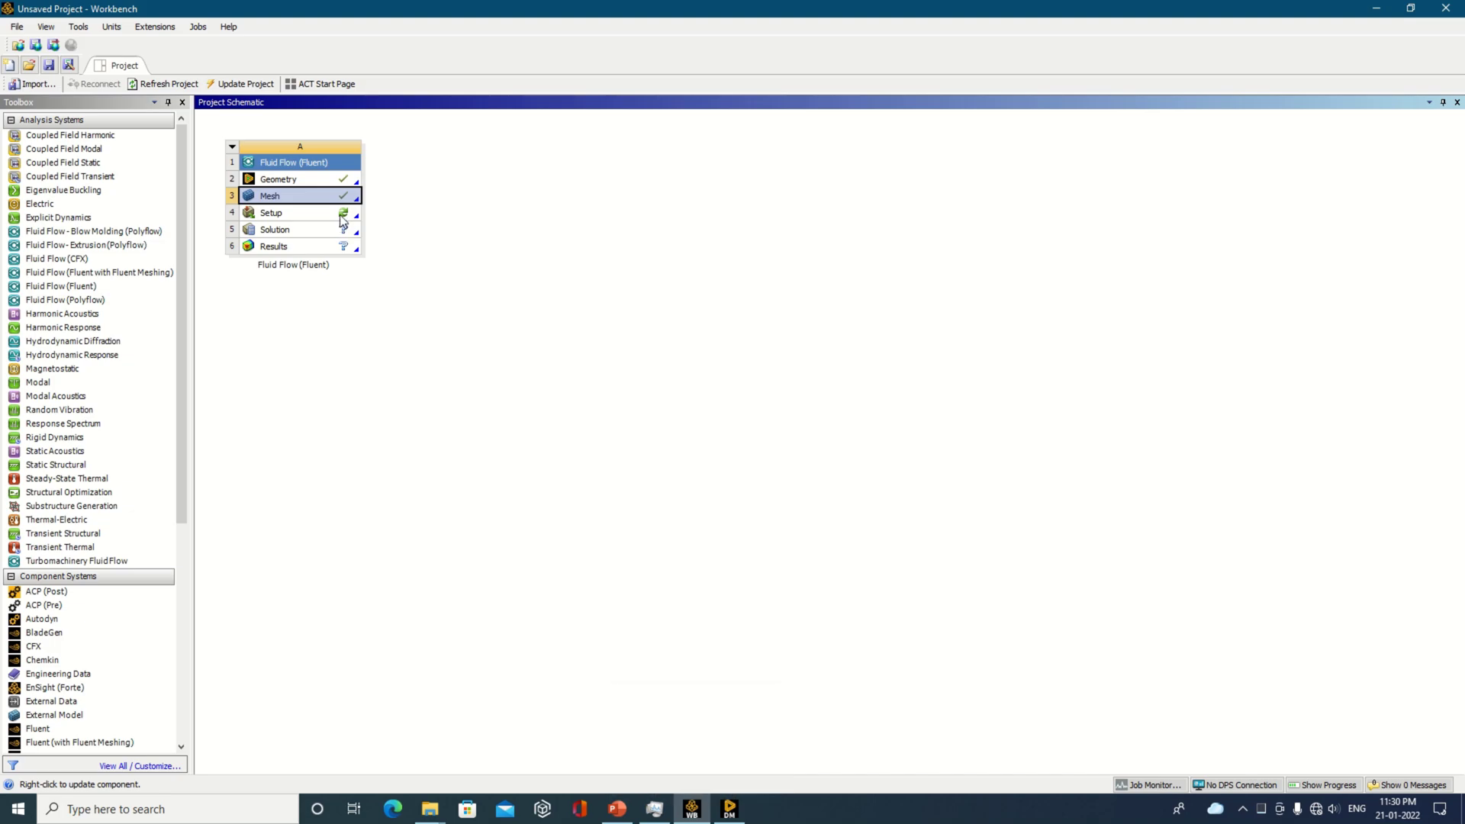
Step: Open the Setup component and try to start Fluent in double precision with 4 solver processes
{"action": "left_click", "coordinate": [341, 219]}
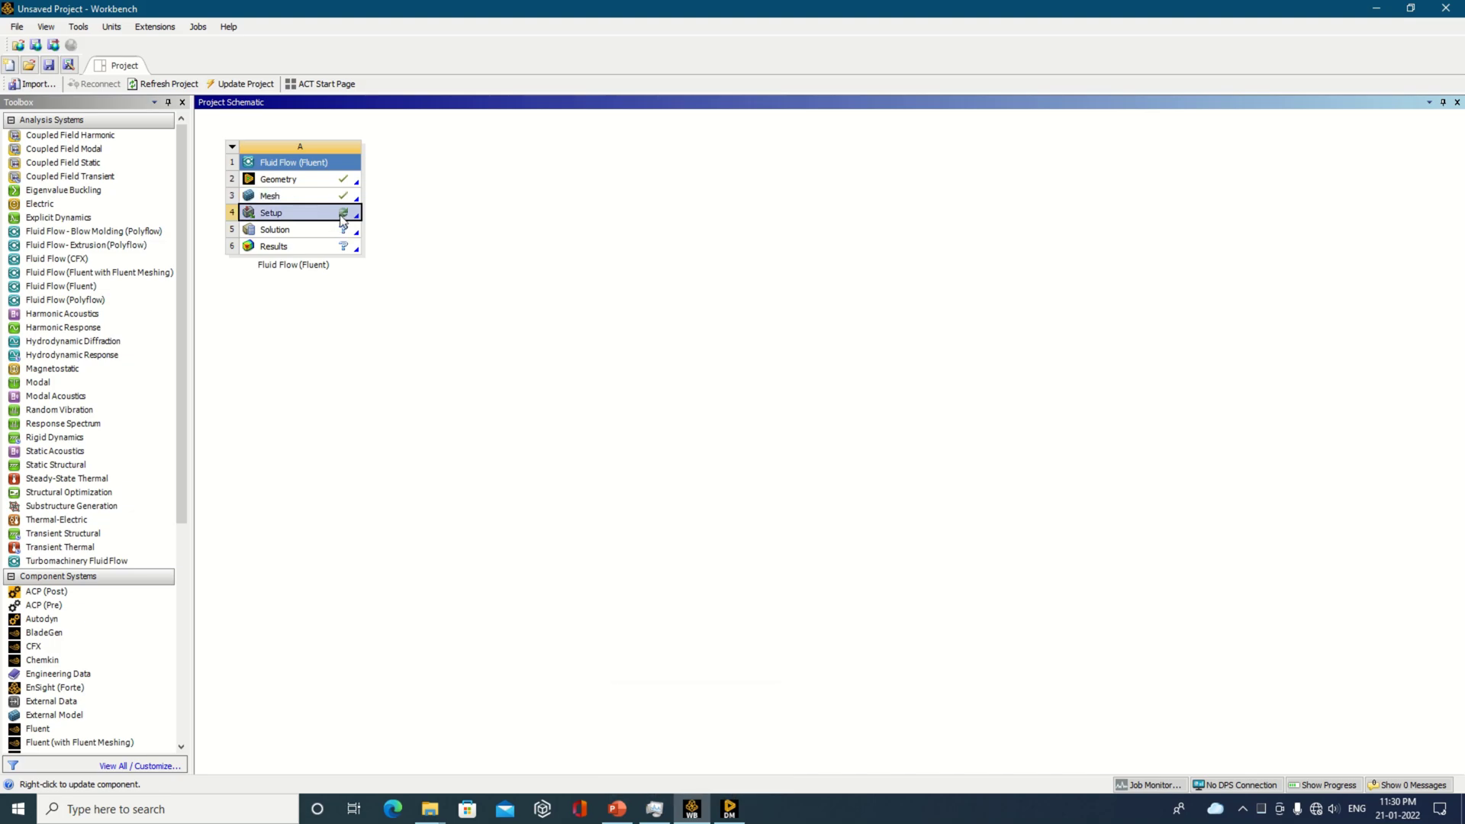
{"action": "right_click", "coordinate": [341, 219]}
{"action": "left_click", "coordinate": [373, 220]}
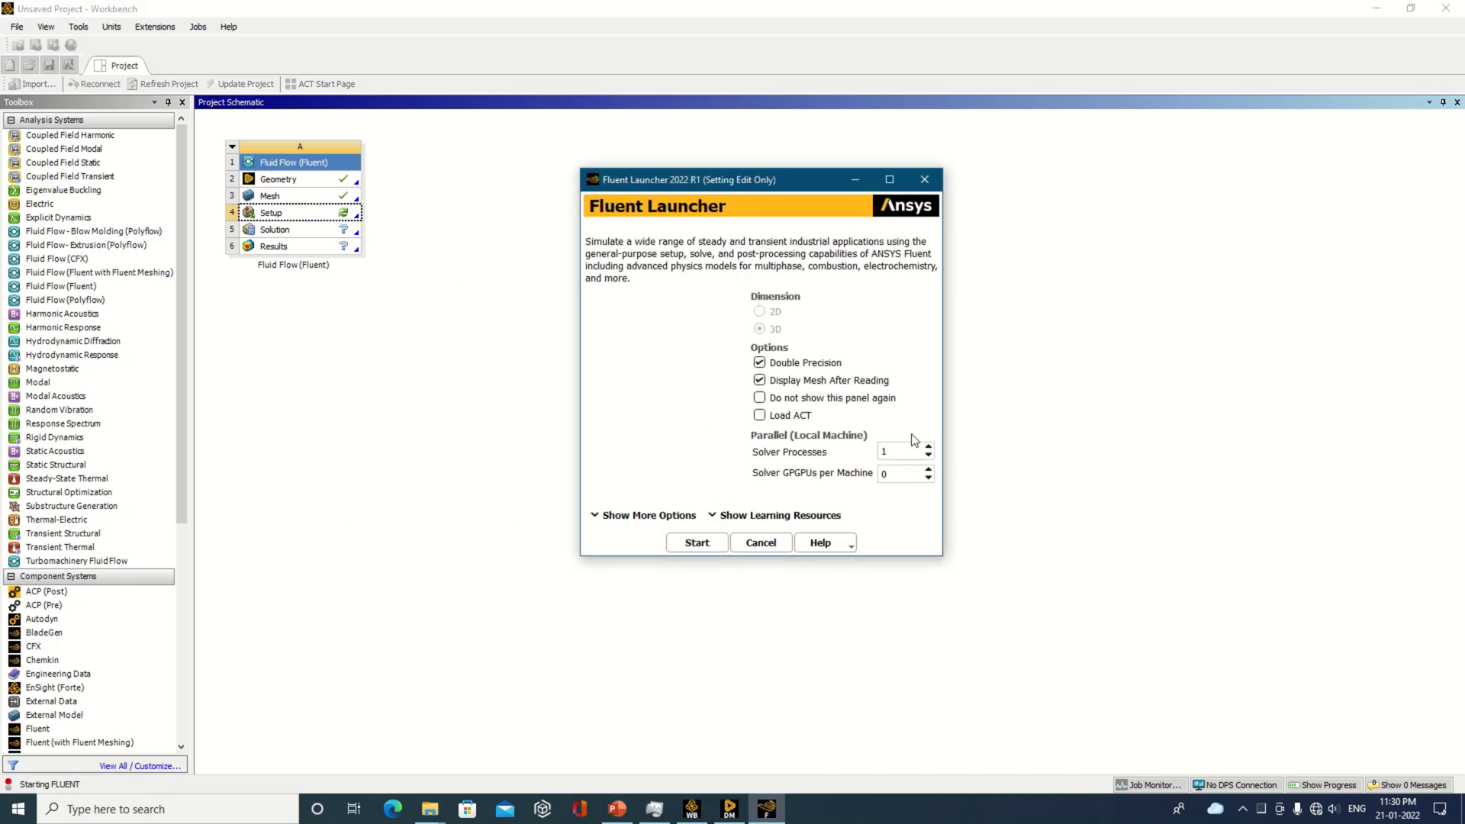
{"action": "left_click", "coordinate": [928, 448]}
{"action": "left_click", "coordinate": [705, 543]}
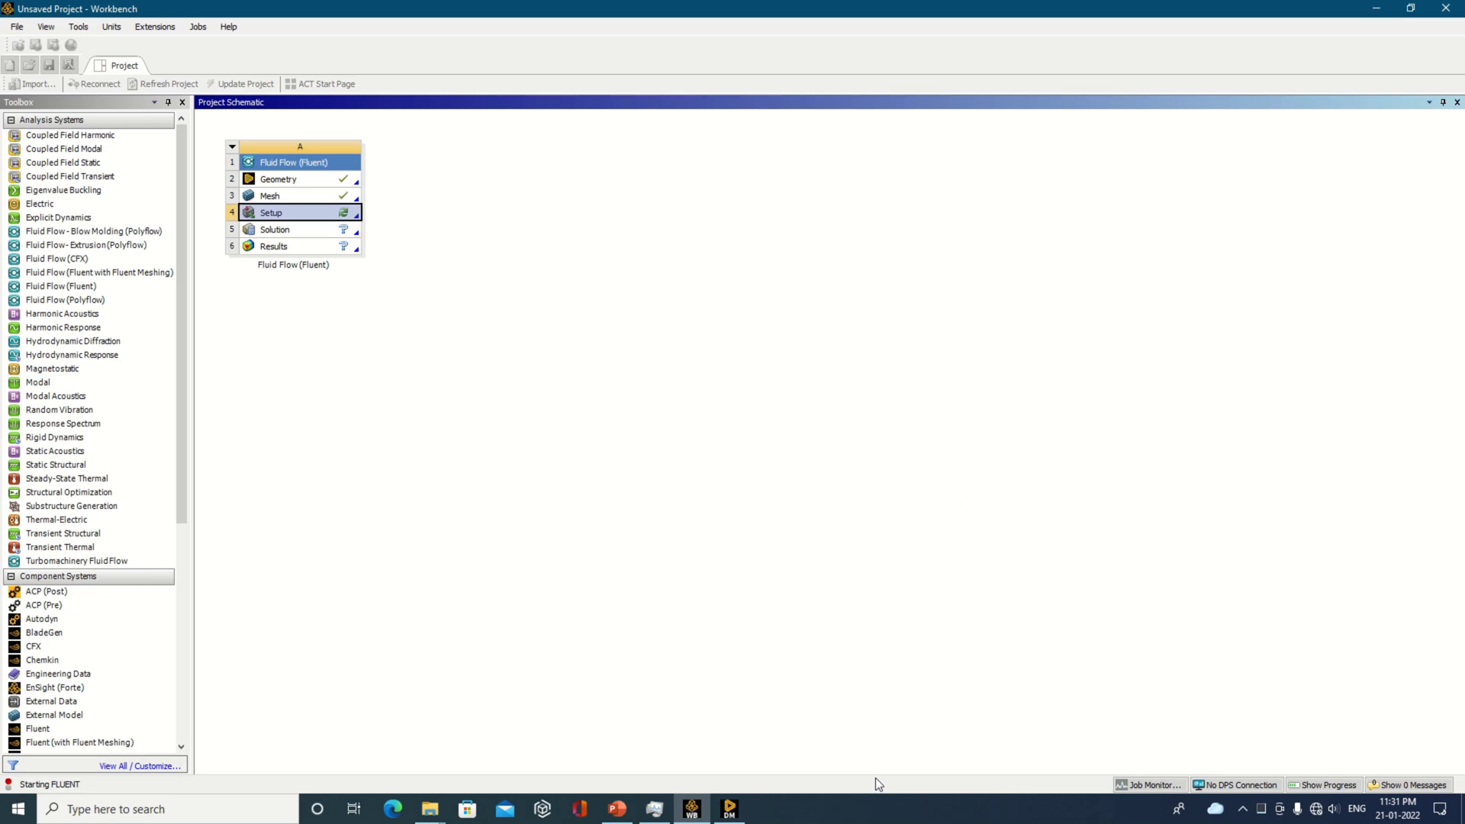
{"action": "left_click", "coordinate": [730, 812]}
{"action": "left_click", "coordinate": [731, 812]}
Step: Turn on the computer's Wi-Fi and select the Airtel network while Fluent is starting
{"action": "left_click", "coordinate": [1315, 808]}
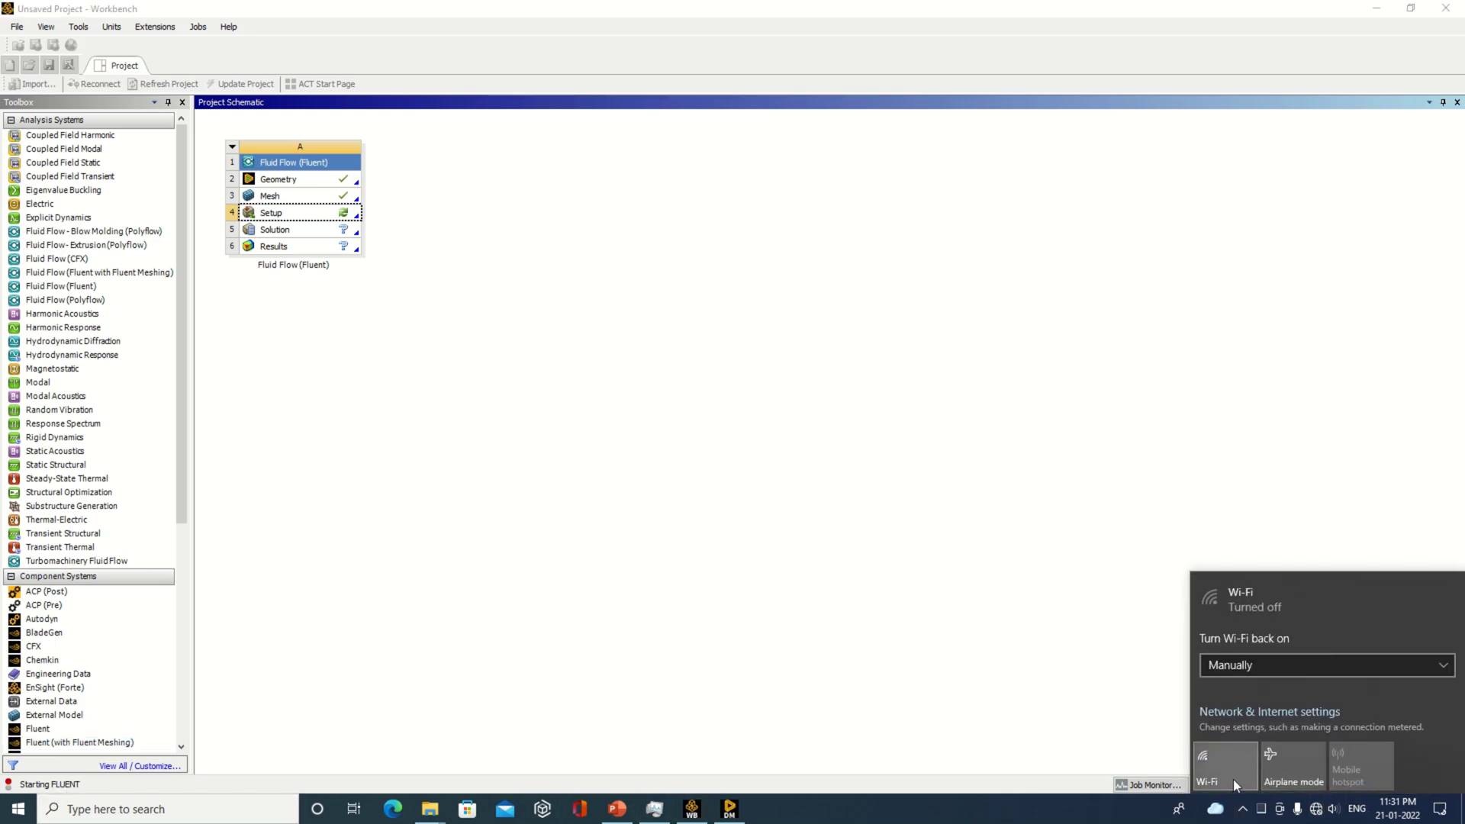
{"action": "left_click", "coordinate": [1235, 784]}
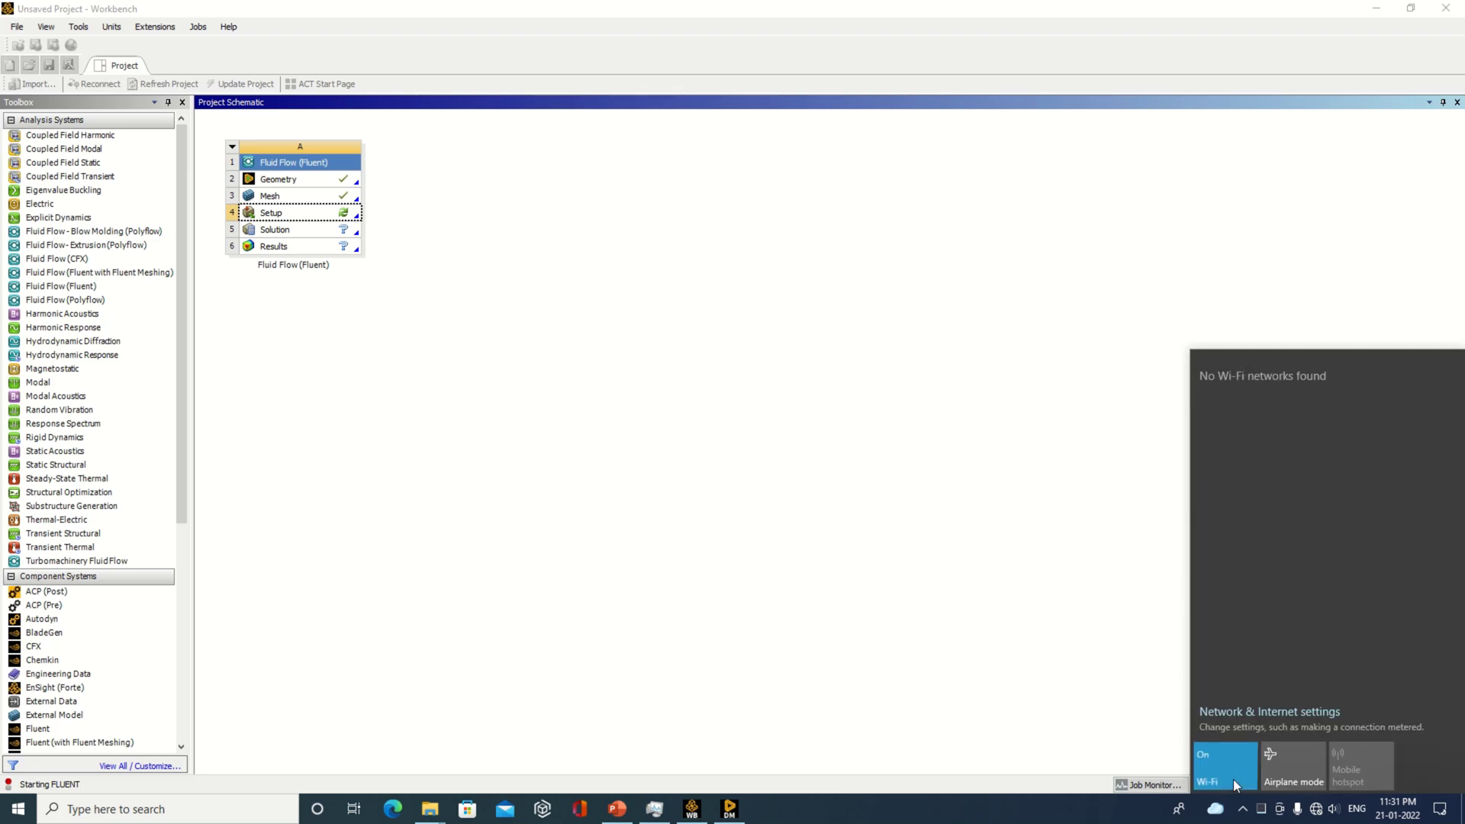
{"action": "left_click", "coordinate": [1254, 414]}
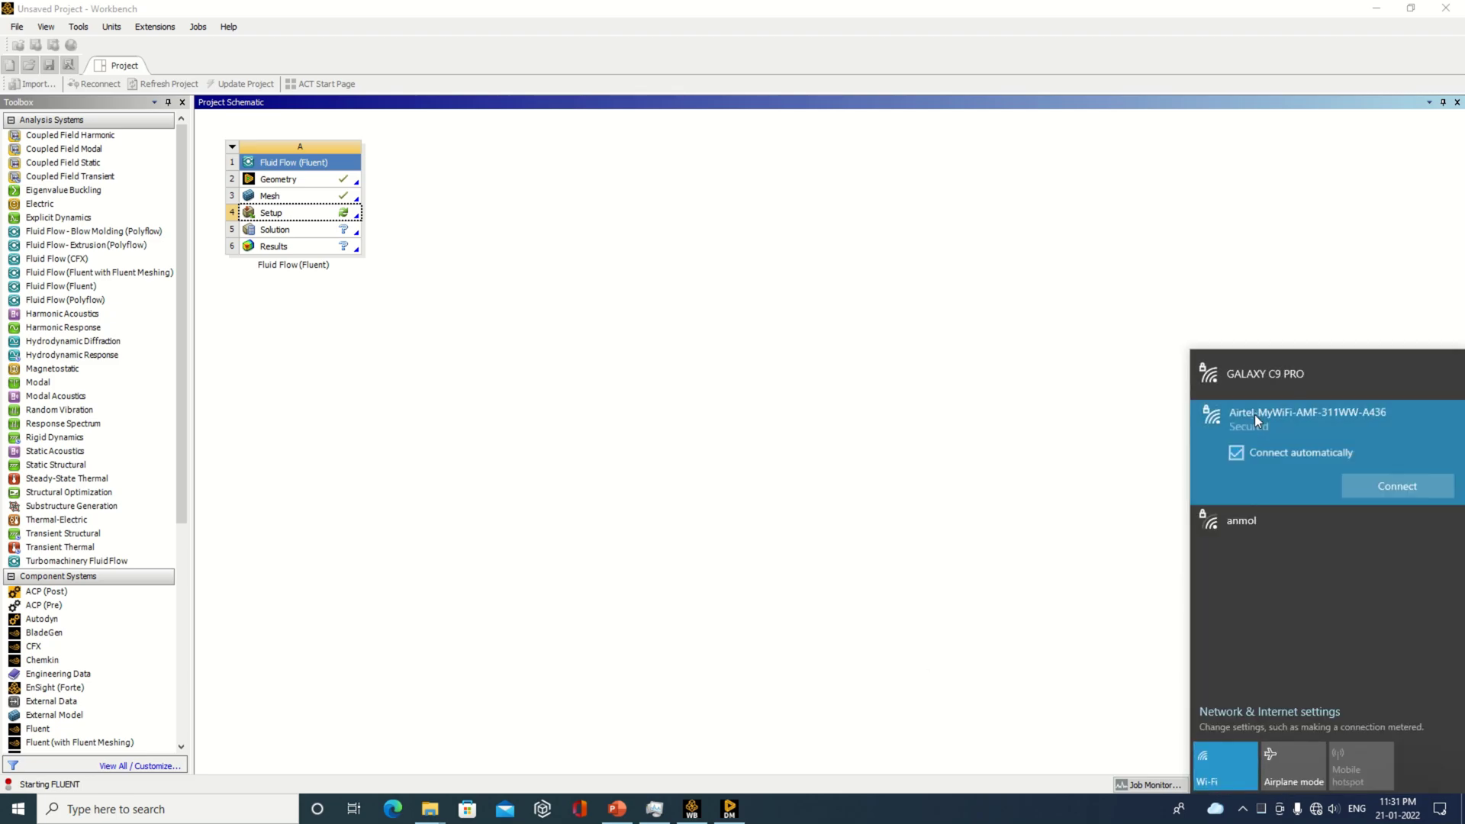
{"action": "left_click", "coordinate": [899, 499]}
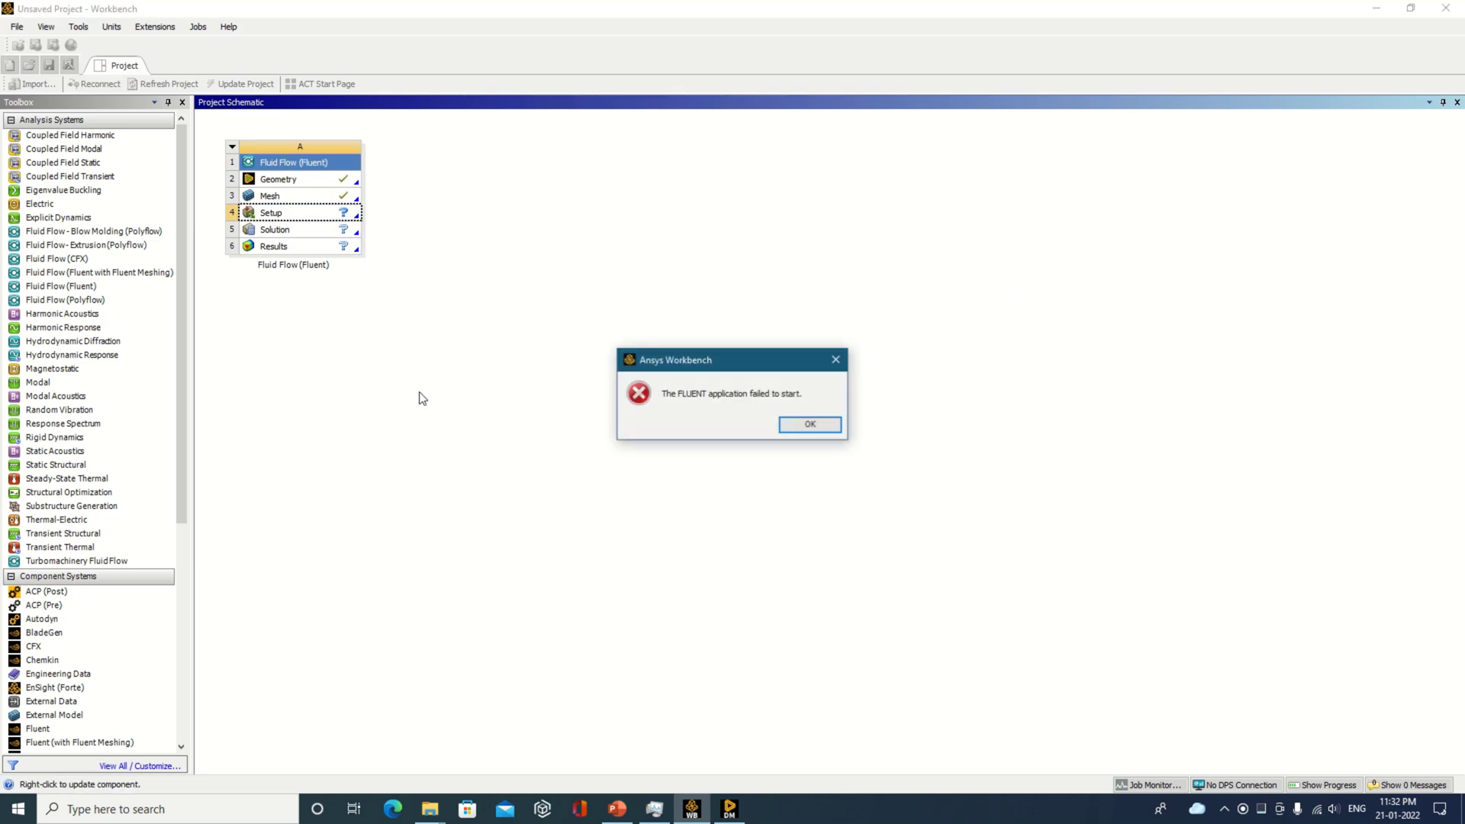
Step: Dismiss the Fluent error, reopen the Setup component and start Fluent in double precision with 4 solver processes
{"action": "left_click", "coordinate": [813, 429]}
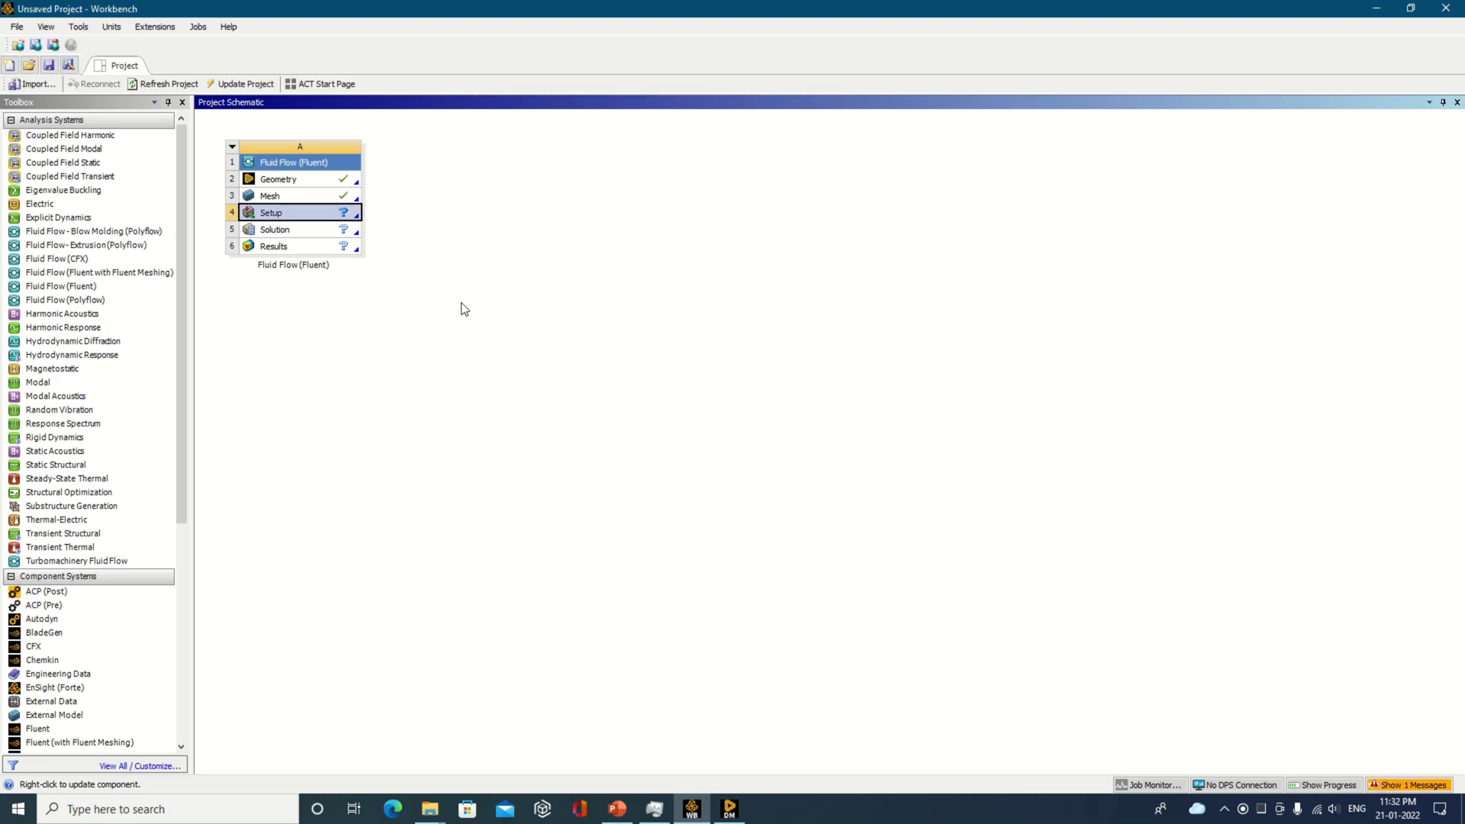
{"action": "right_click", "coordinate": [339, 213]}
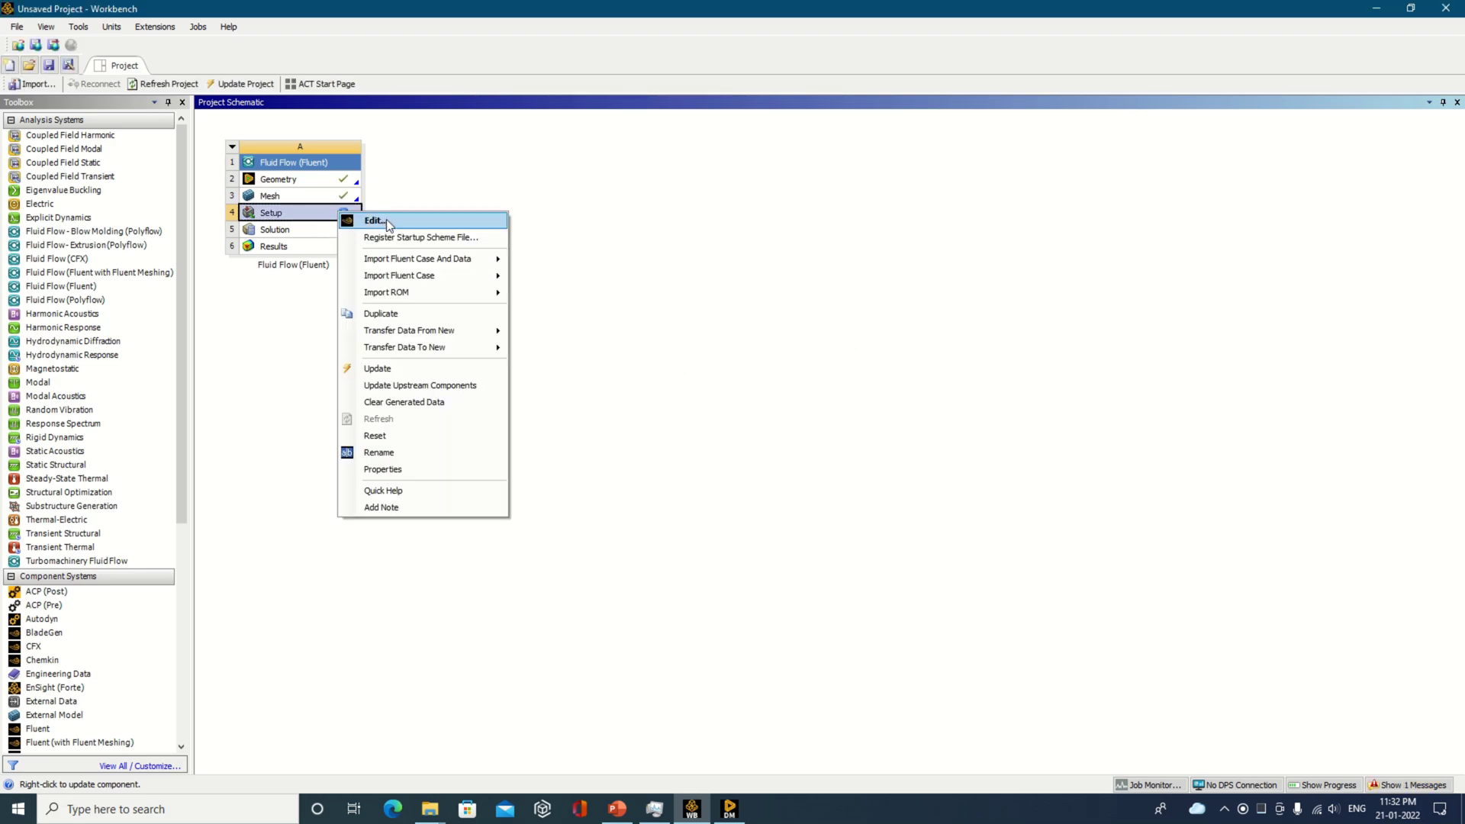
{"action": "left_click", "coordinate": [386, 221]}
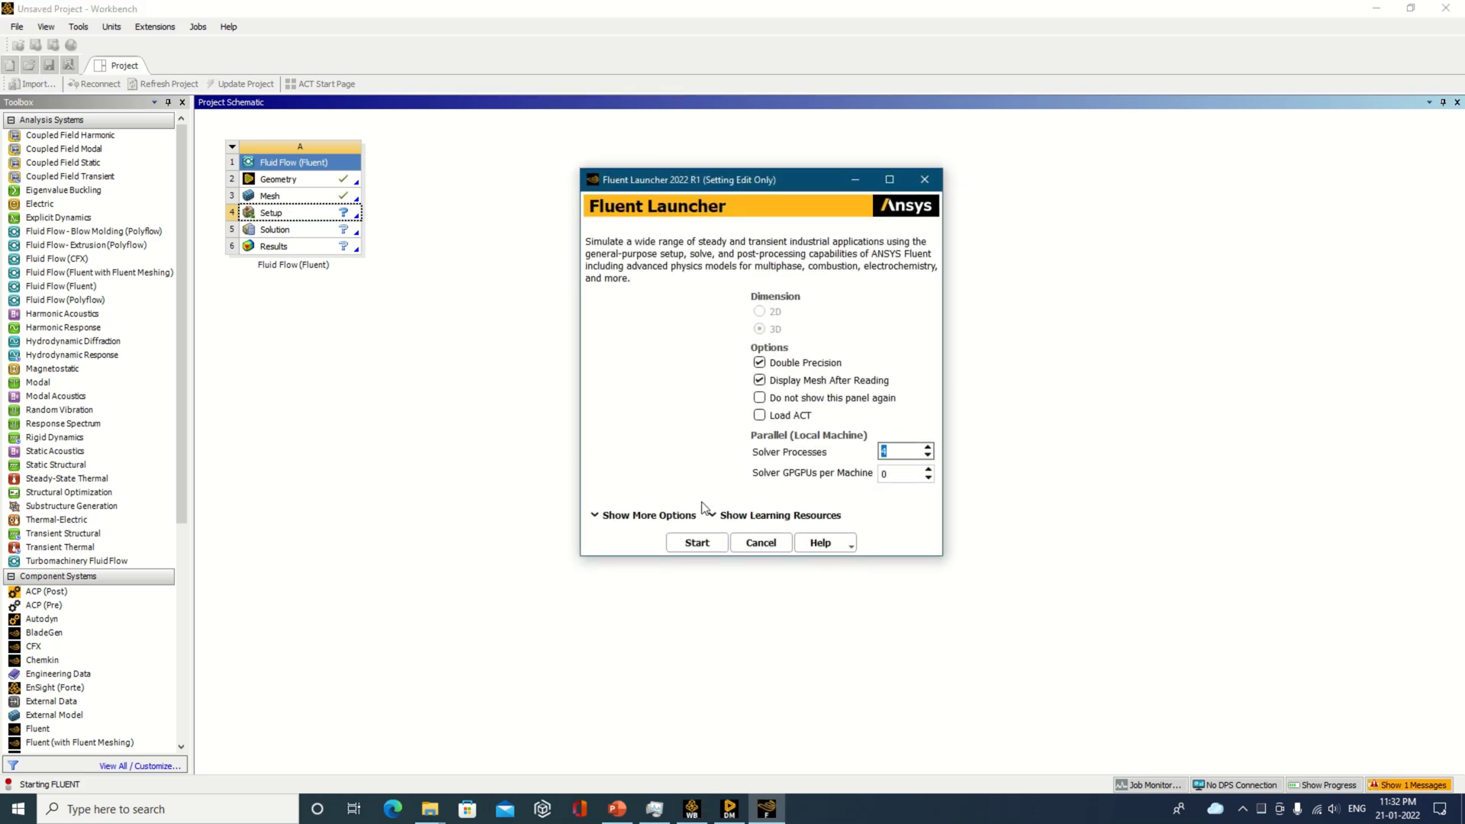
{"action": "left_click", "coordinate": [697, 542]}
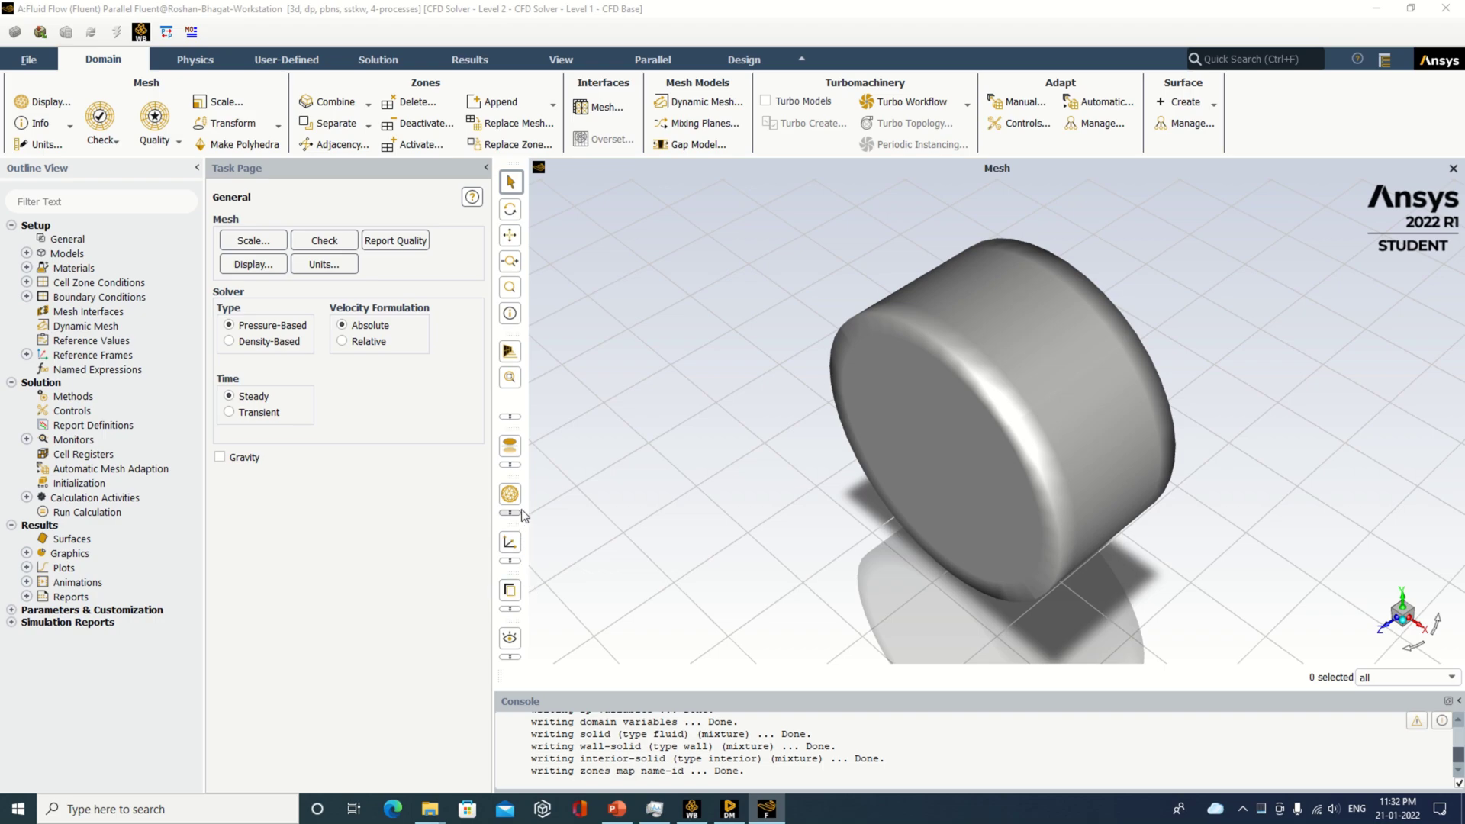
Step: Show the title block below the mesh display in Fluent and narrow the task page to enlarge the graphics area
{"action": "left_click", "coordinate": [509, 590]}
{"action": "left_click", "coordinate": [536, 541]}
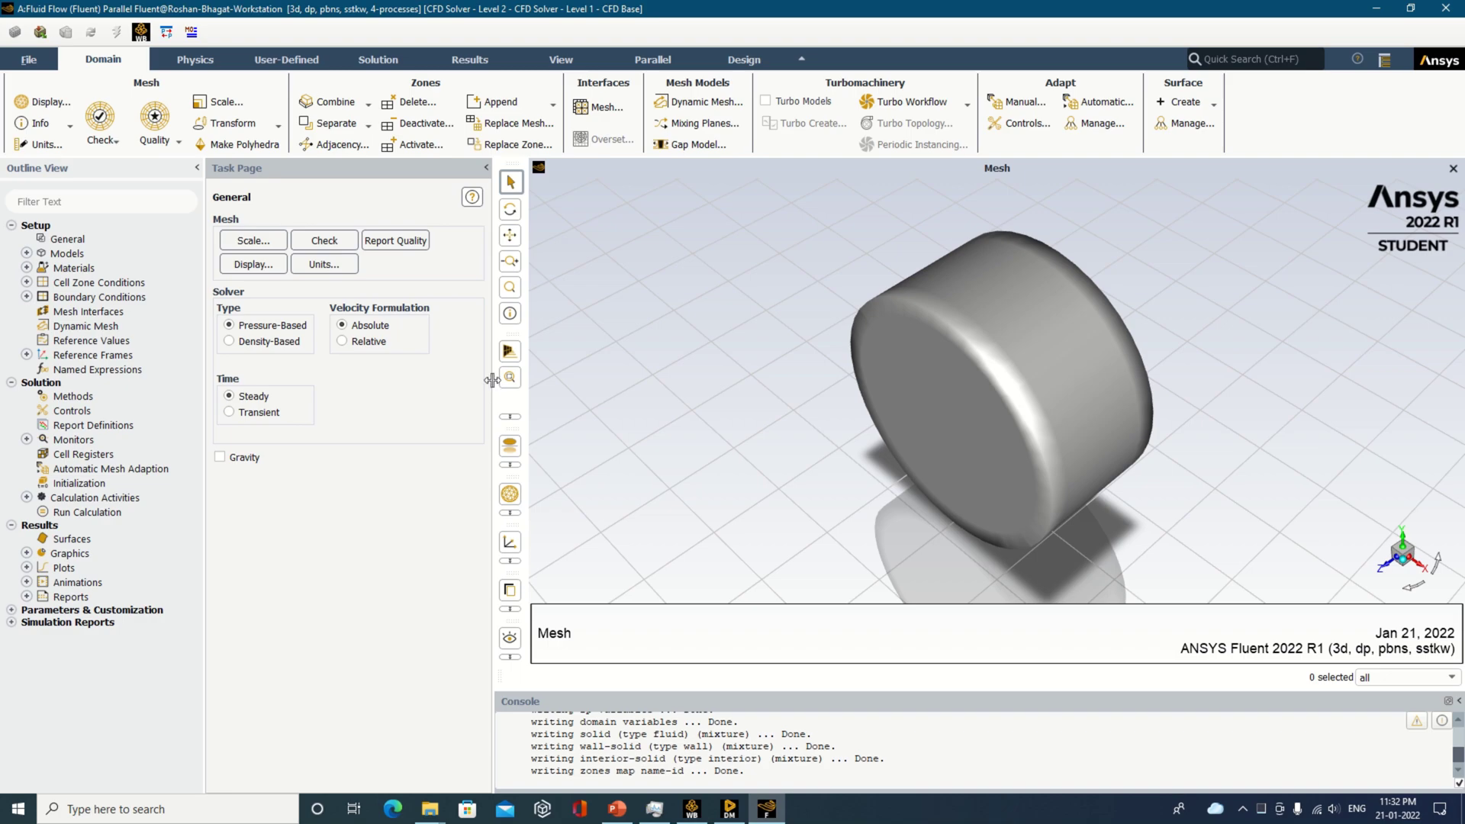
{"action": "left_click_drag", "start_coordinate": [491, 380], "coordinate": [383, 395]}
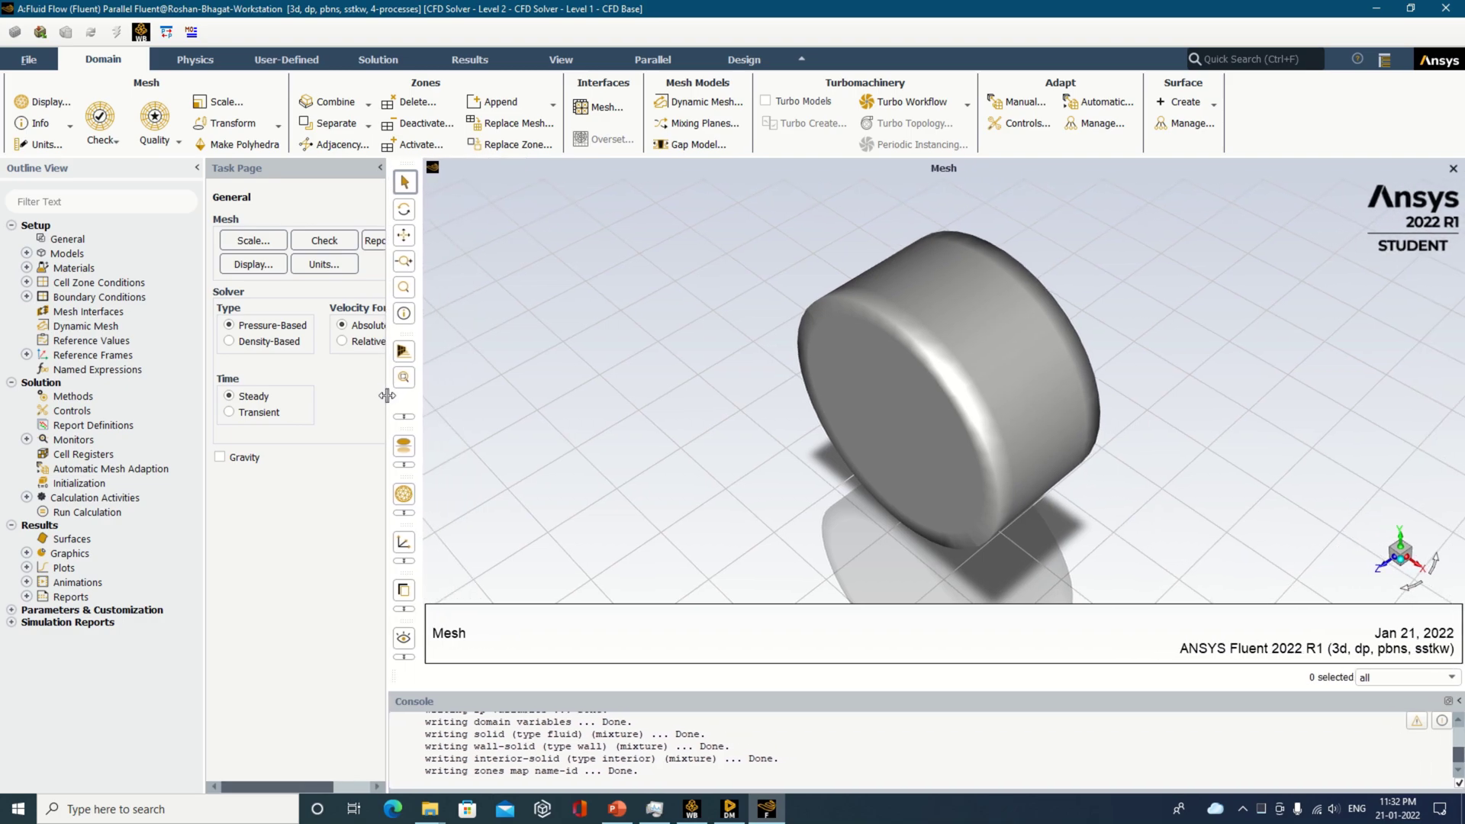